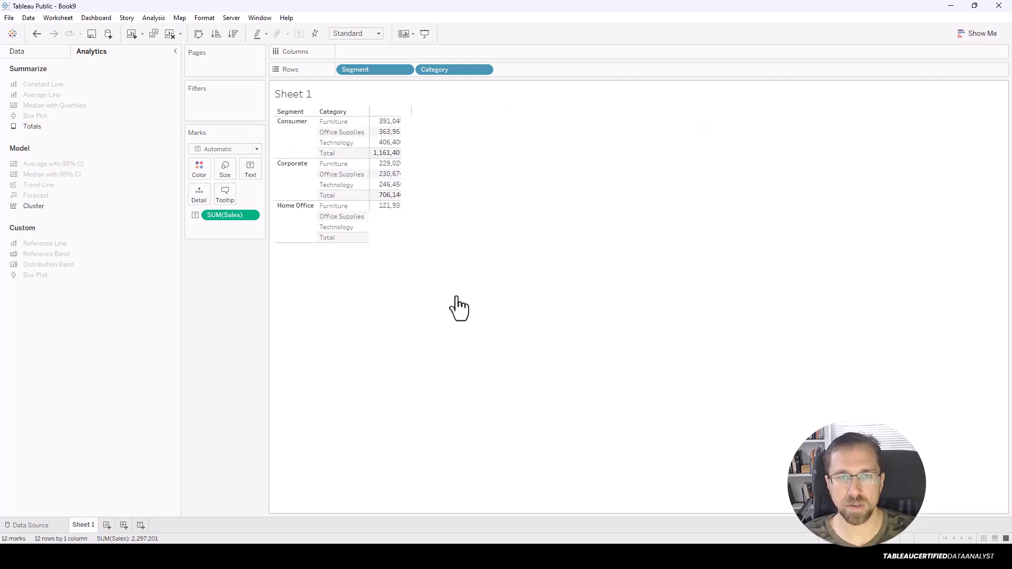
# Add a Column Grand Total row of 2,297,201 beneath the three segment subtotals.
pyautogui.moveTo(406, 156)
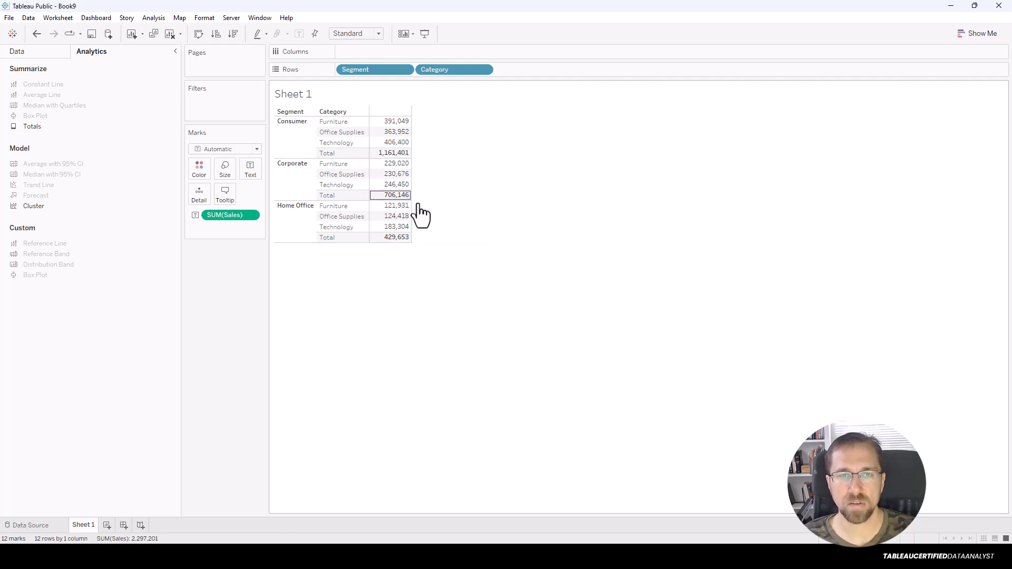
pyautogui.moveTo(404, 244)
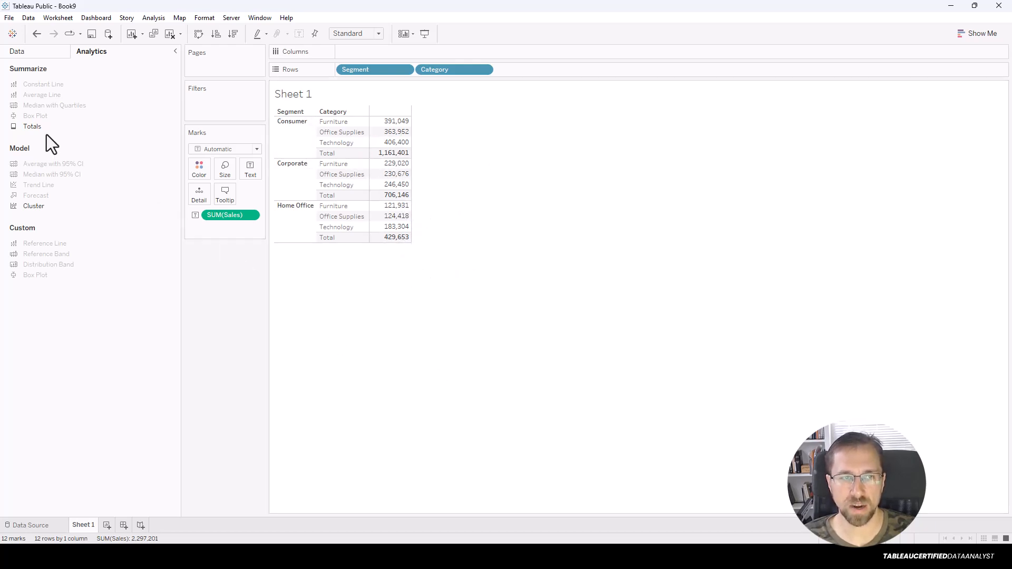
pyautogui.moveTo(42, 127); pyautogui.dragTo(432, 138)
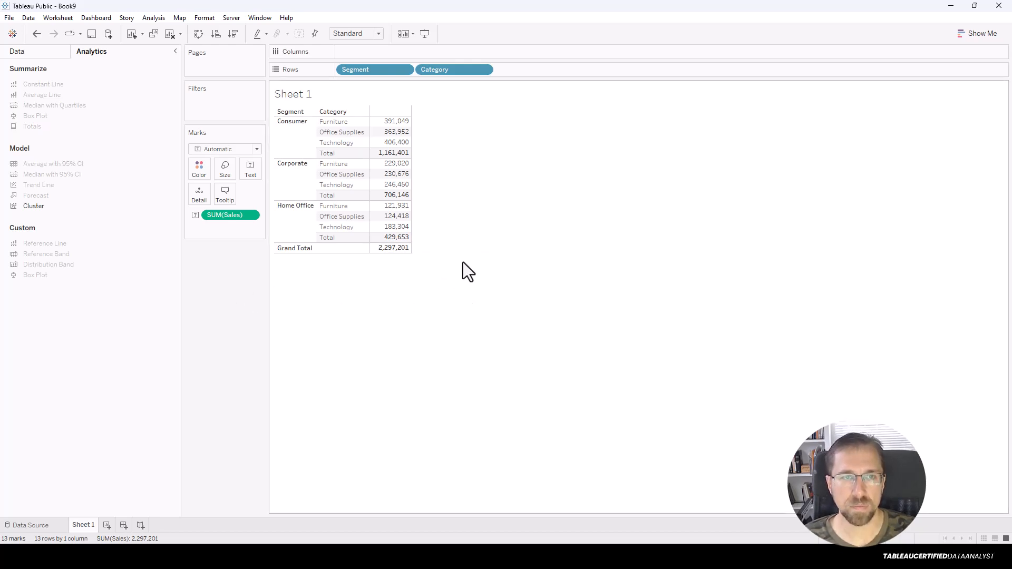
pyautogui.click(43, 50)
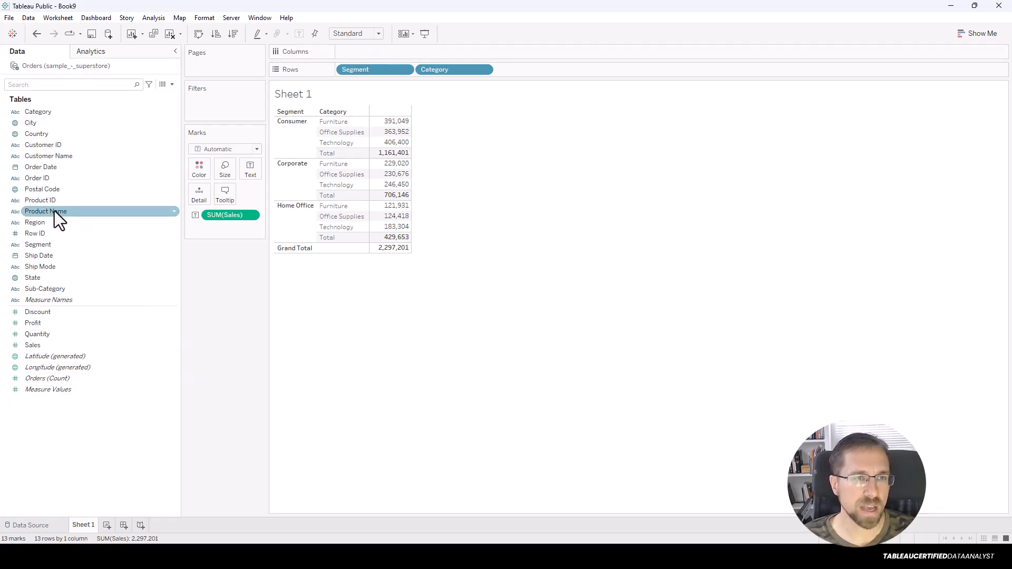
# Spread the table across Central, East, South and West Region columns, ending with a Grand Total column.
pyautogui.moveTo(38, 225); pyautogui.dragTo(363, 50)
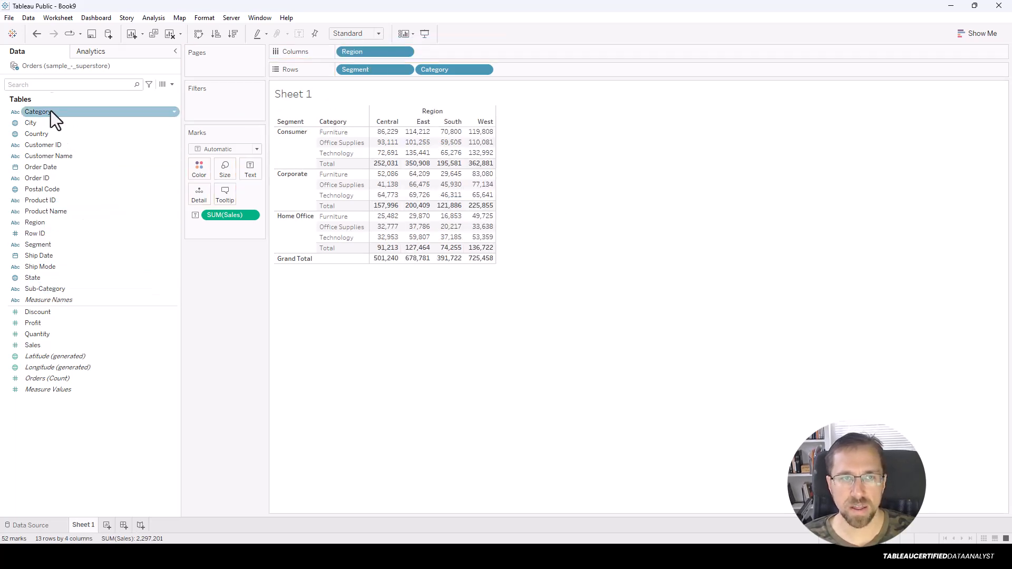
pyautogui.click(144, 122)
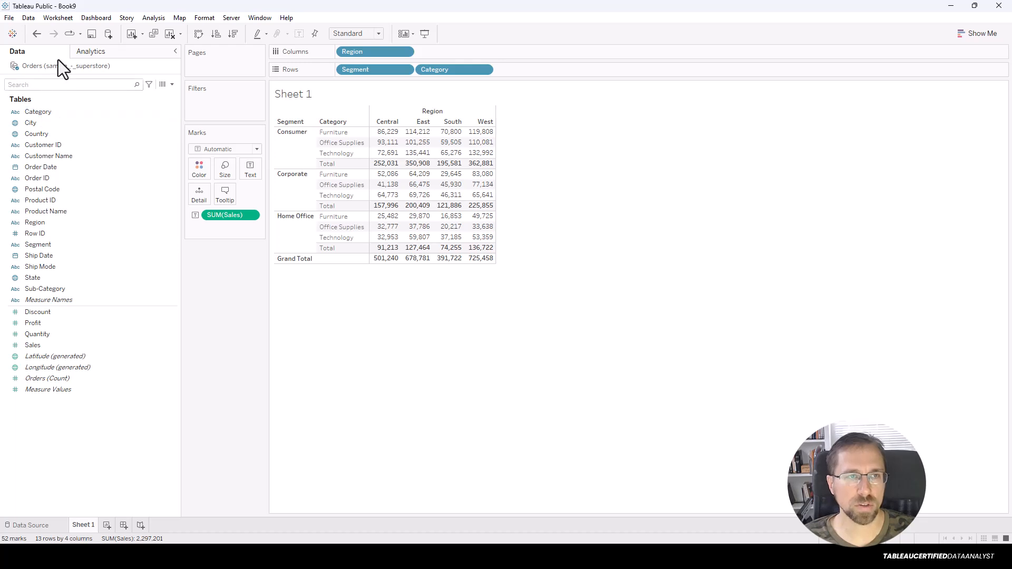
pyautogui.click(91, 51)
pyautogui.moveTo(37, 130); pyautogui.dragTo(479, 128)
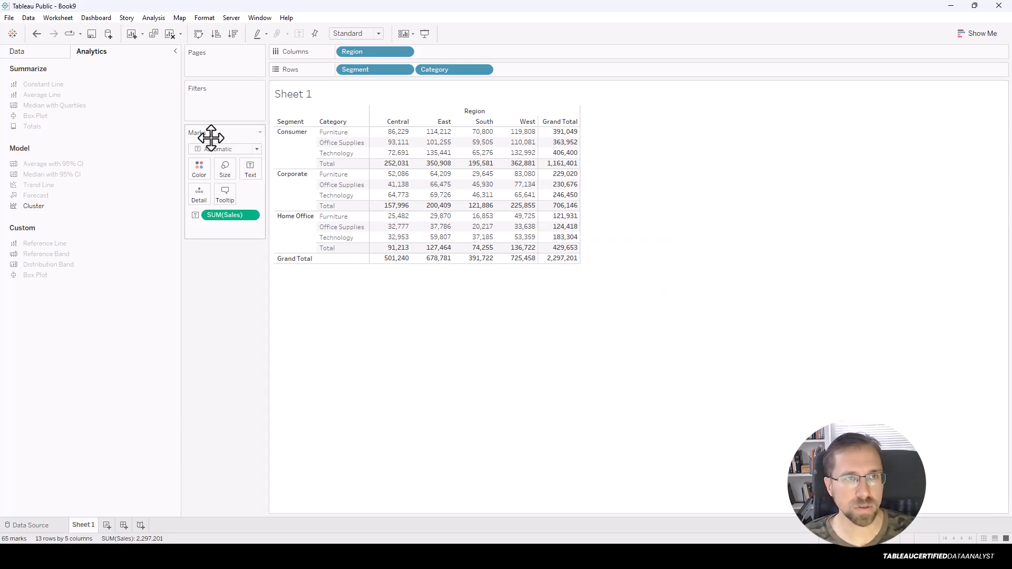
pyautogui.click(158, 19)
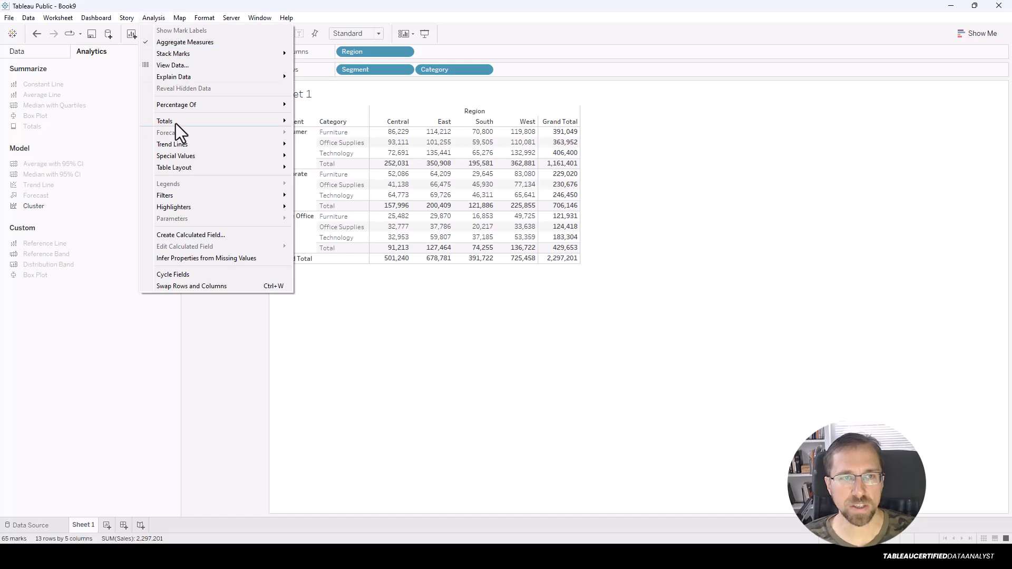
pyautogui.moveTo(213, 120)
pyautogui.moveTo(376, 192)
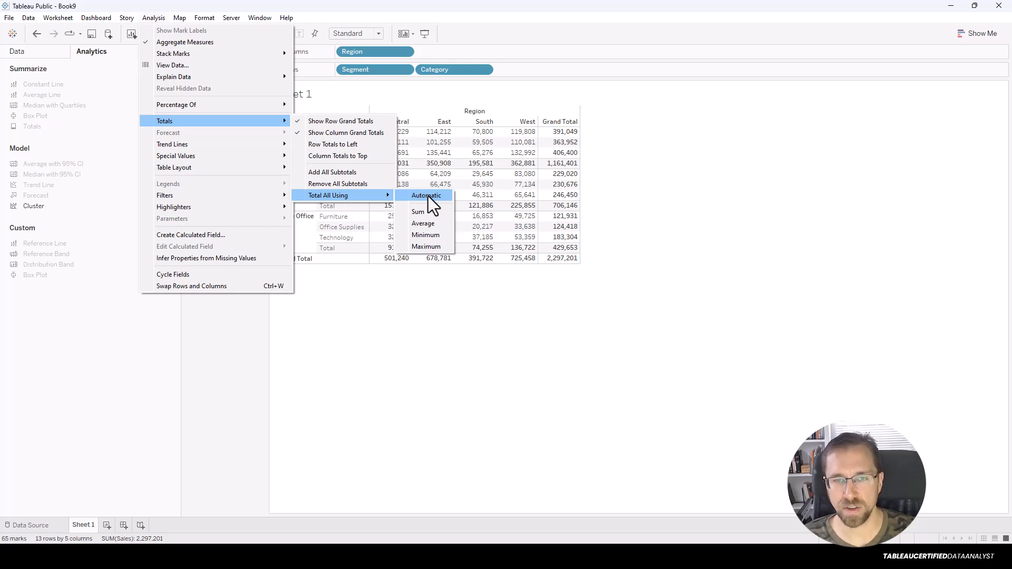
pyautogui.click(443, 195)
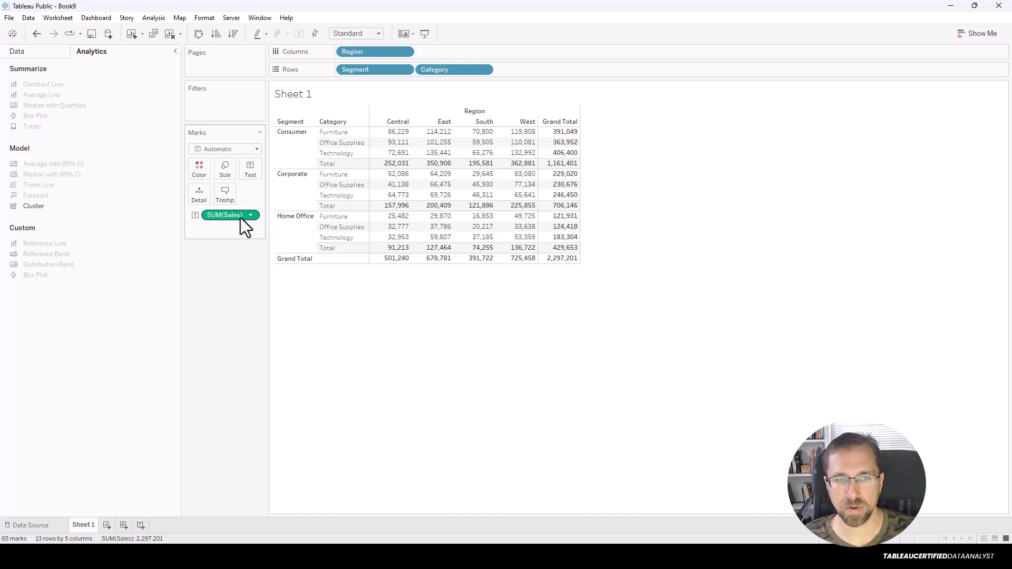
pyautogui.click(157, 17)
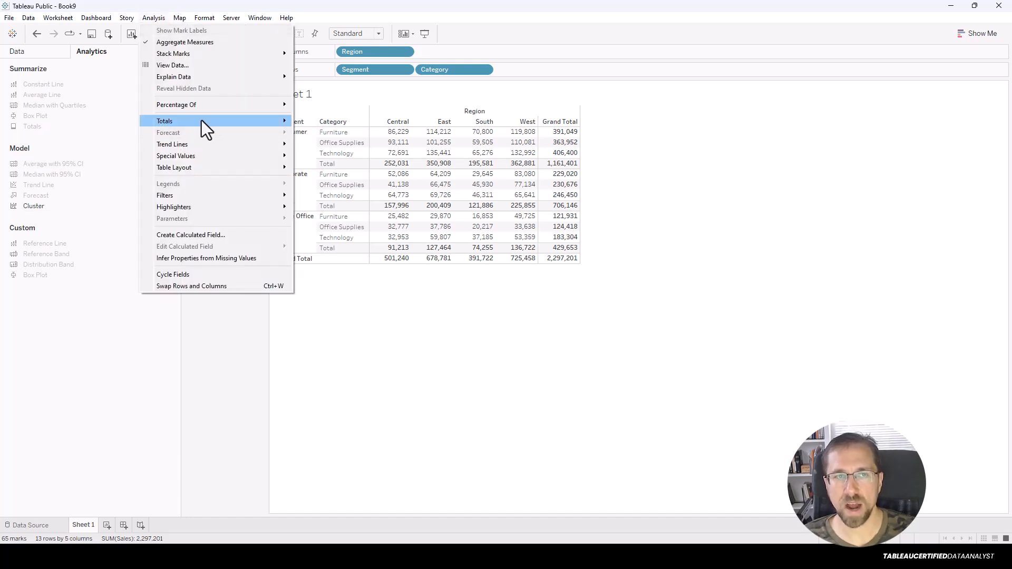
pyautogui.moveTo(346, 195)
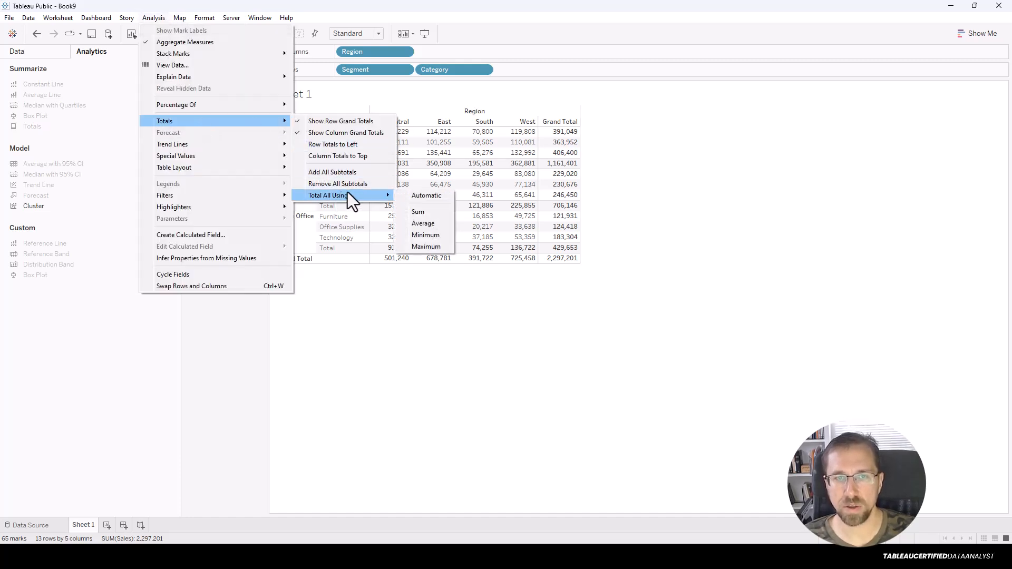
pyautogui.click(431, 223)
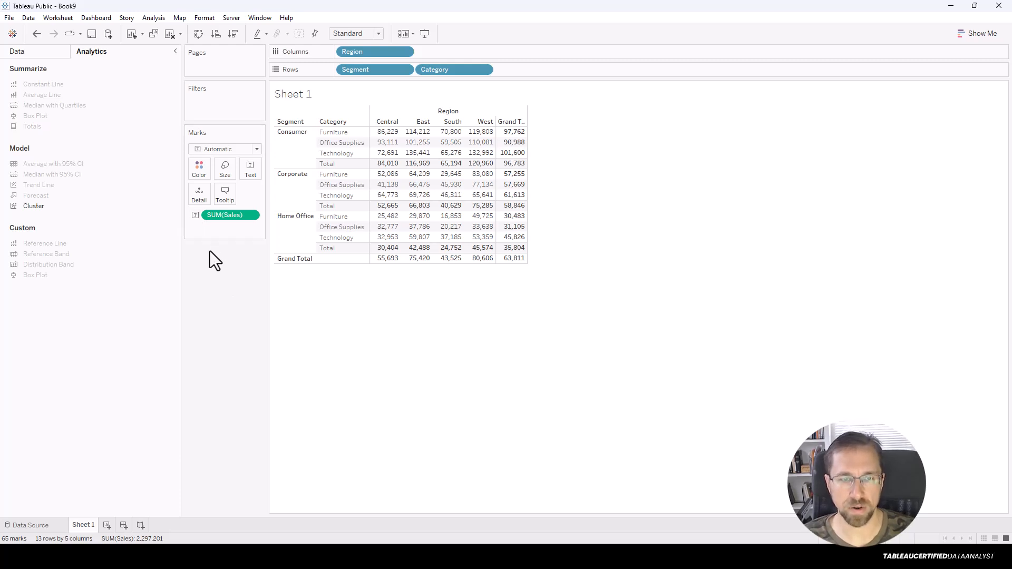
pyautogui.hotkey('ctrl', 'z')
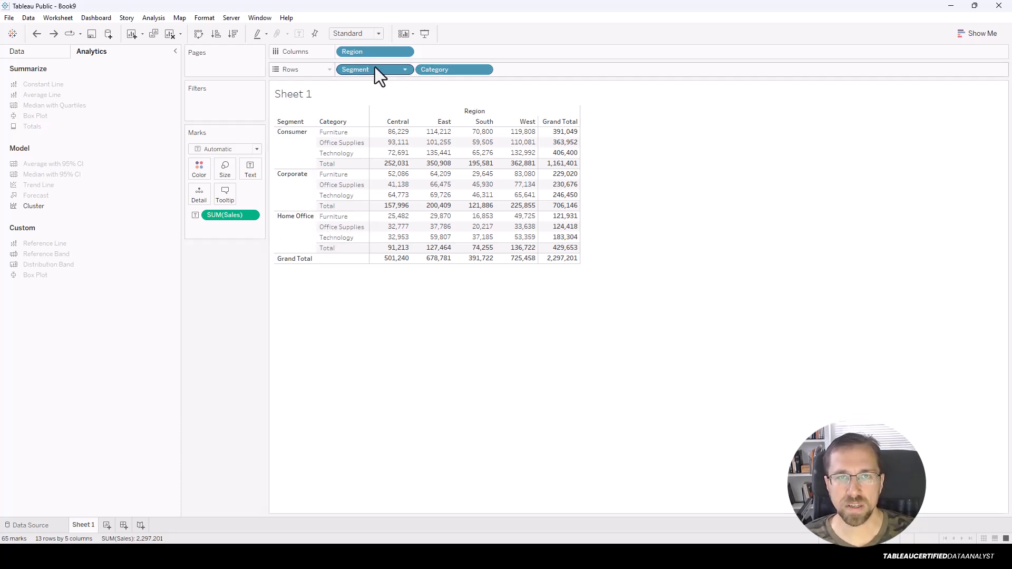
# Drop Category and show summed Sales as vertical bars for Consumer, Corporate and Home Office.
pyautogui.moveTo(436, 71); pyautogui.dragTo(394, 163)
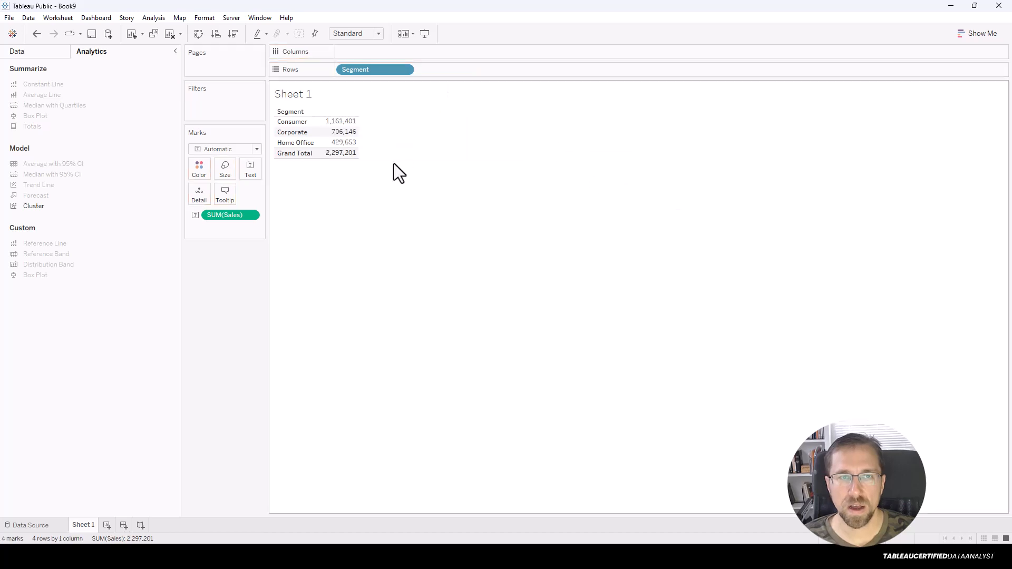
pyautogui.click(965, 33)
pyautogui.click(924, 111)
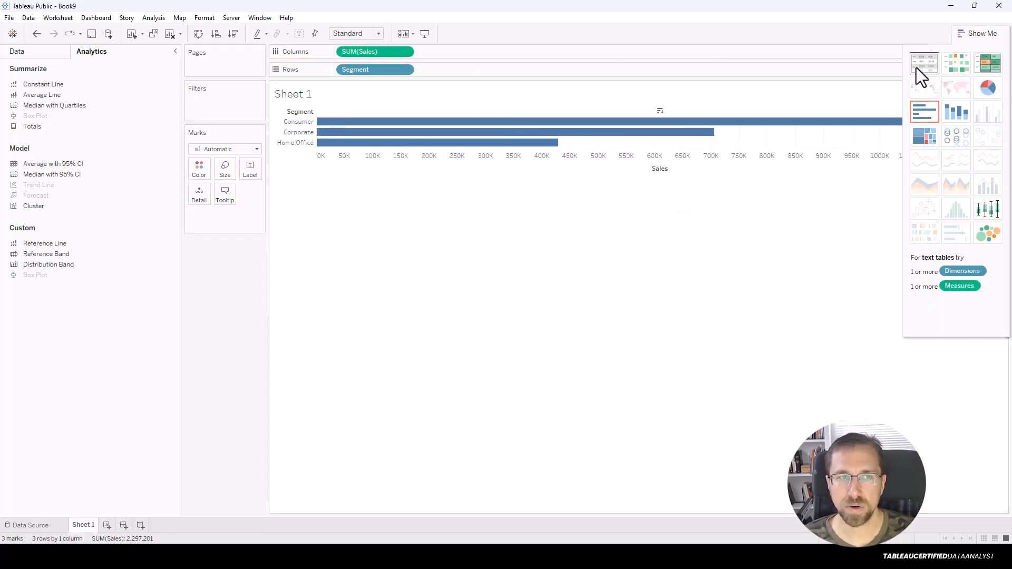
pyautogui.click(205, 34)
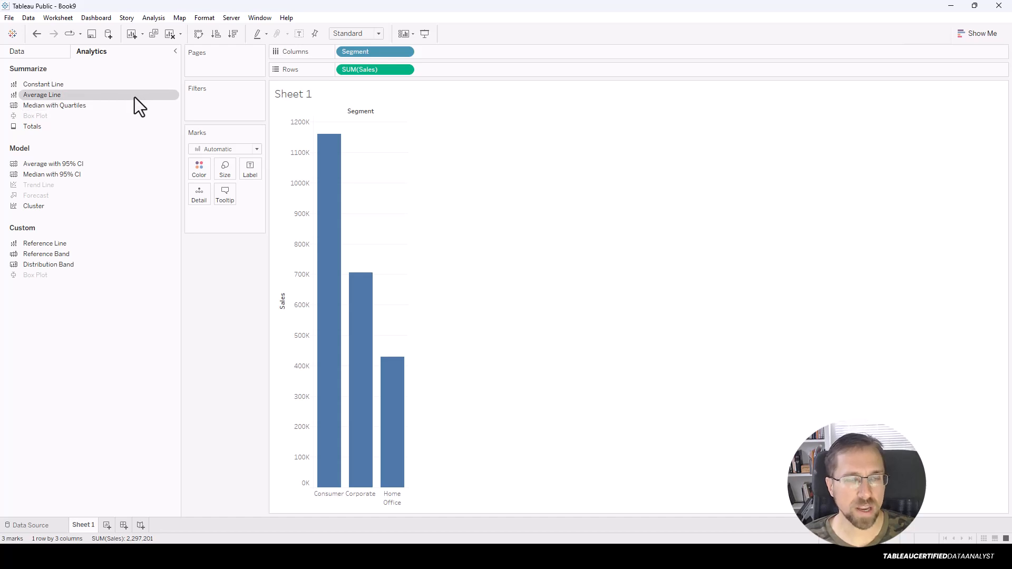
pyautogui.moveTo(80, 243); pyautogui.dragTo(372, 119)
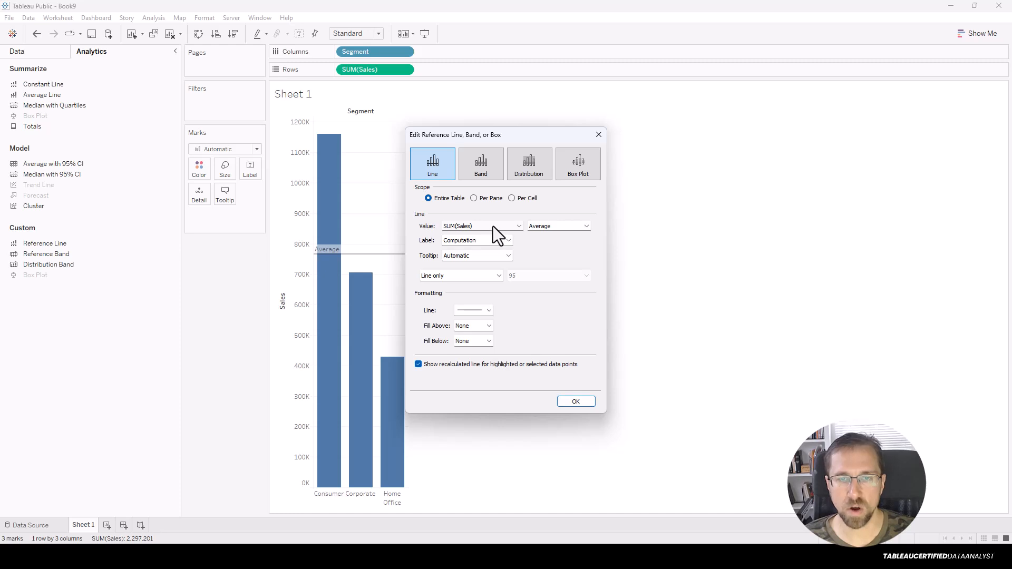
pyautogui.click(549, 225)
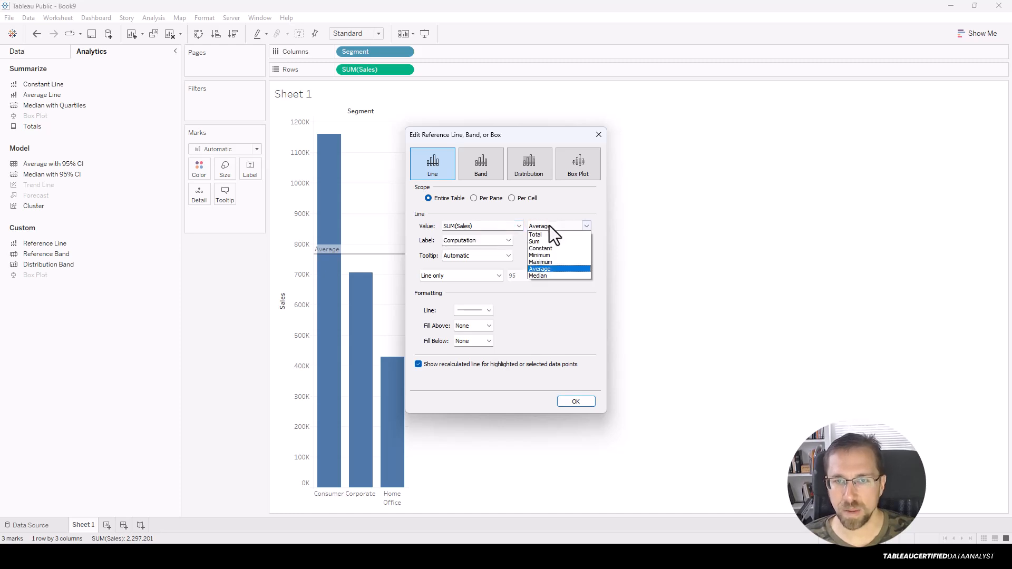
pyautogui.click(545, 256)
pyautogui.click(574, 403)
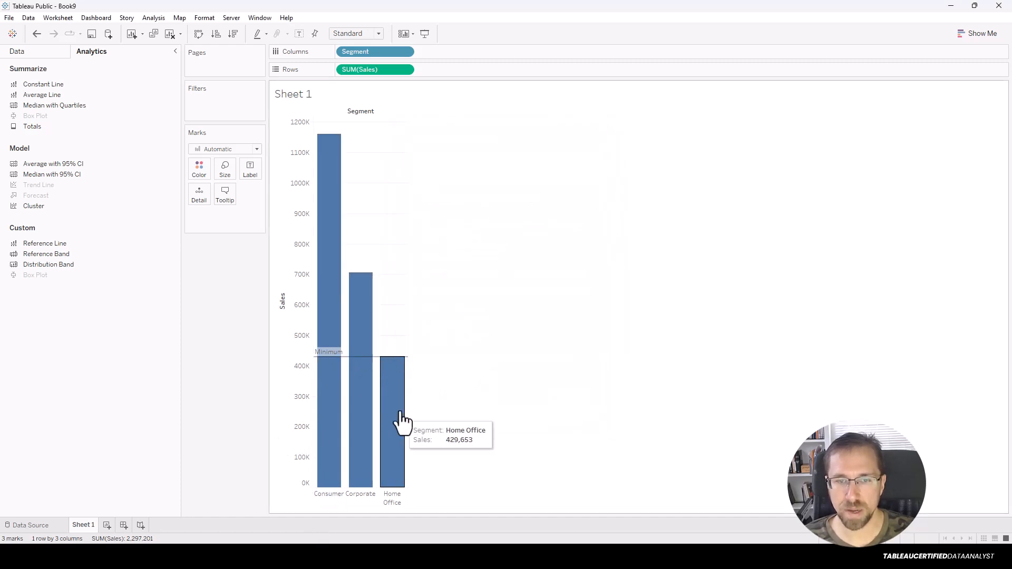
pyautogui.moveTo(412, 354); pyautogui.dragTo(477, 352)
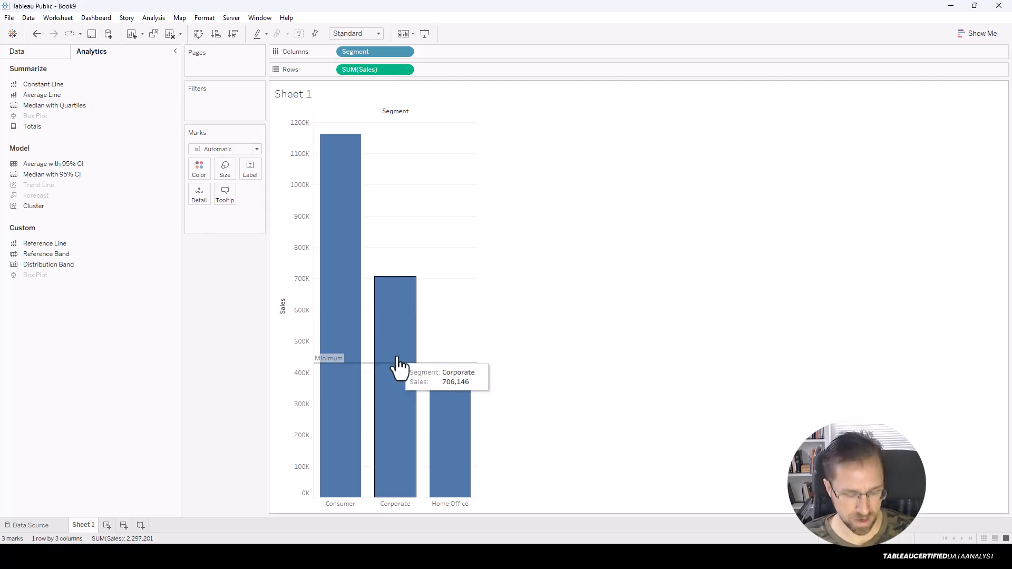
pyautogui.hotkey('ctrl', 'z')
pyautogui.hotkey('ctrl', 'z')
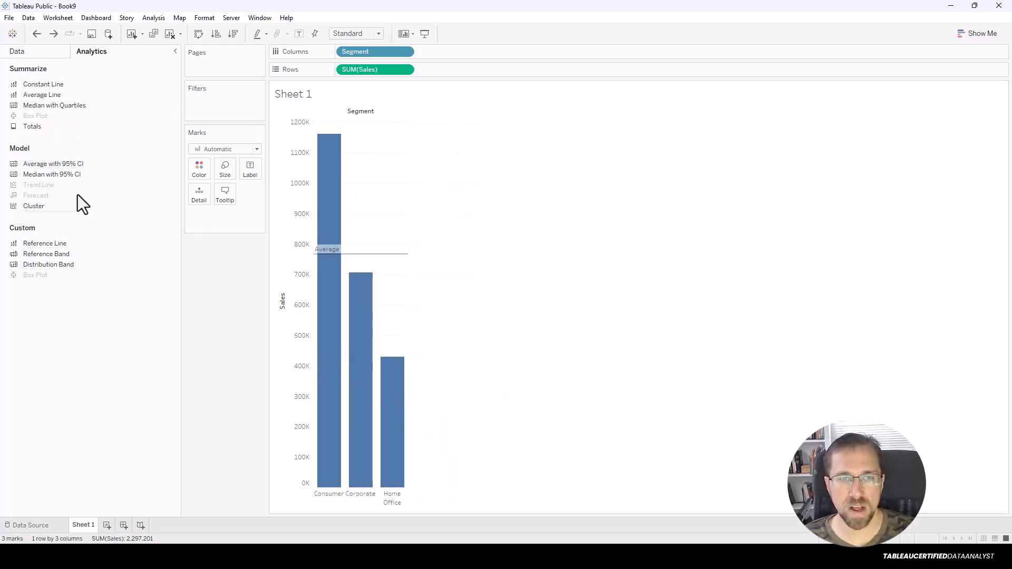
pyautogui.hotkey('ctrl', 'z')
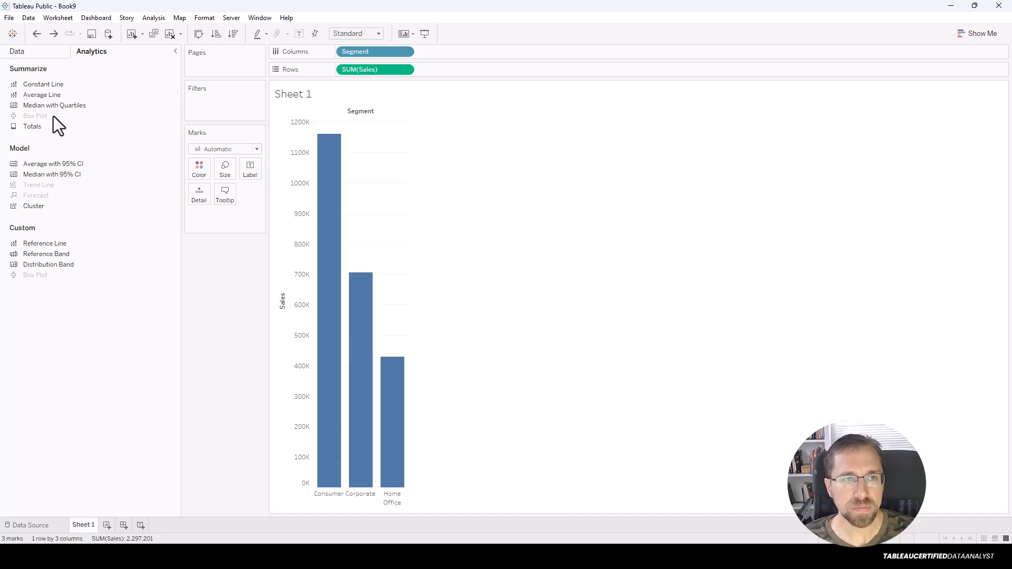
# Add an average reference line across the chart, labelled with its value 765,734.
pyautogui.moveTo(29, 247); pyautogui.dragTo(366, 134)
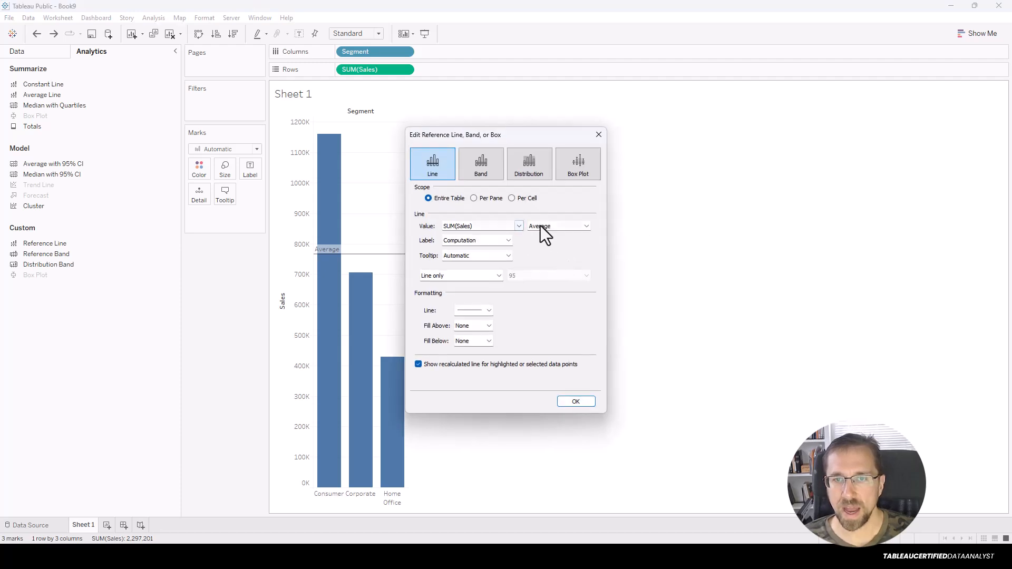
pyautogui.click(508, 241)
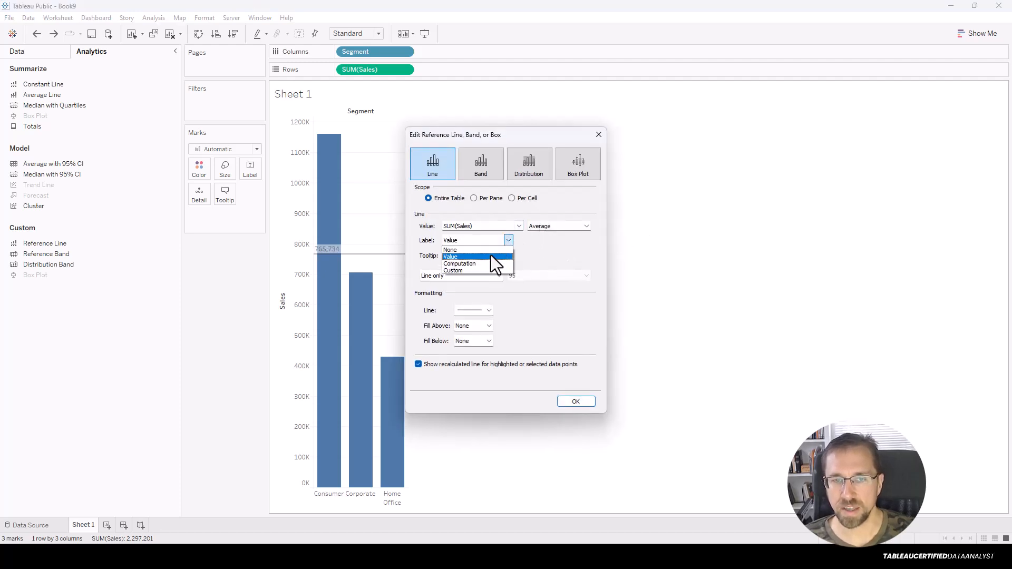
pyautogui.click(492, 261)
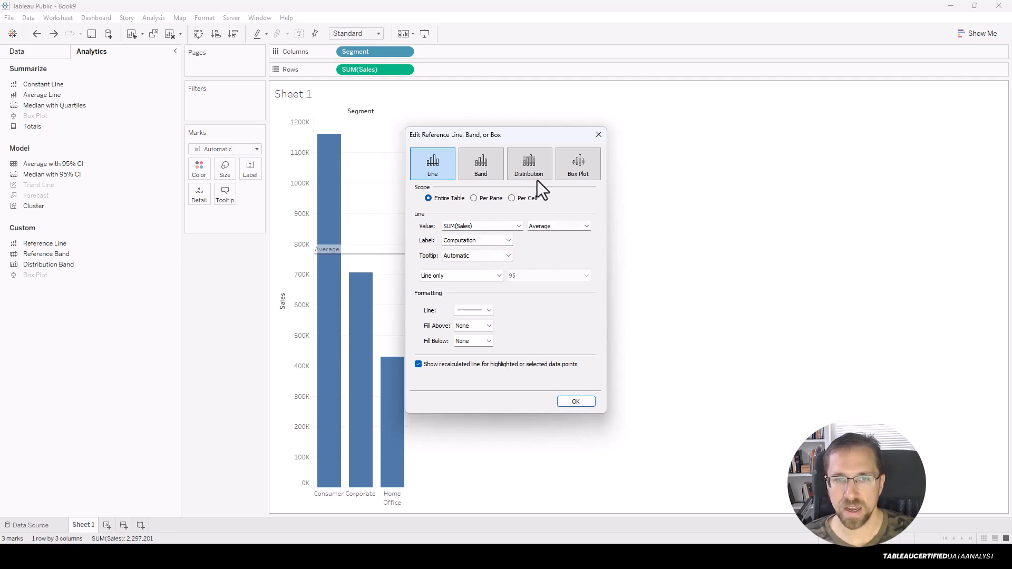
pyautogui.moveTo(524, 140); pyautogui.dragTo(605, 138)
pyautogui.click(541, 240)
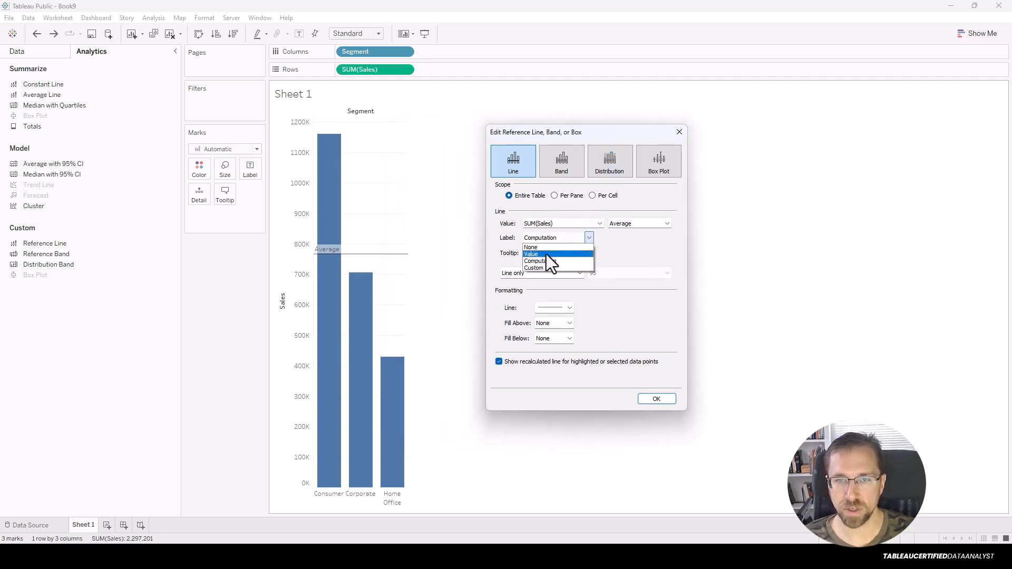
pyautogui.click(544, 255)
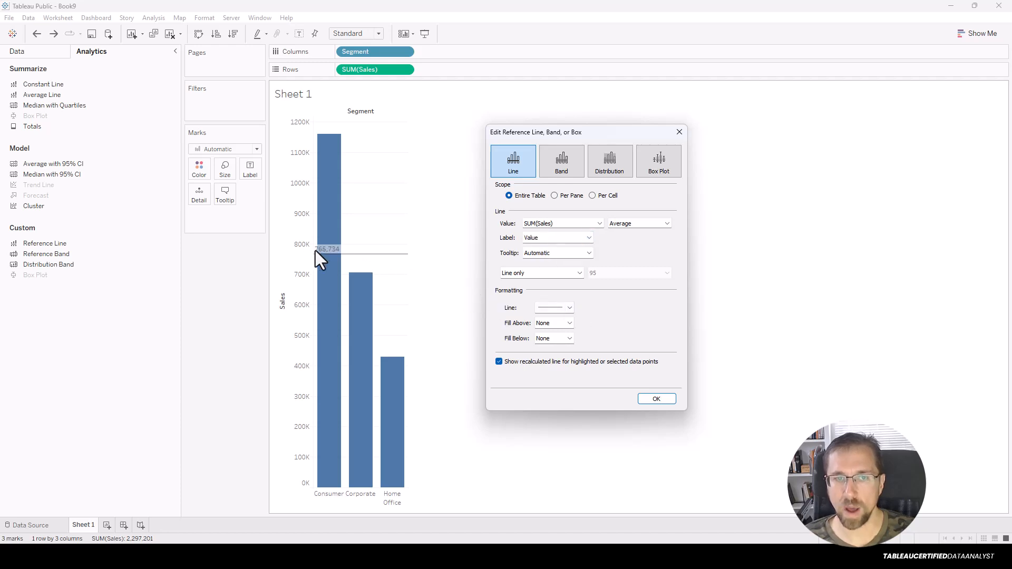
# Keep the value label on and begin creating a new parameter for the line's value.
pyautogui.click(573, 240)
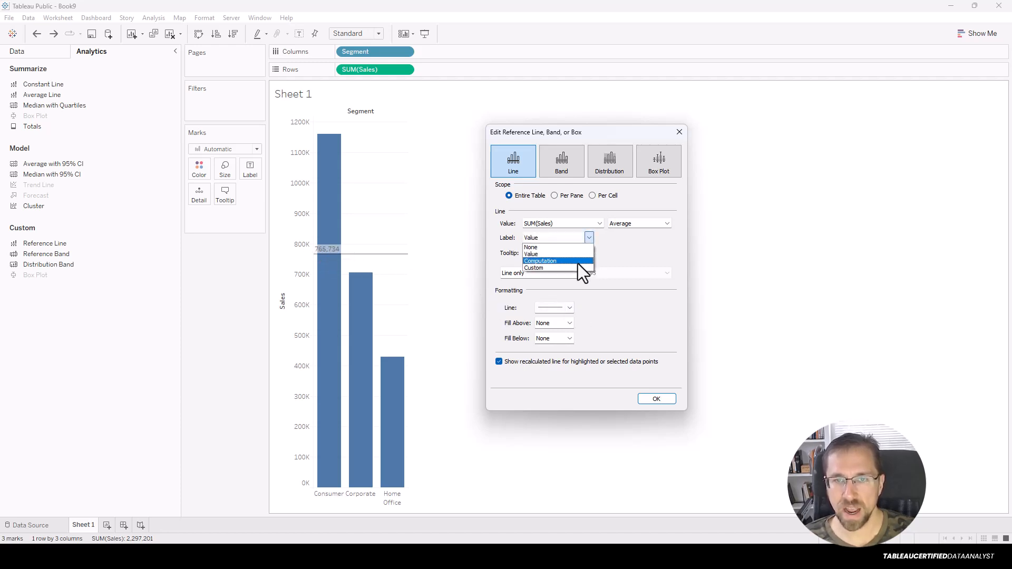
pyautogui.click(561, 248)
pyautogui.click(562, 238)
pyautogui.click(533, 254)
pyautogui.click(544, 226)
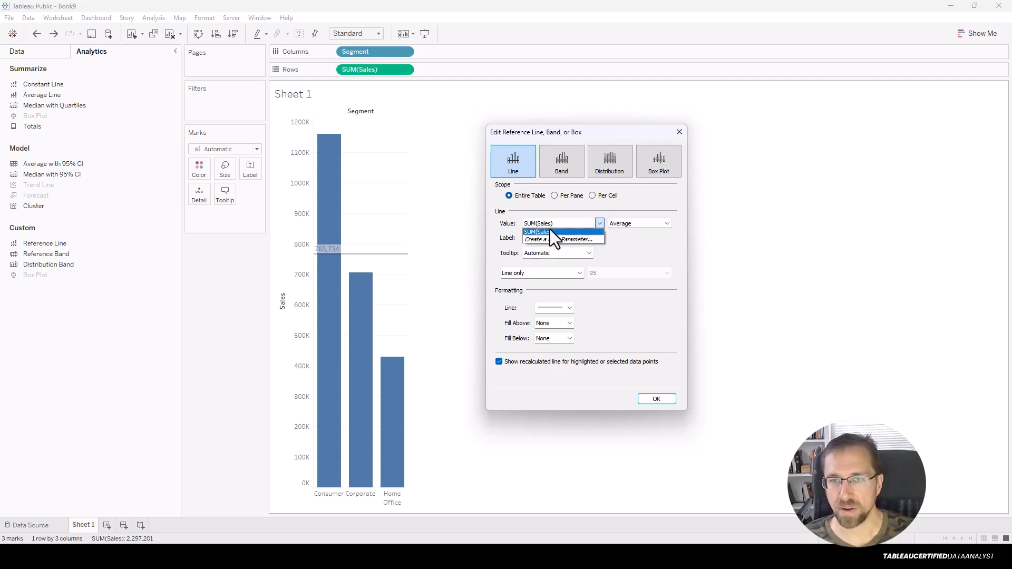
pyautogui.click(554, 242)
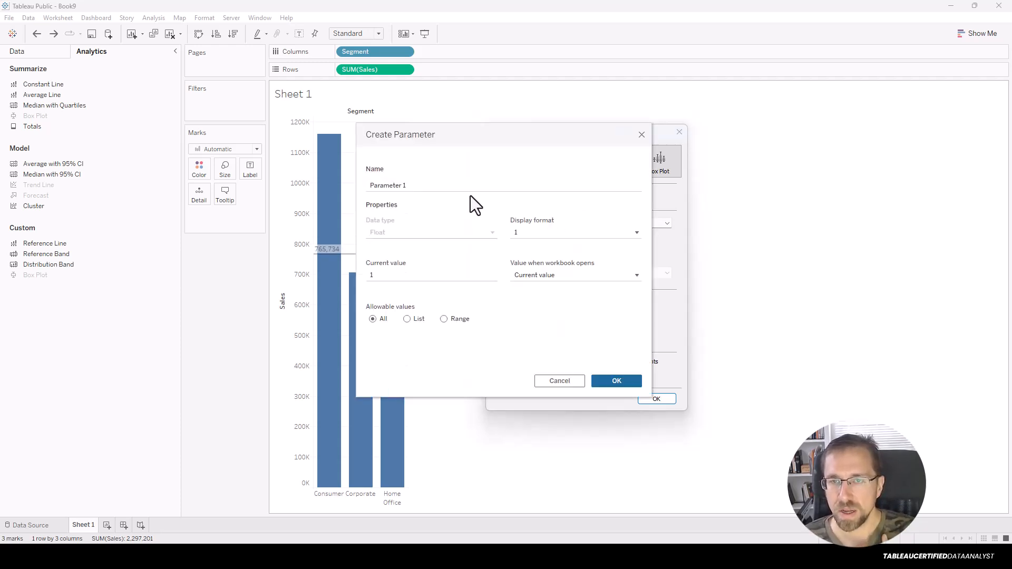
# Name the new parameter Ref Value and set the reference line to 600,000.
pyautogui.click(426, 188)
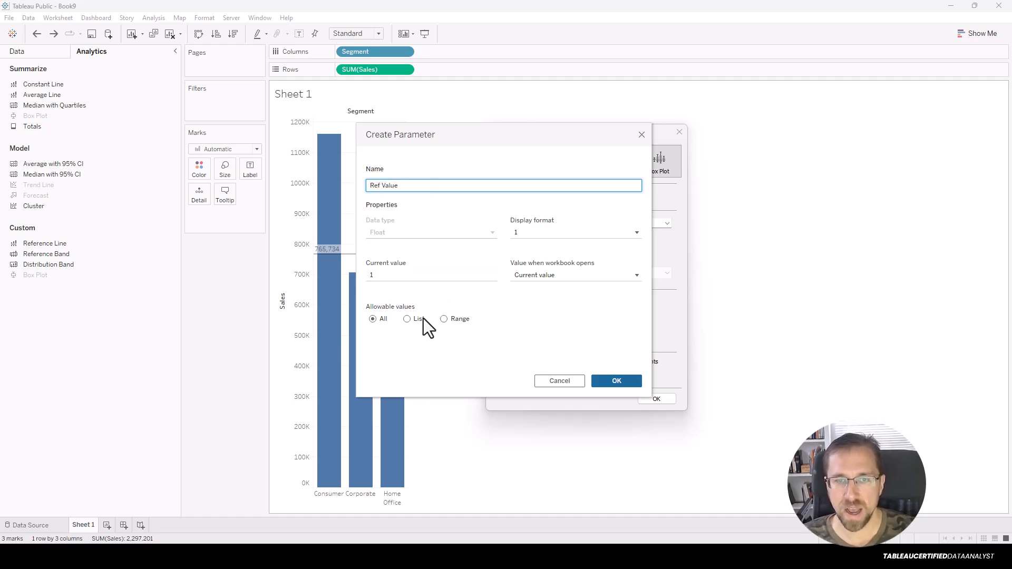
pyautogui.click(620, 380)
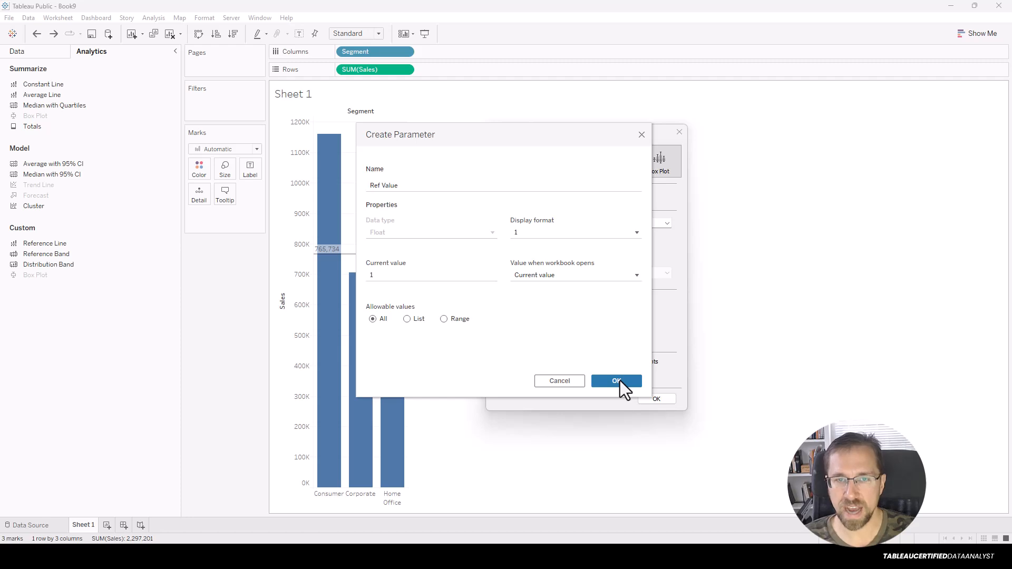
pyautogui.click(657, 399)
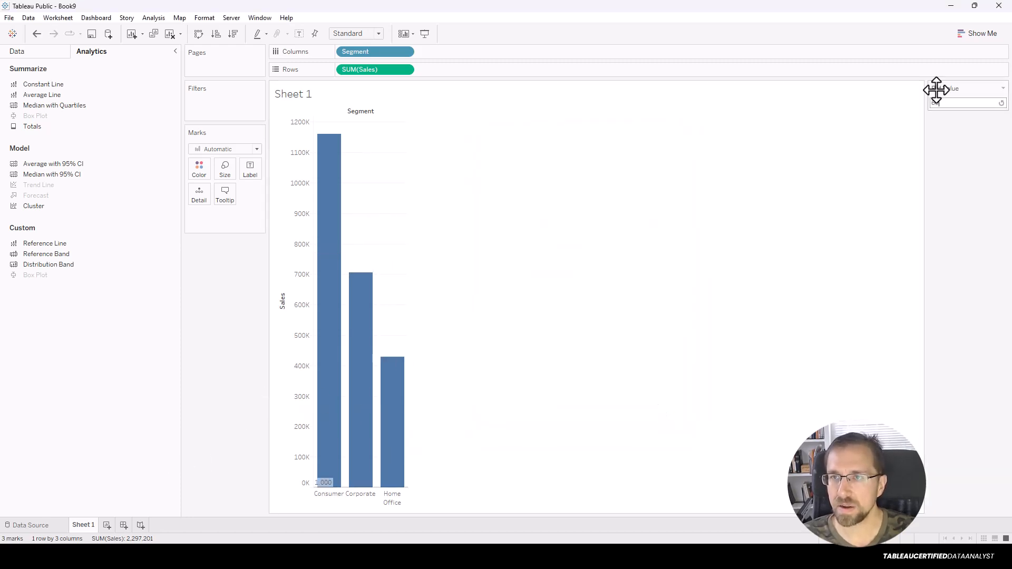
pyautogui.press('Return')
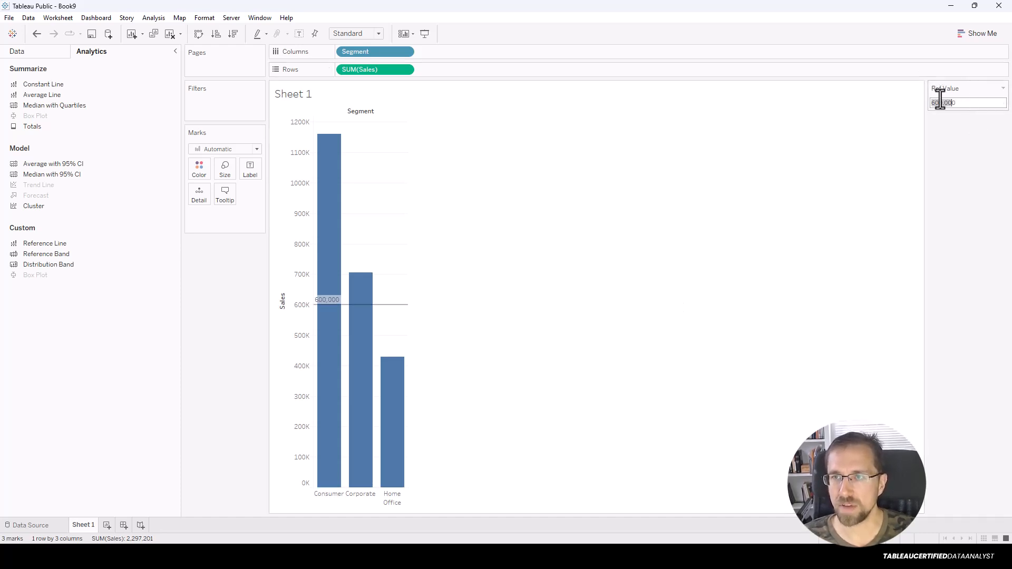
pyautogui.moveTo(398, 316)
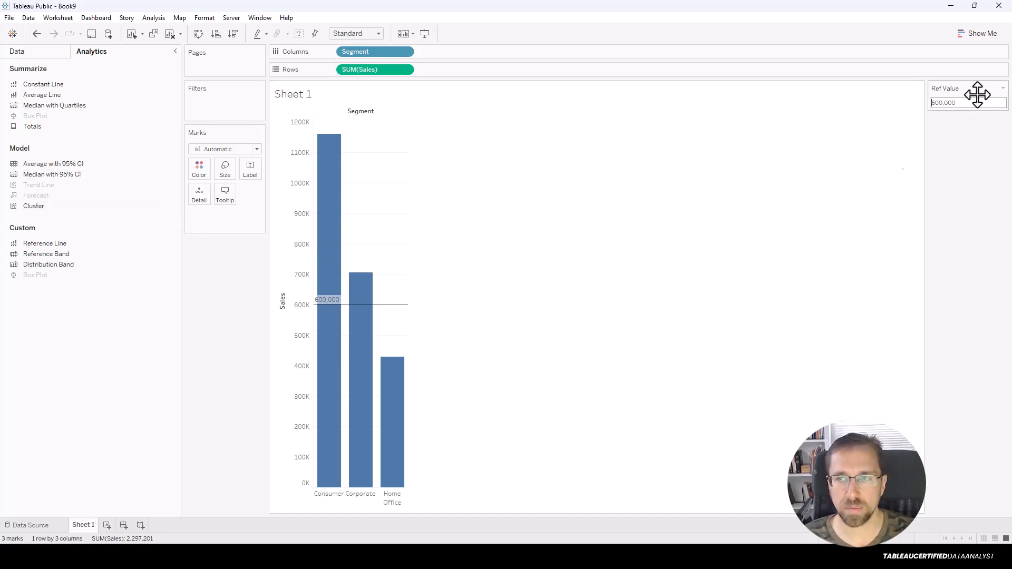
# Remove the 600,000 reference line and select the Ref Value parameter in the Data pane for deletion.
pyautogui.rightClick(396, 306)
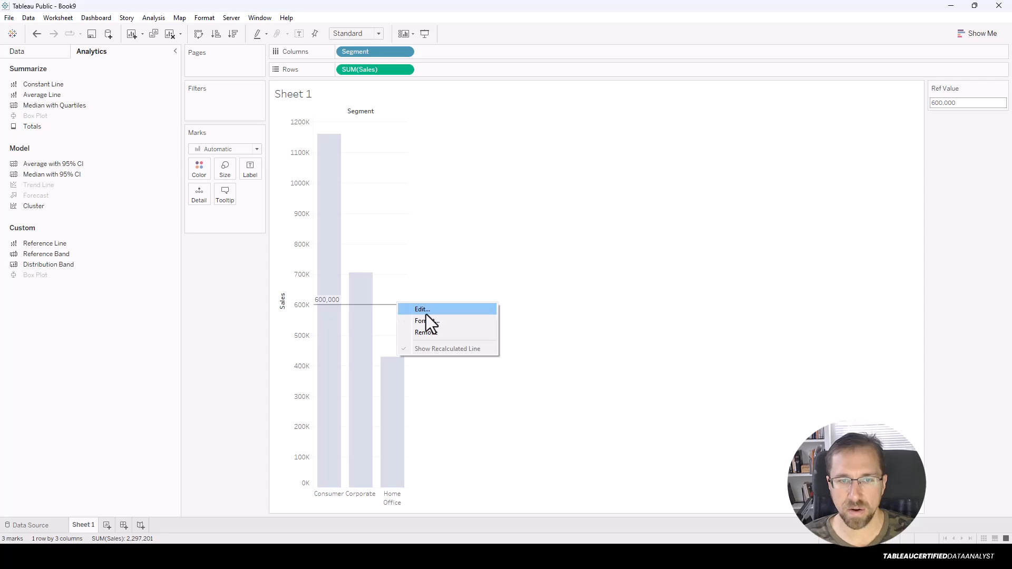
pyautogui.click(426, 334)
pyautogui.click(39, 52)
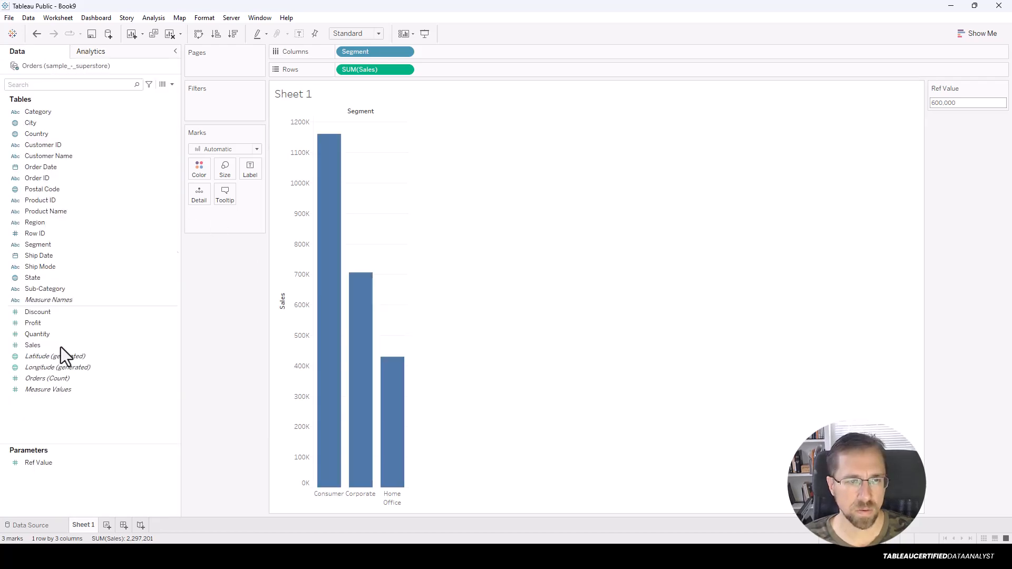
pyautogui.rightClick(48, 464)
pyautogui.click(75, 377)
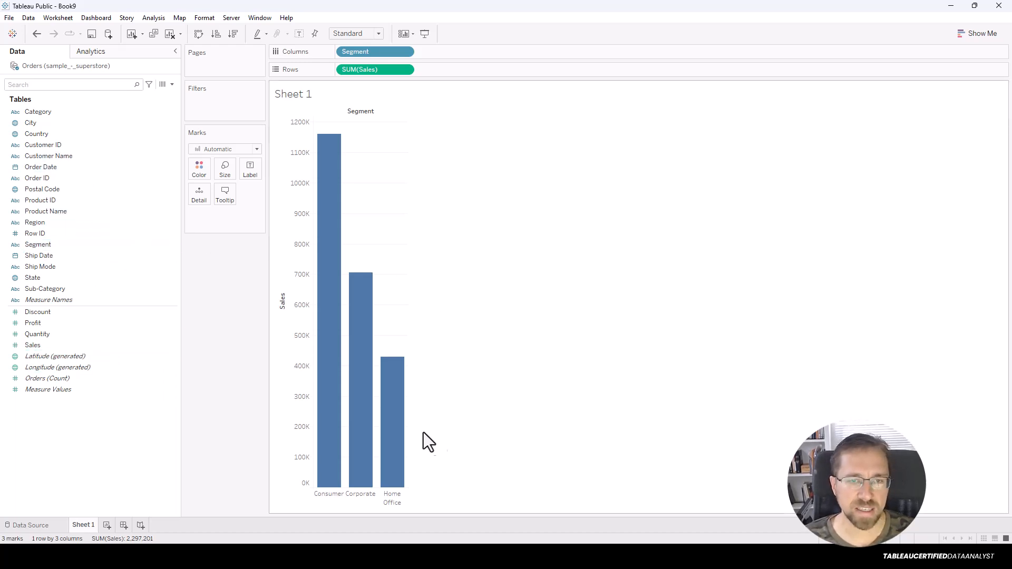
# Add Category after Segment on Columns, giving nine Furniture, Office Supplies and Technology bars.
pyautogui.moveTo(49, 244)
pyautogui.mouseDown()
pyautogui.moveTo(377, 505)
pyautogui.moveTo(42, 216)
pyautogui.moveTo(51, 235)
pyautogui.mouseUp()
pyautogui.moveTo(40, 116); pyautogui.dragTo(514, 254)
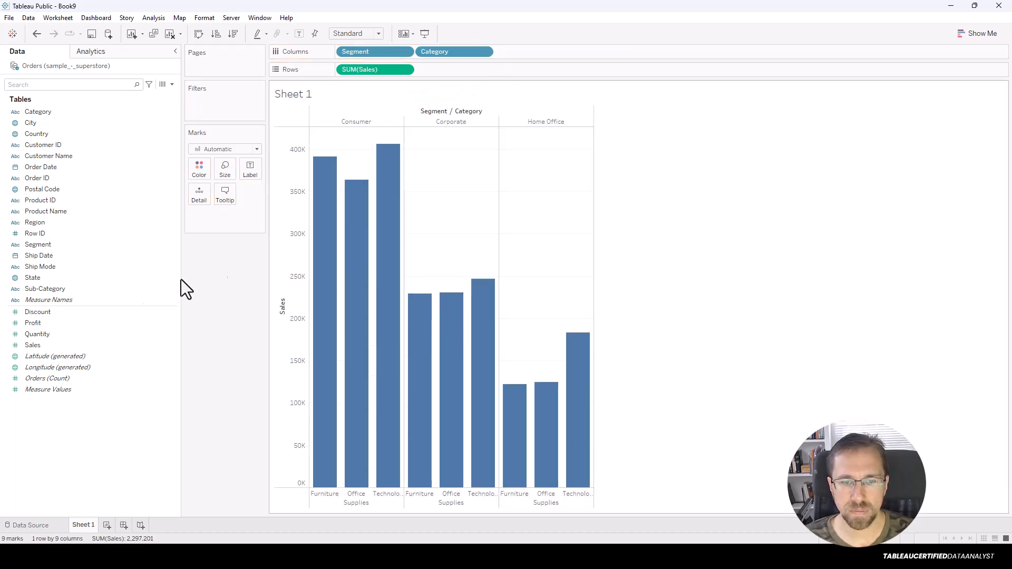
pyautogui.click(91, 51)
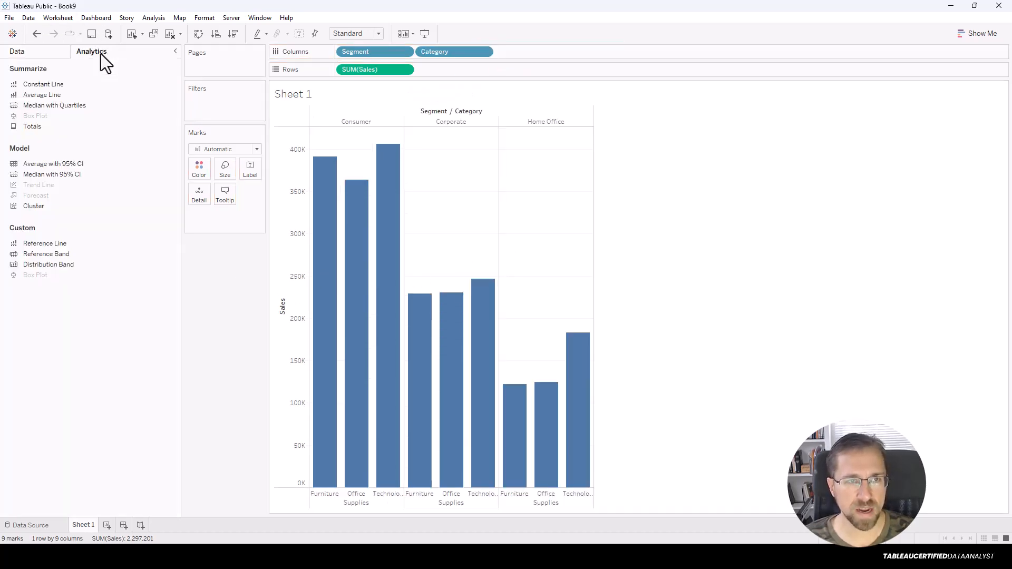
pyautogui.moveTo(50, 254); pyautogui.dragTo(285, 264)
pyautogui.moveTo(454, 168); pyautogui.dragTo(408, 134)
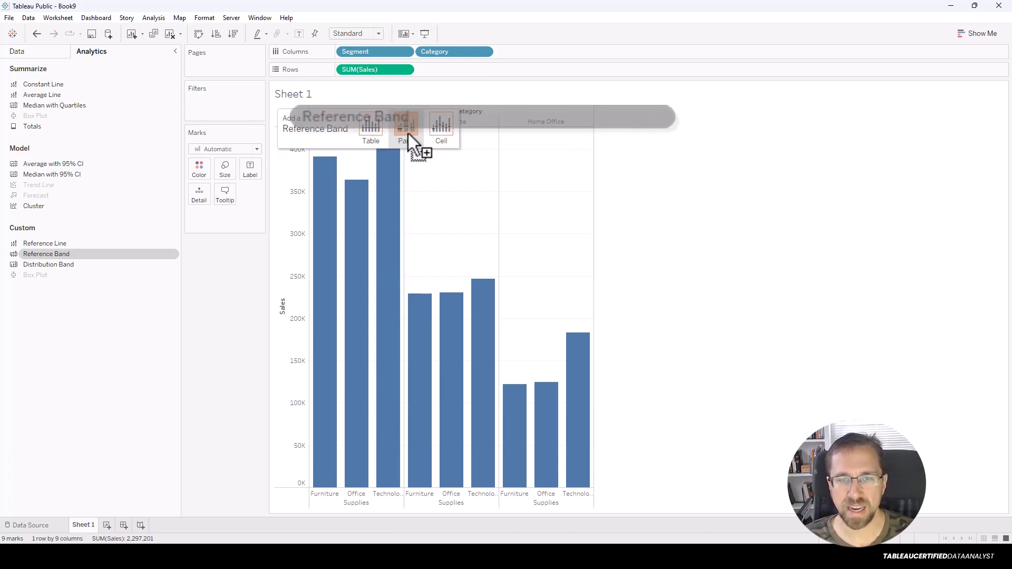
# Add a reference band to every segment pane, starting at the average.
pyautogui.moveTo(408, 134); pyautogui.dragTo(408, 134)
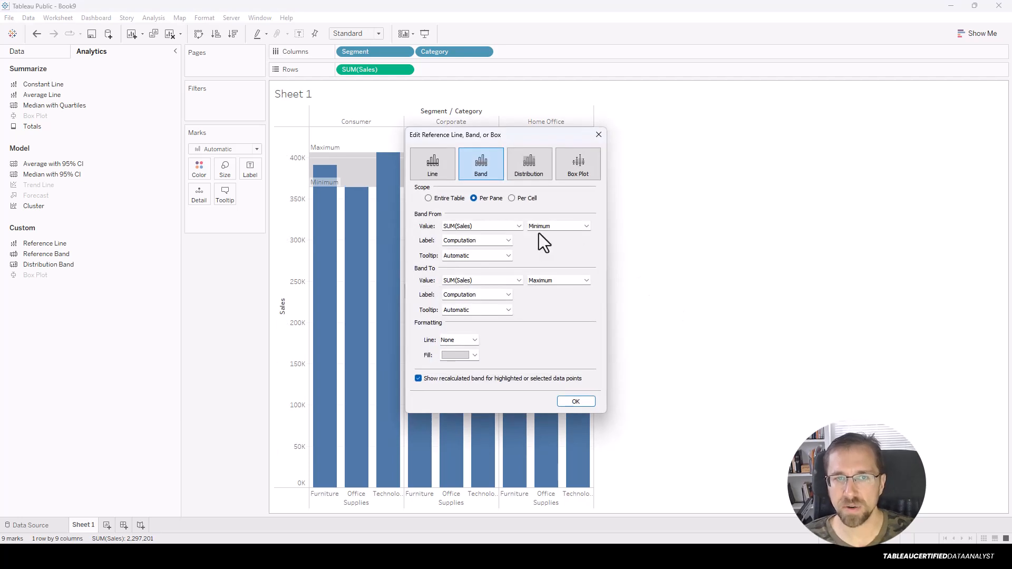
pyautogui.moveTo(543, 132); pyautogui.dragTo(852, 153)
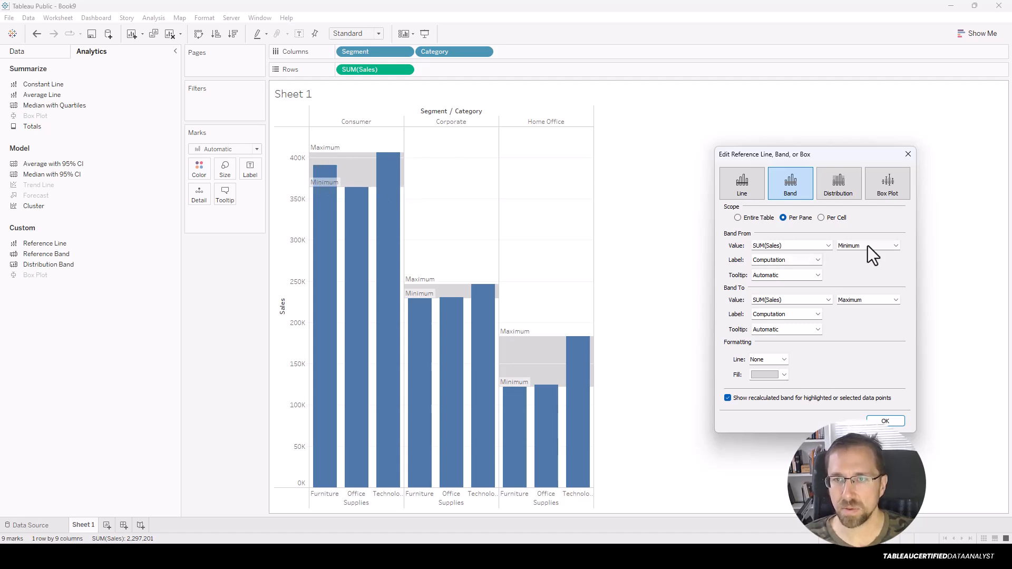
pyautogui.click(849, 245)
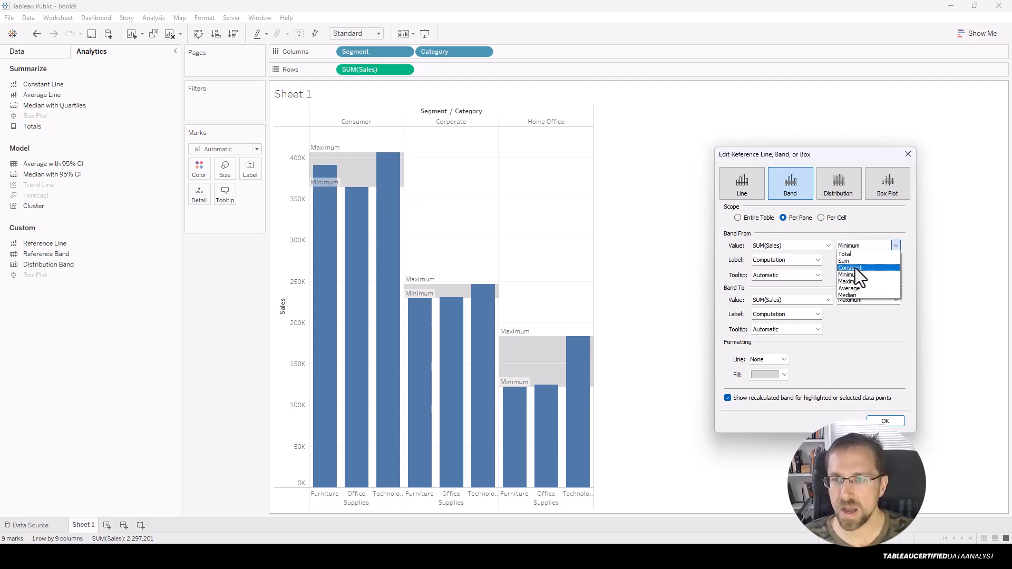
pyautogui.click(863, 289)
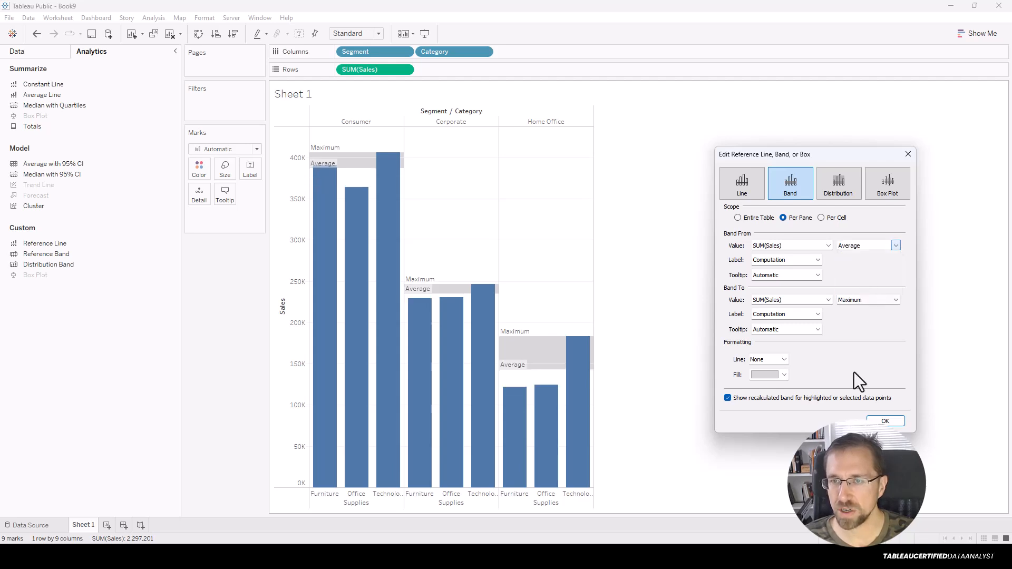
# Make the band end at the median instead of the total, keeping its start at Average.
pyautogui.click(847, 303)
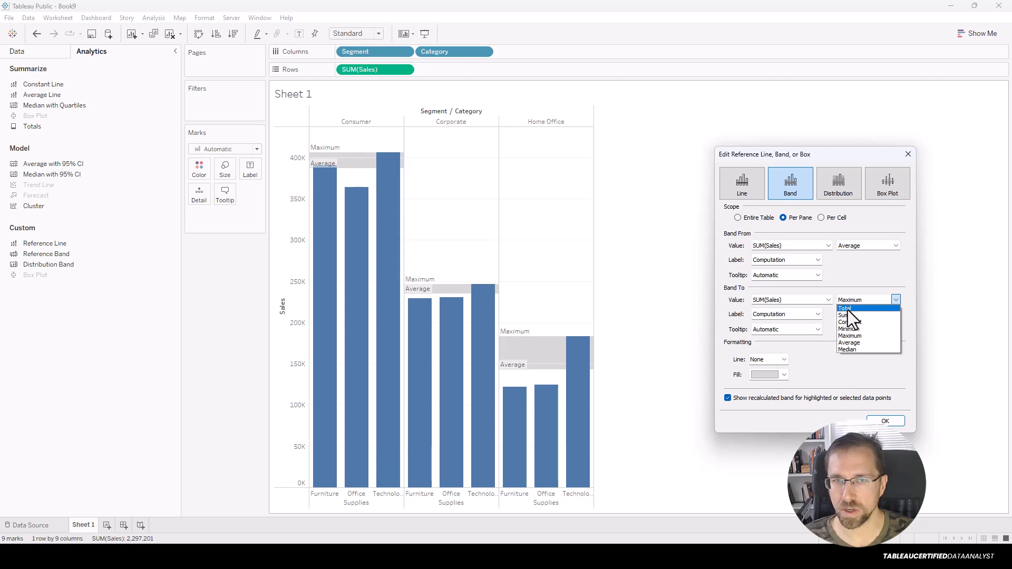
pyautogui.click(847, 309)
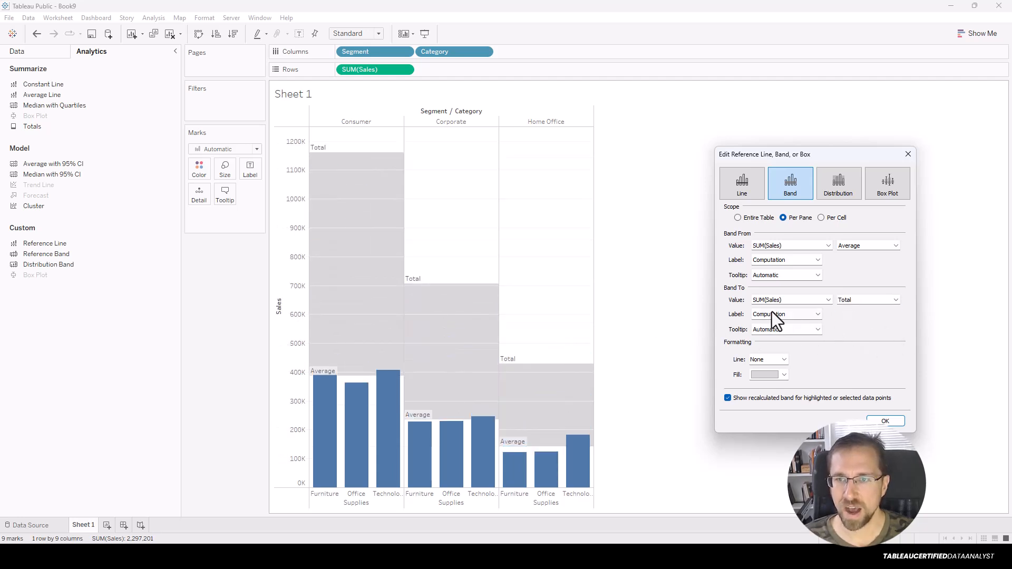
pyautogui.click(848, 301)
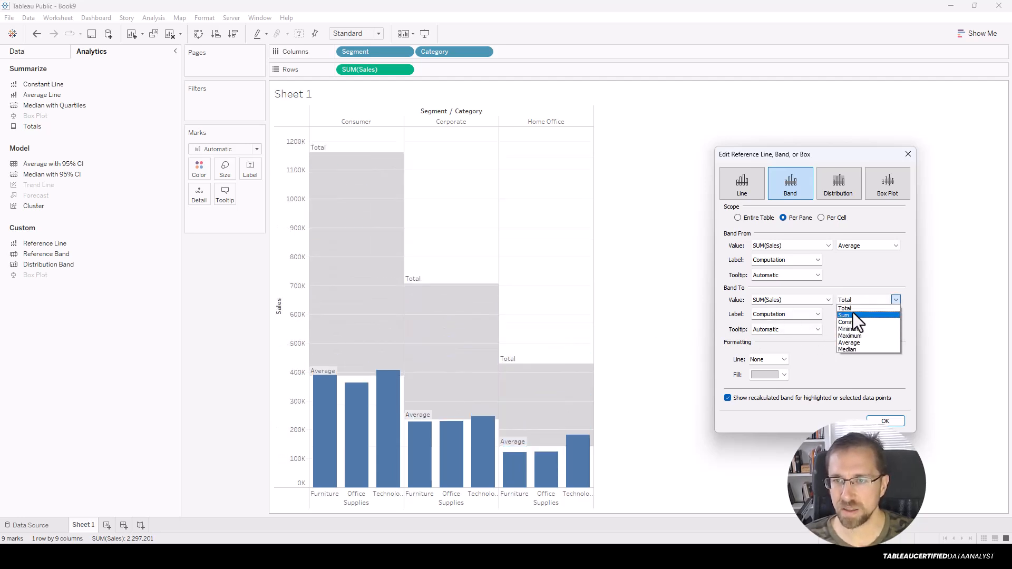
pyautogui.click(852, 248)
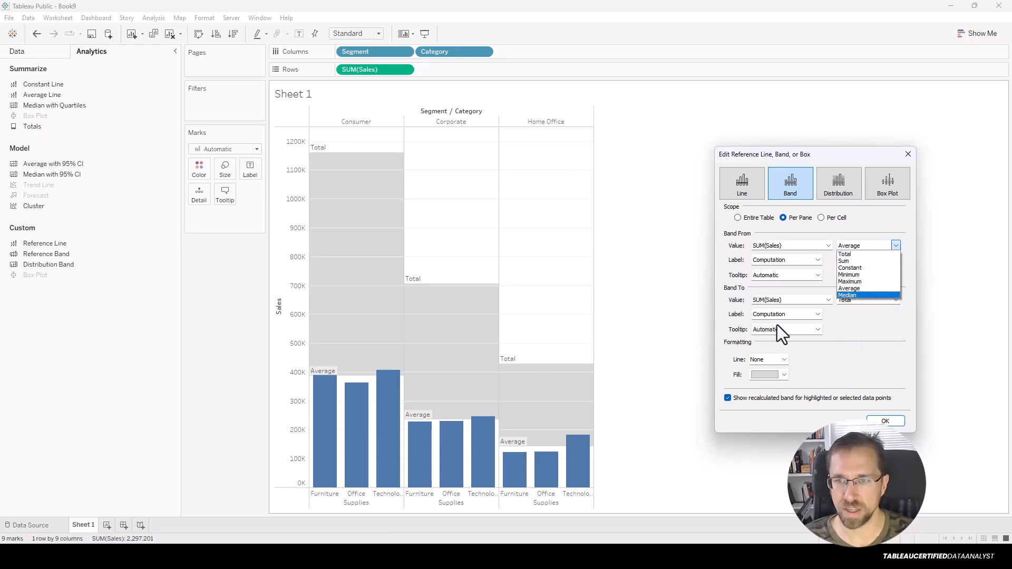
pyautogui.click(865, 245)
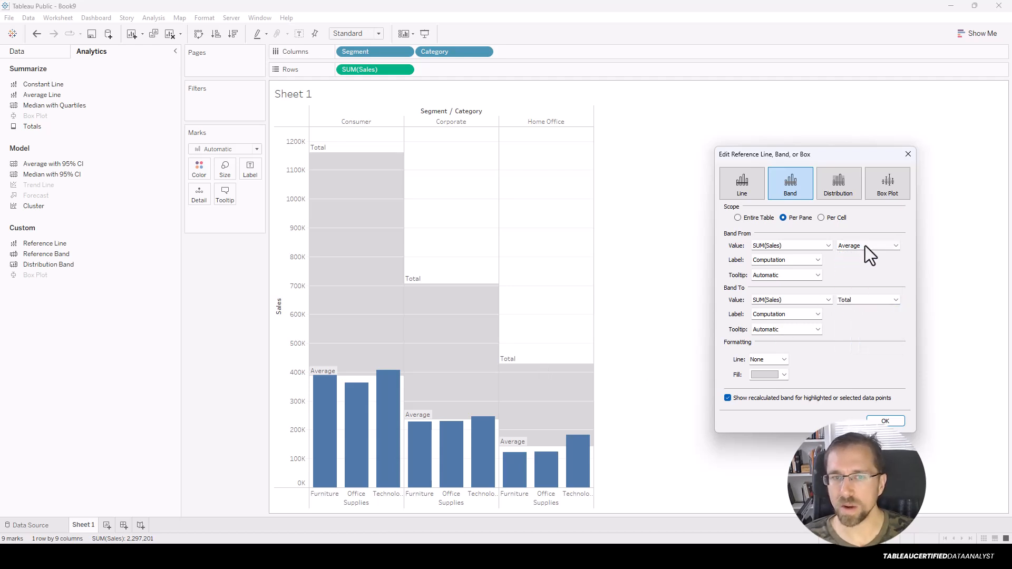
pyautogui.click(873, 299)
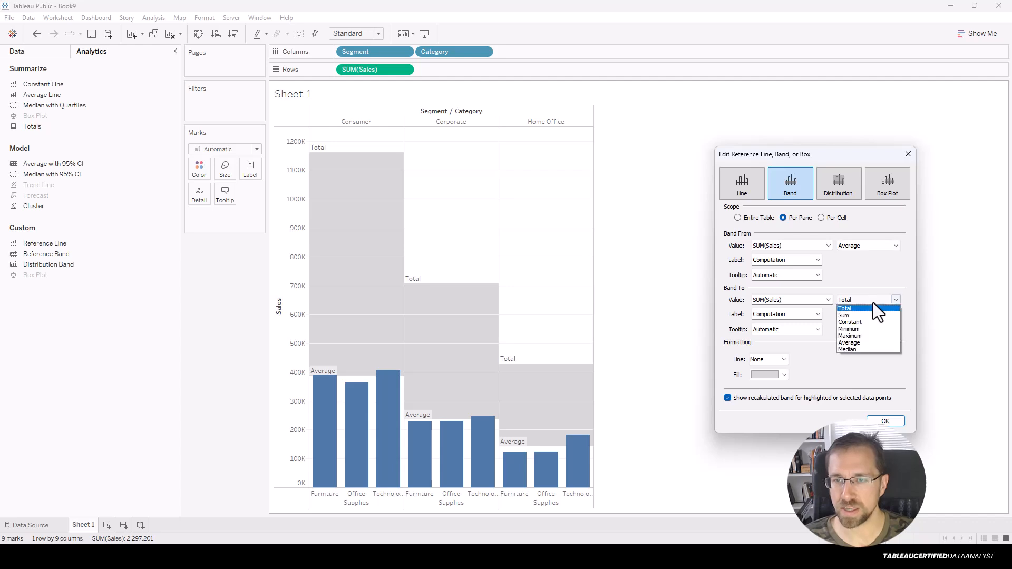
pyautogui.click(872, 348)
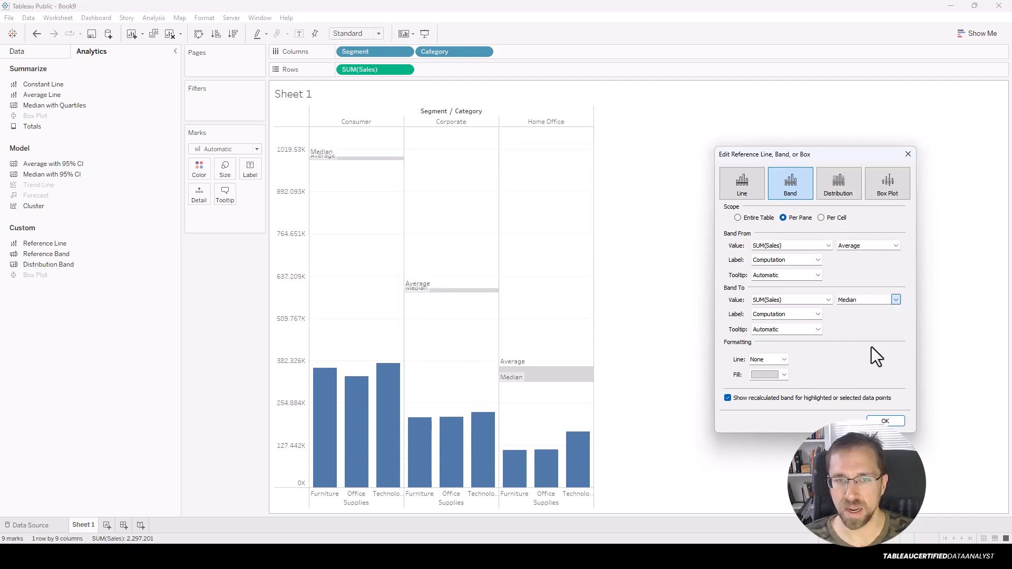
pyautogui.click(860, 248)
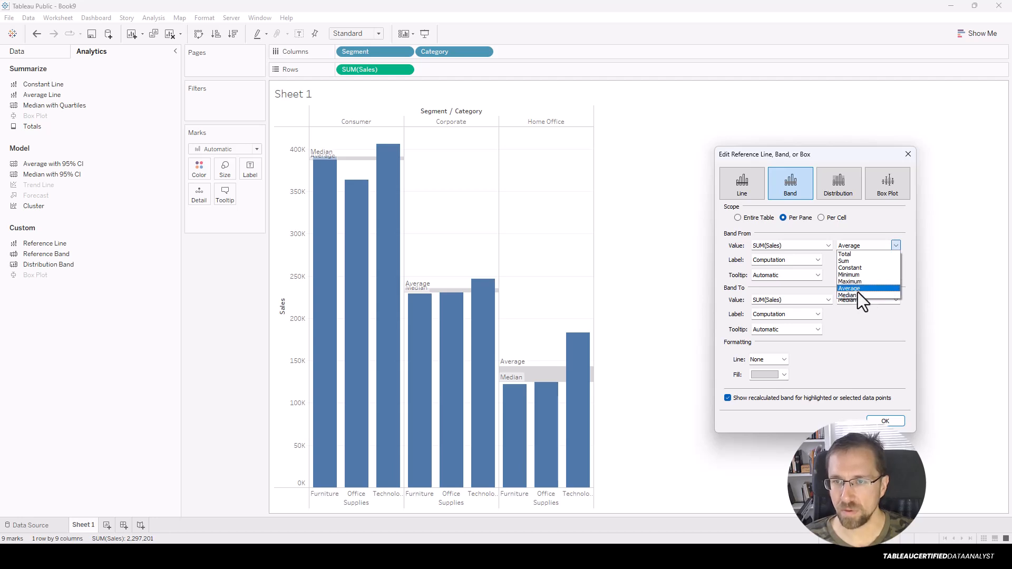
pyautogui.click(858, 290)
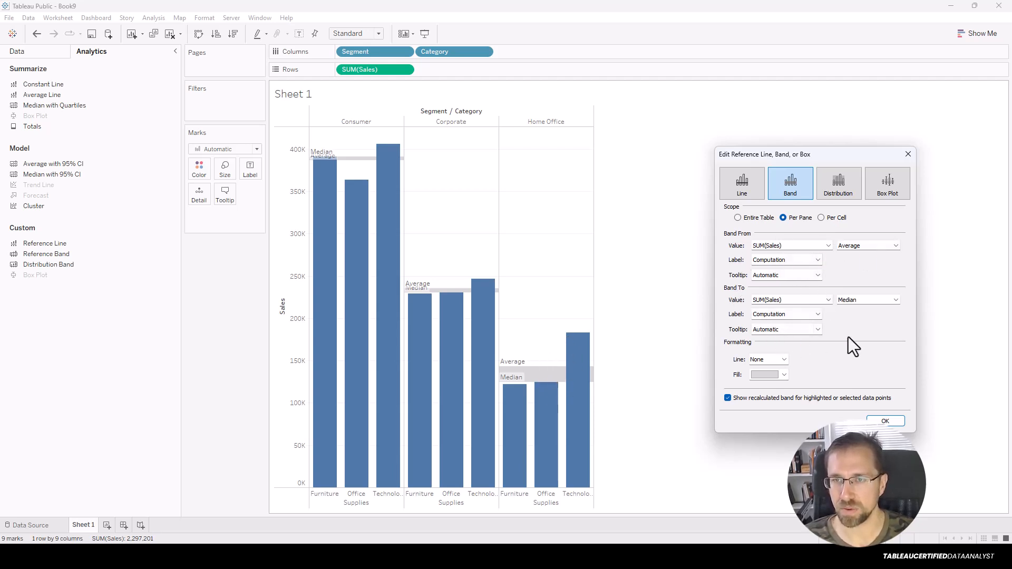
# Try Per Pane, Entire Table and Per Cell scopes, then check the Band From aggregation choices.
pyautogui.click(783, 217)
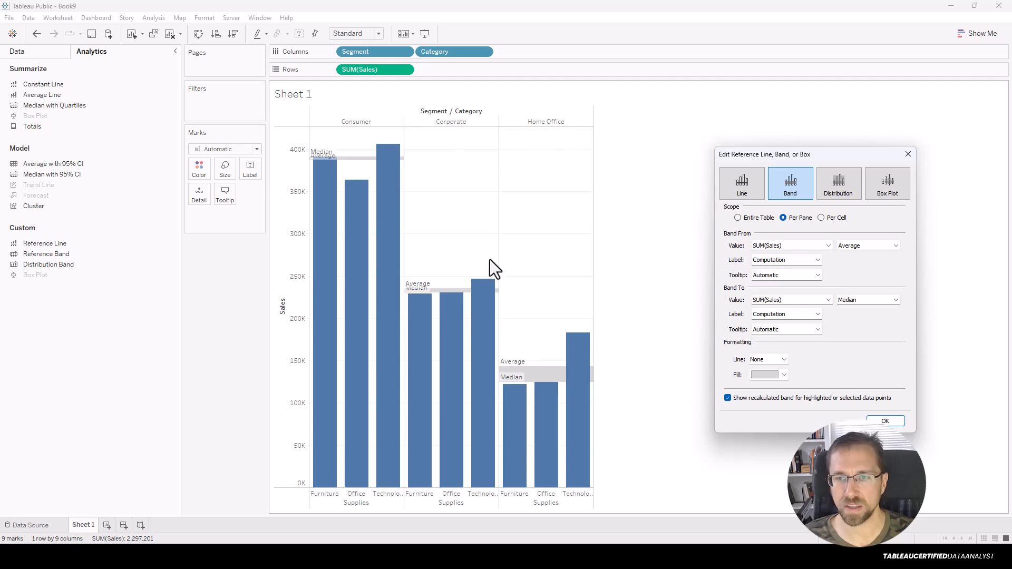
pyautogui.click(754, 218)
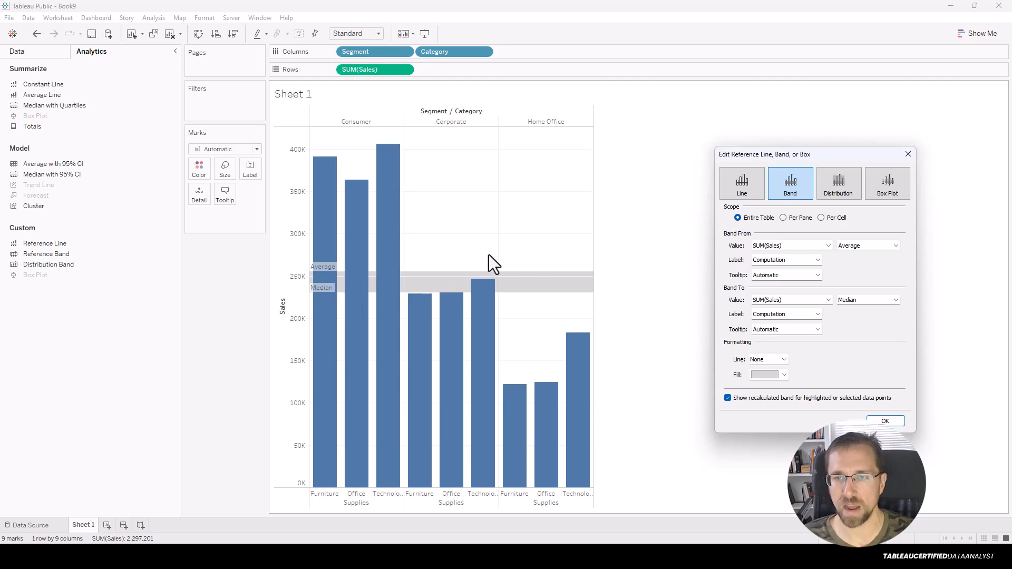
pyautogui.click(835, 217)
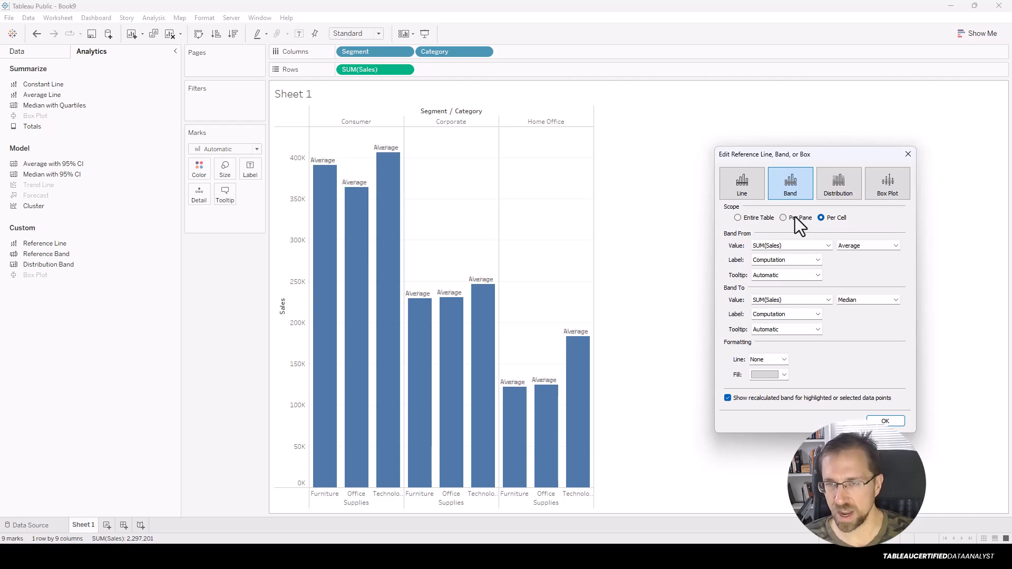
pyautogui.click(896, 245)
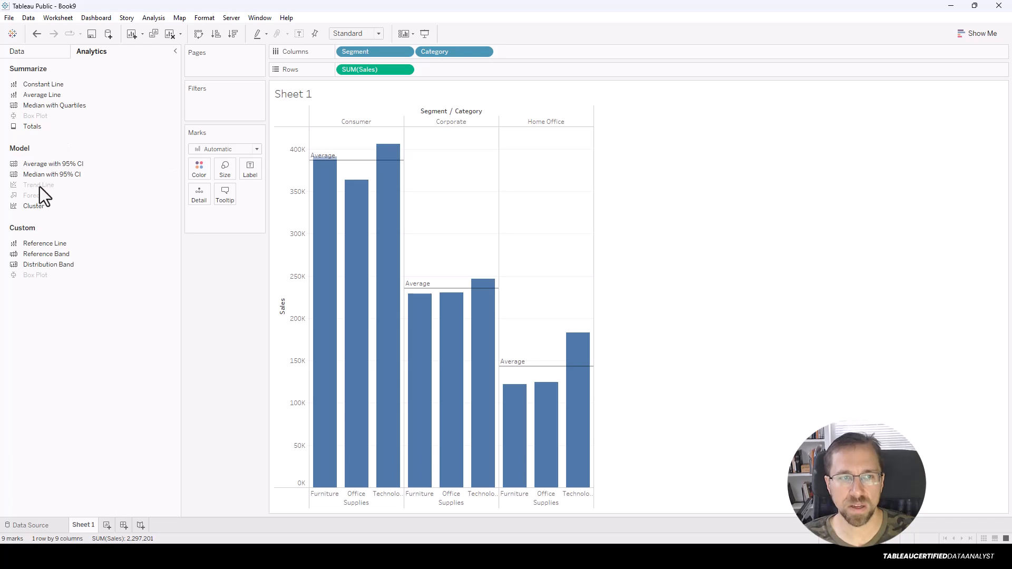
# On a new Sheet 2, plot Profit against Sales with 17 marks coloured by Sub-Category.
pyautogui.click(107, 526)
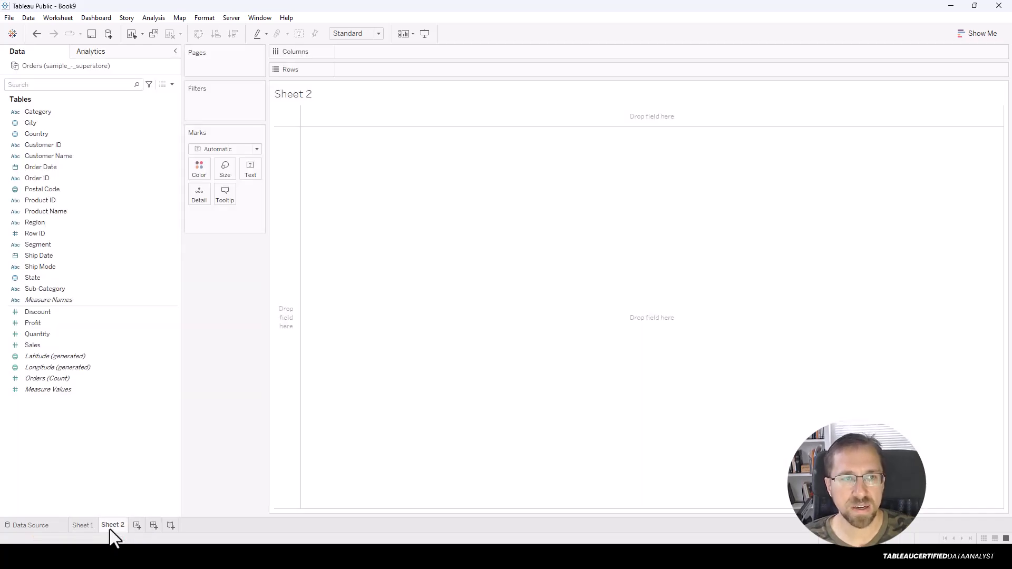
pyautogui.doubleClick(43, 345)
pyautogui.click(37, 323)
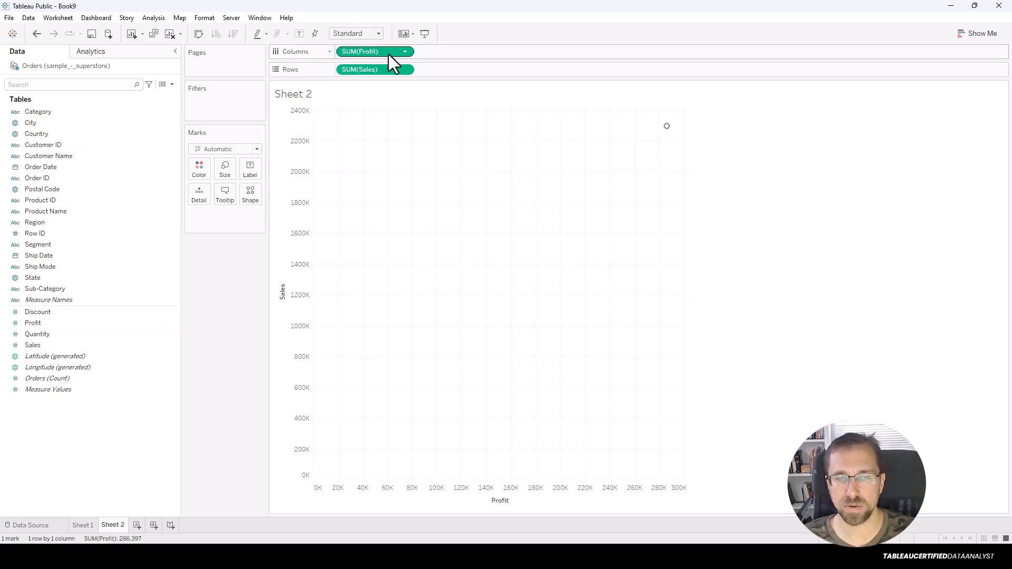
pyautogui.moveTo(668, 129)
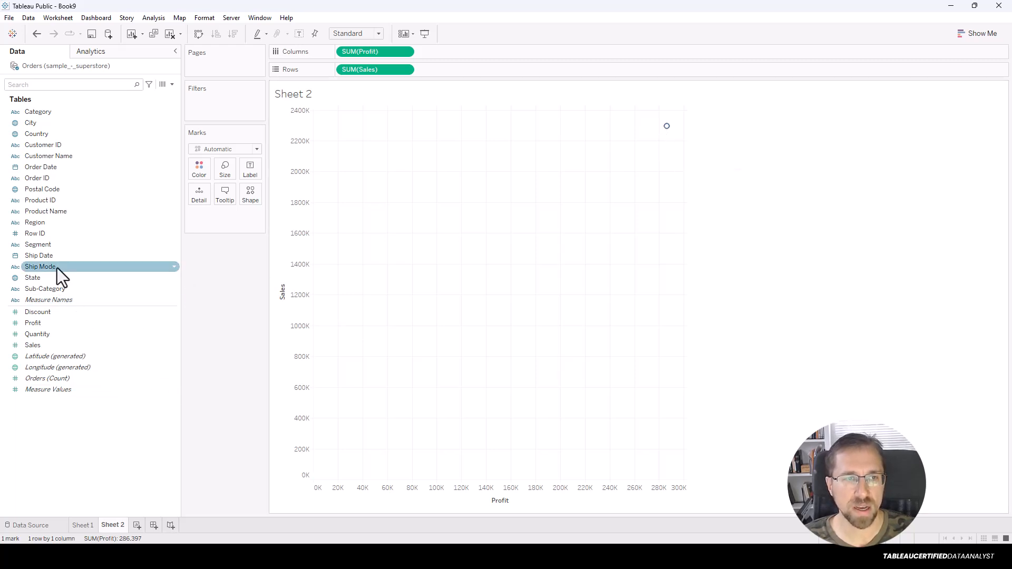
pyautogui.moveTo(61, 290); pyautogui.dragTo(484, 214)
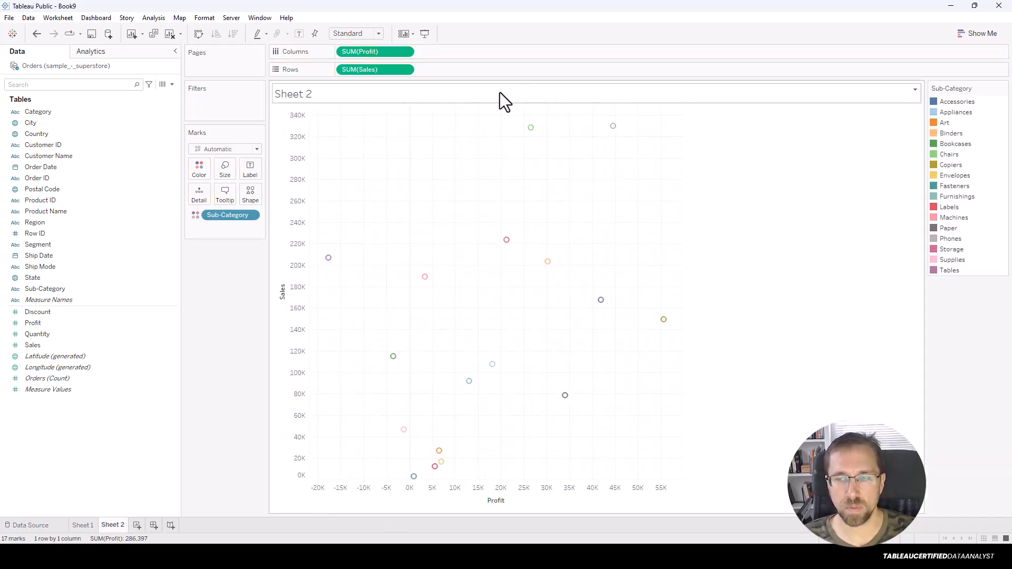
# Add a linear trend line (R-squared 0.177726) and swap axes so Sales runs horizontally and Profit vertically.
pyautogui.click(121, 52)
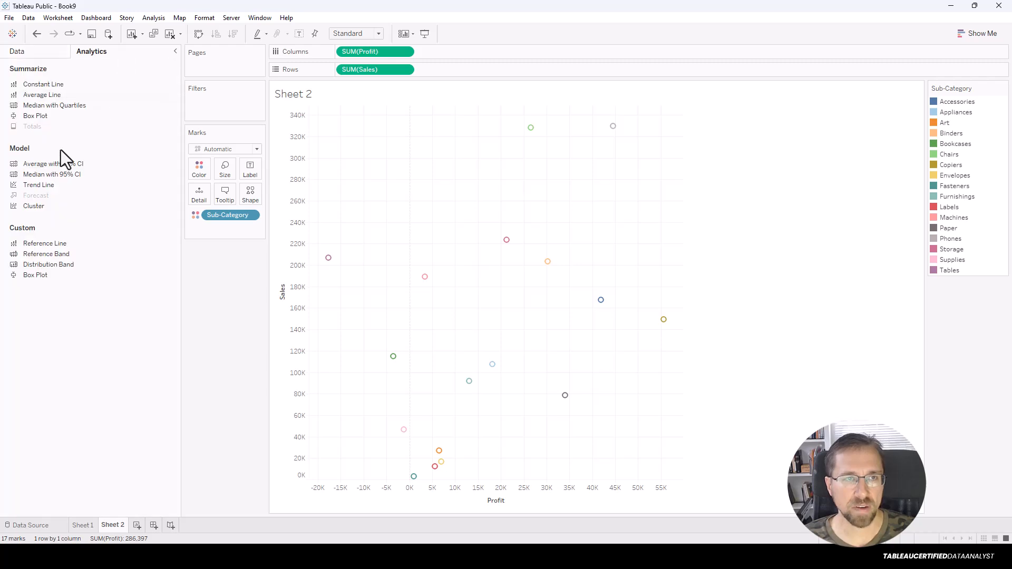
pyautogui.moveTo(40, 185); pyautogui.dragTo(371, 122)
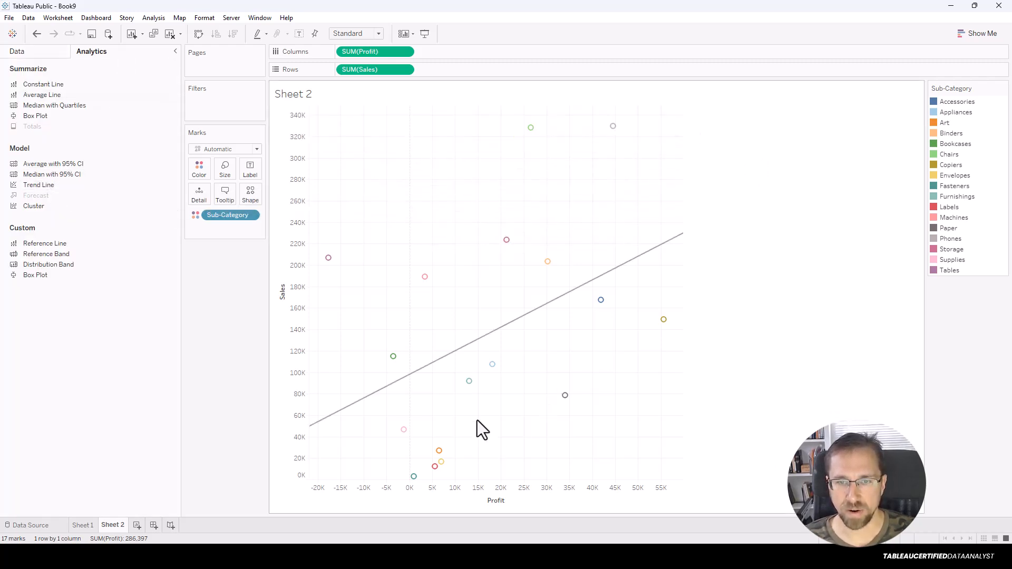
pyautogui.click(198, 33)
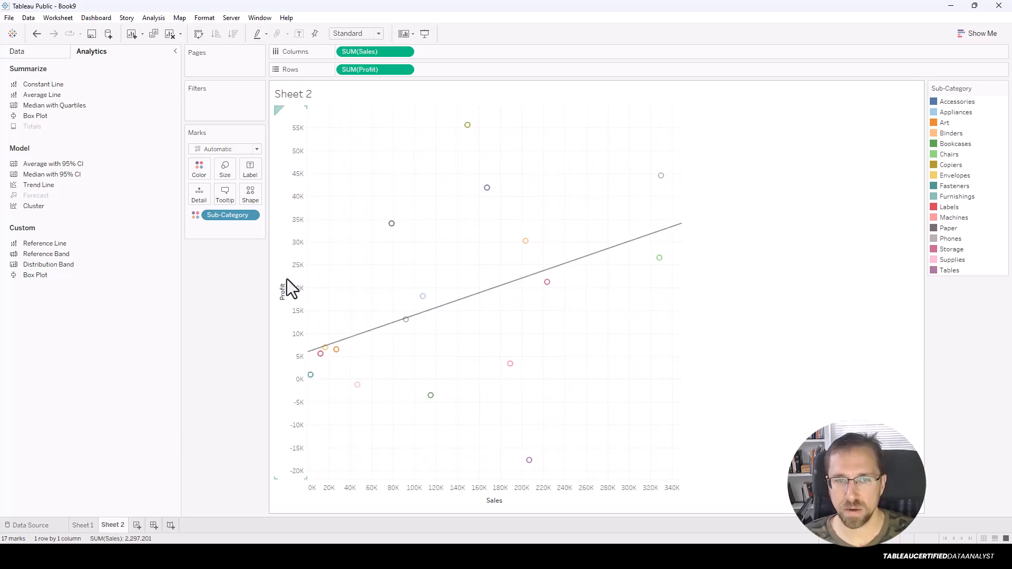
pyautogui.moveTo(475, 309)
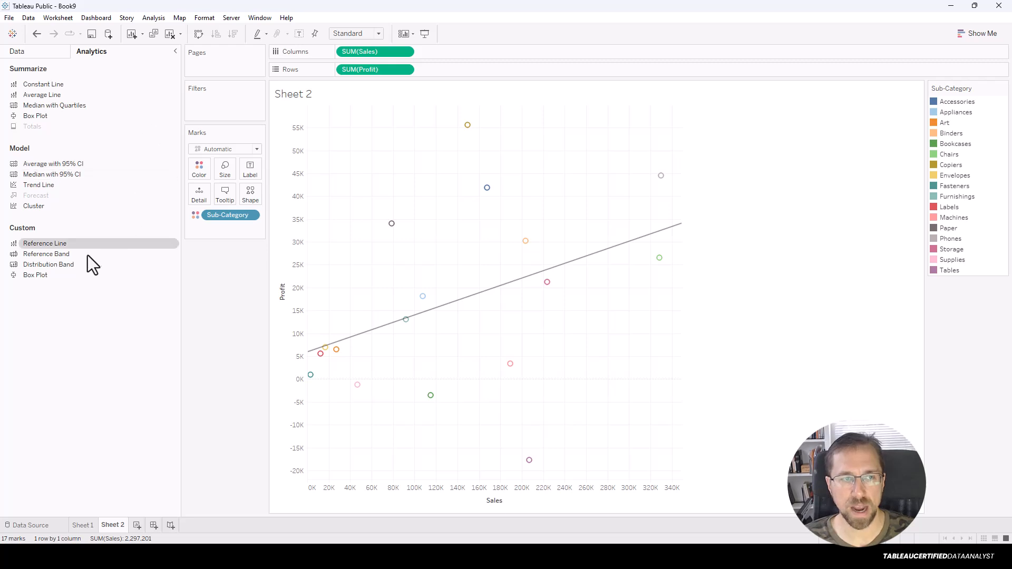
# Remove the linear trend line through its options, then drop a new trend line onto the plot.
pyautogui.rightClick(453, 306)
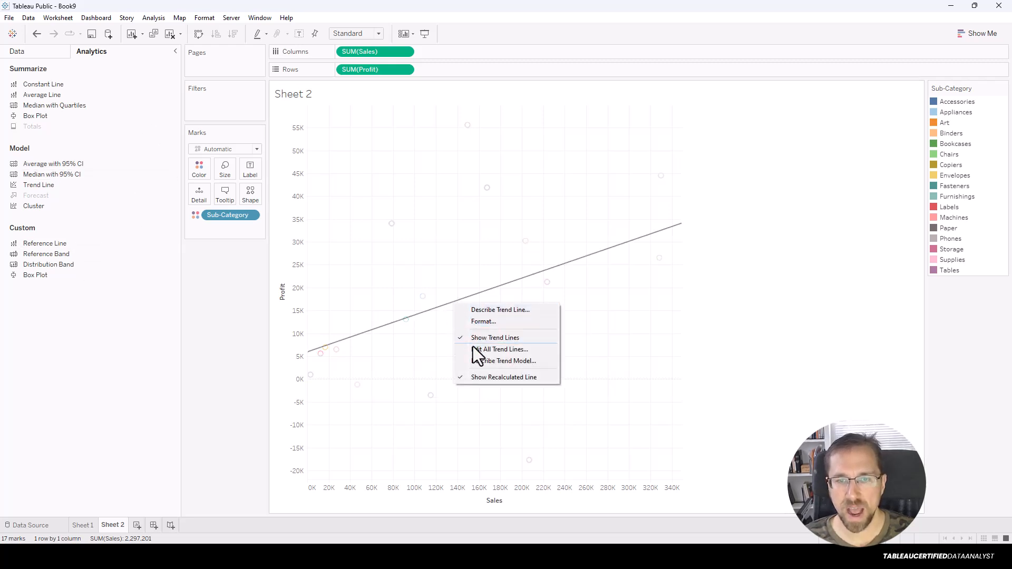
pyautogui.rightClick(503, 286)
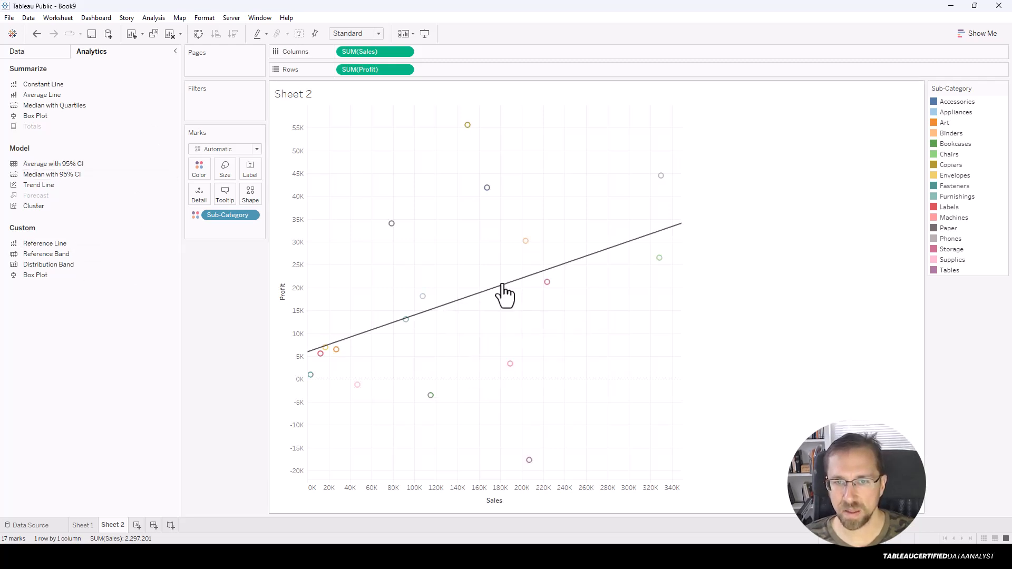
pyautogui.rightClick(502, 286)
pyautogui.click(502, 286)
pyautogui.rightClick(501, 283)
pyautogui.click(501, 284)
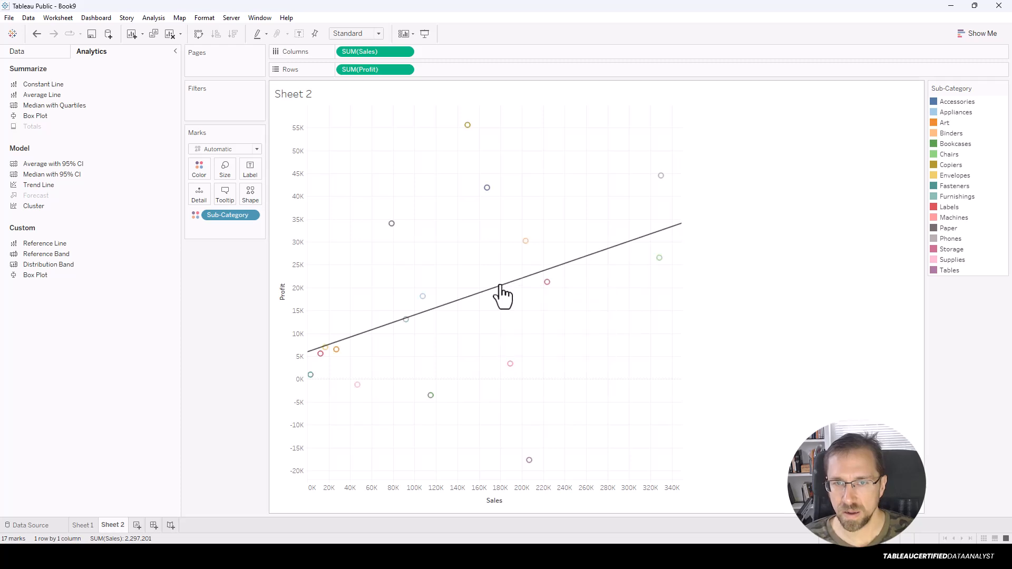
pyautogui.rightClick(488, 289)
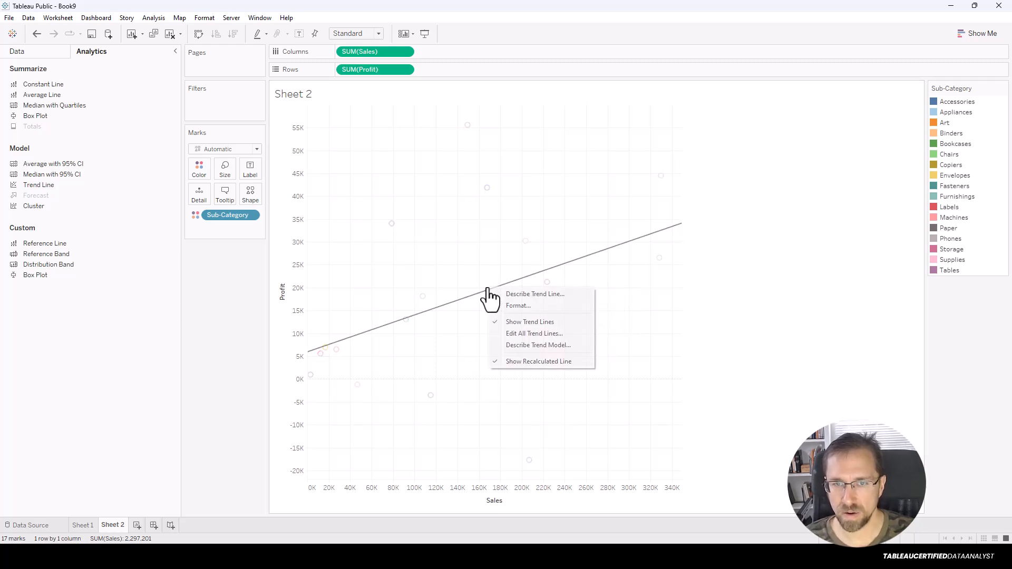
pyautogui.click(481, 299)
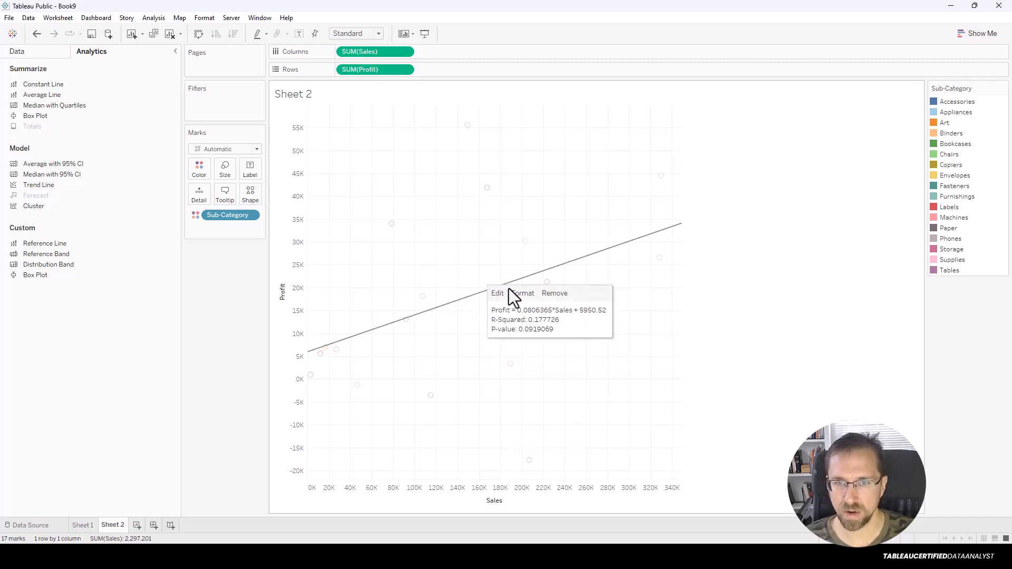
pyautogui.click(553, 293)
pyautogui.moveTo(46, 188); pyautogui.dragTo(429, 128)
pyautogui.hotkey('ctrl', 'z')
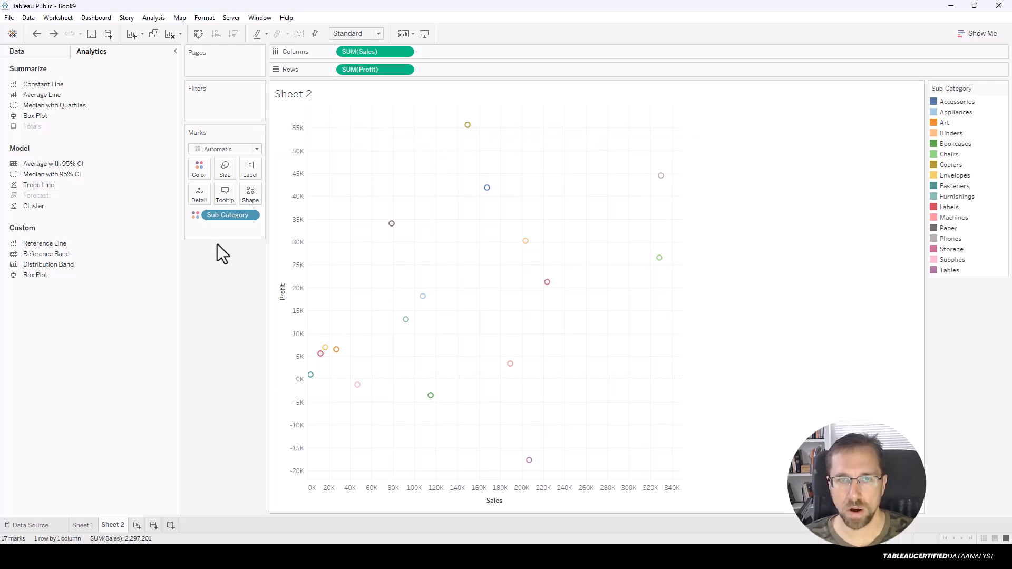
pyautogui.moveTo(54, 183); pyautogui.dragTo(473, 111)
pyautogui.hotkey('ctrl', 'z')
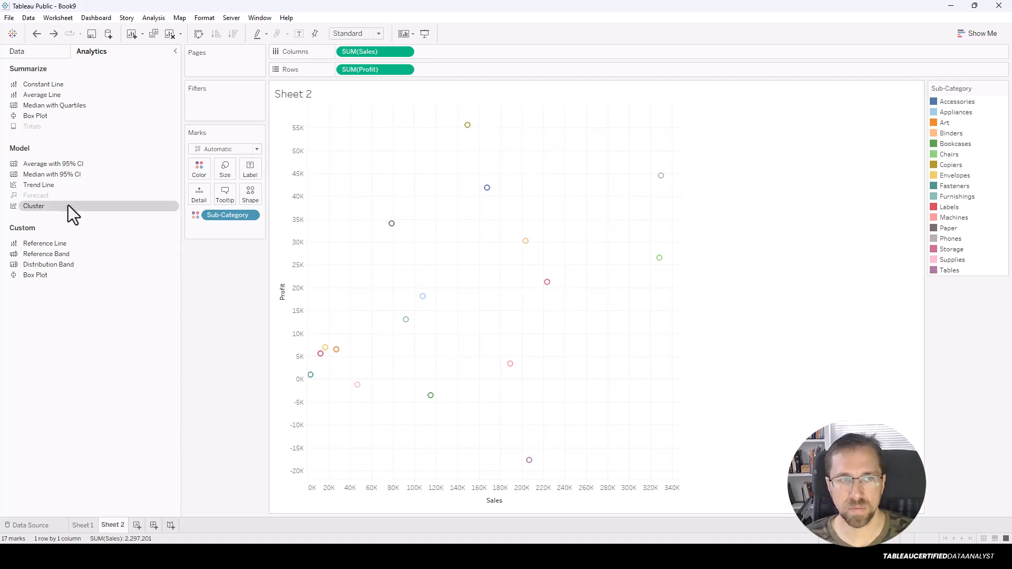
pyautogui.moveTo(83, 186); pyautogui.dragTo(535, 128)
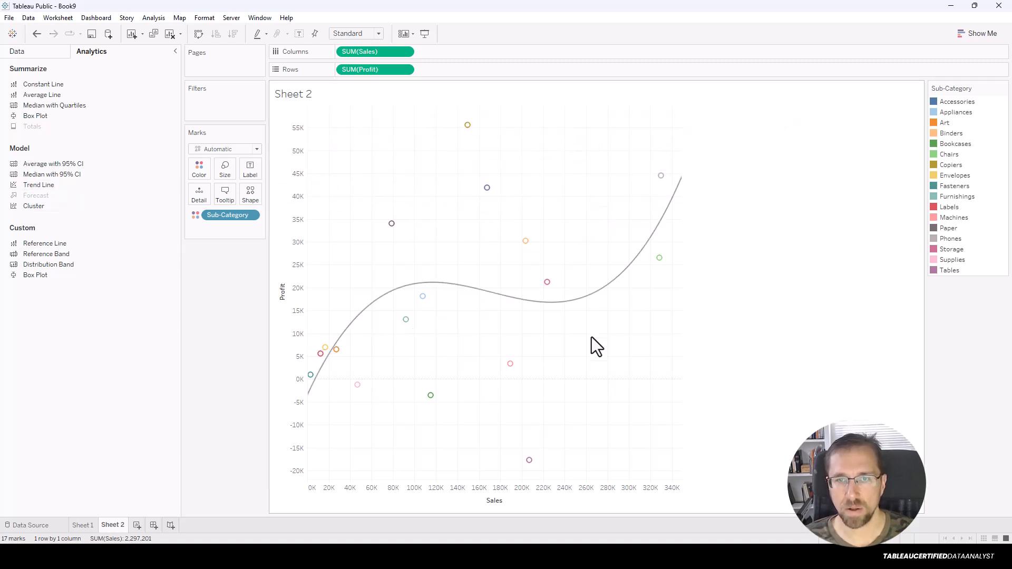
pyautogui.moveTo(580, 308)
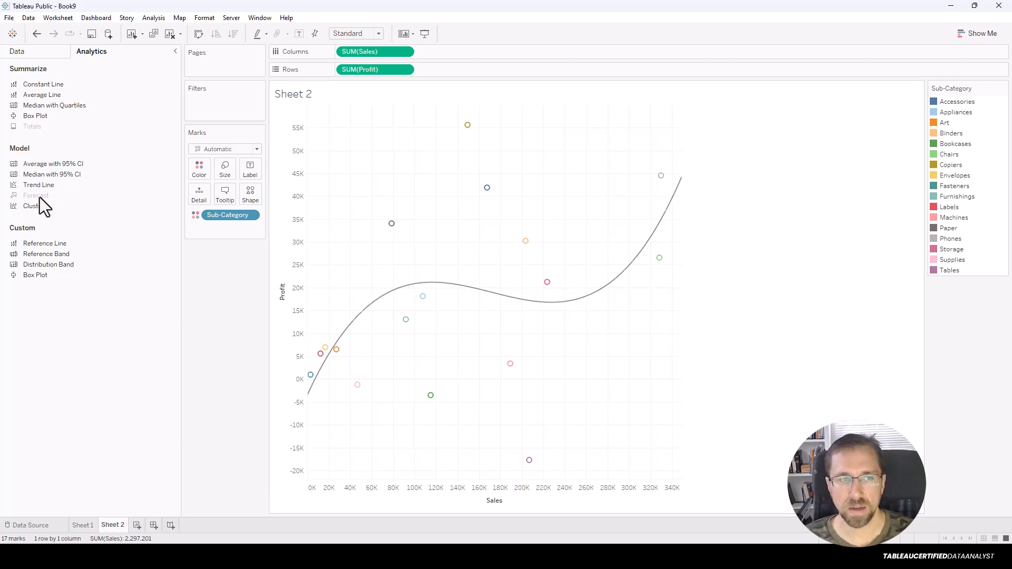
pyautogui.hotkey('ctrl', 'z')
pyautogui.moveTo(44, 186); pyautogui.dragTo(567, 133)
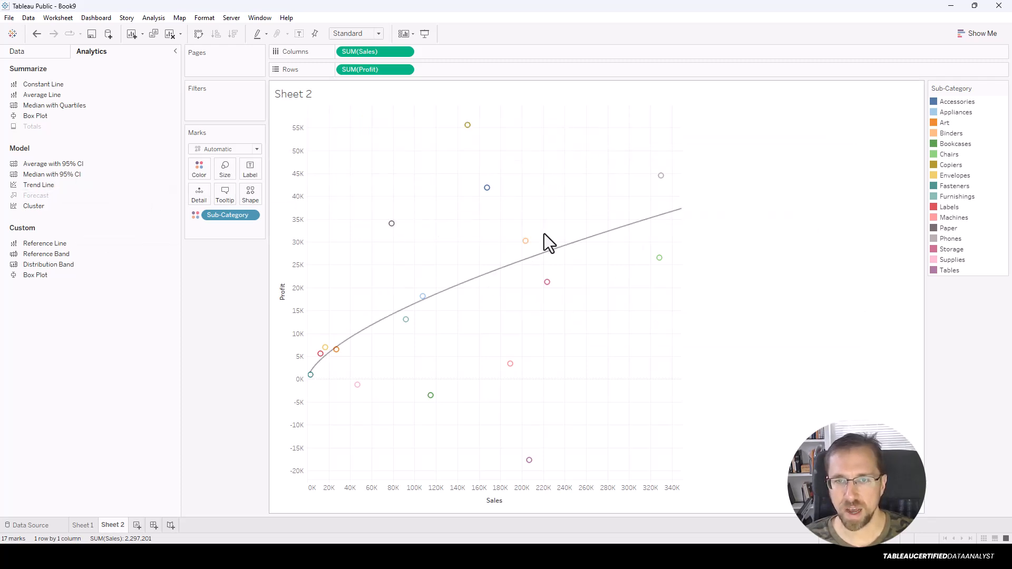
pyautogui.moveTo(506, 284)
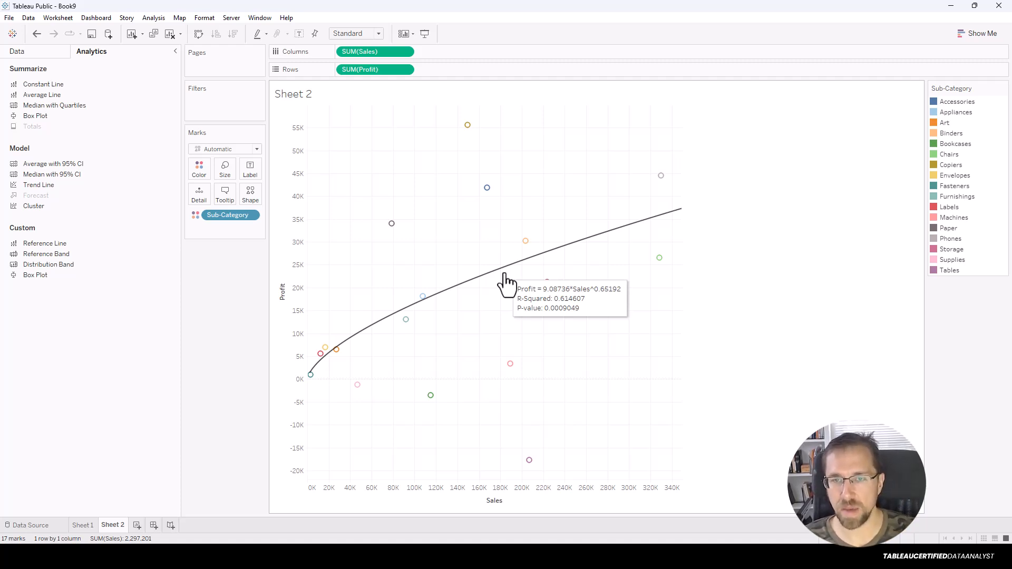
pyautogui.hotkey('ctrl', 'z')
pyautogui.moveTo(43, 186)
pyautogui.mouseDown()
pyautogui.moveTo(427, 199)
pyautogui.moveTo(361, 126)
pyautogui.mouseUp()
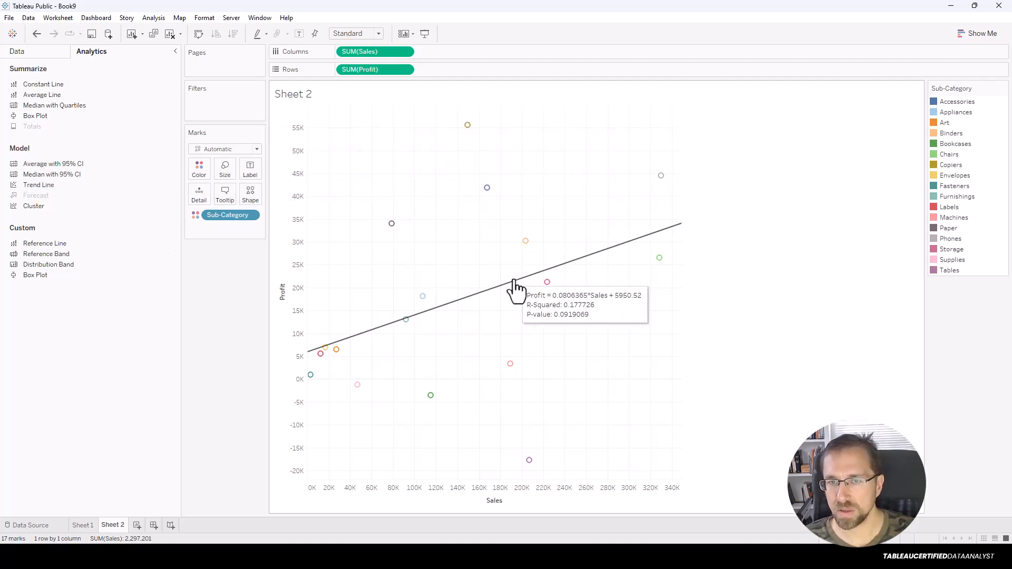
pyautogui.hotkey('ctrl', 'z')
pyautogui.moveTo(61, 186)
pyautogui.mouseDown()
pyautogui.moveTo(545, 116)
pyautogui.moveTo(578, 130)
pyautogui.moveTo(520, 134)
pyautogui.moveTo(599, 135)
pyautogui.moveTo(574, 131)
pyautogui.mouseUp()
pyautogui.moveTo(531, 270)
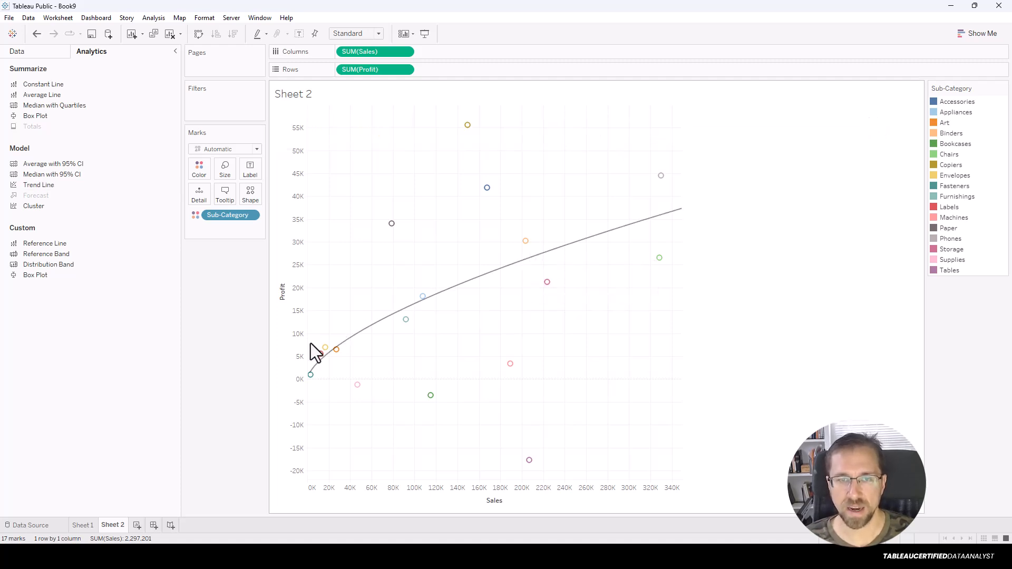
pyautogui.hotkey('ctrl', 'z')
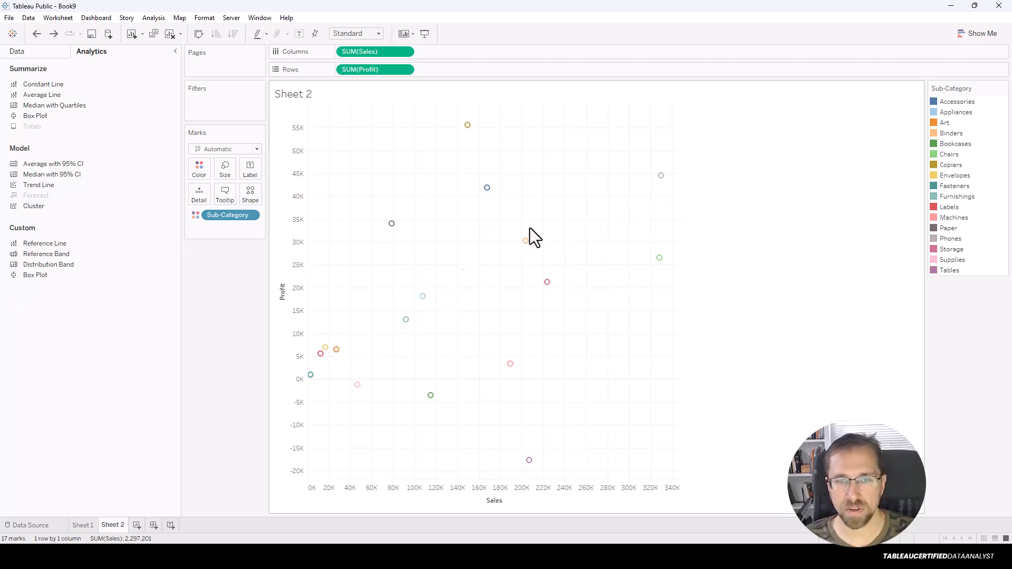
# Undo a trial trend line and add a table-wide 60%–80% distribution band for Profit and Sales.
pyautogui.moveTo(51, 188)
pyautogui.mouseDown()
pyautogui.moveTo(268, 241)
pyautogui.moveTo(382, 118)
pyautogui.moveTo(374, 128)
pyautogui.mouseUp()
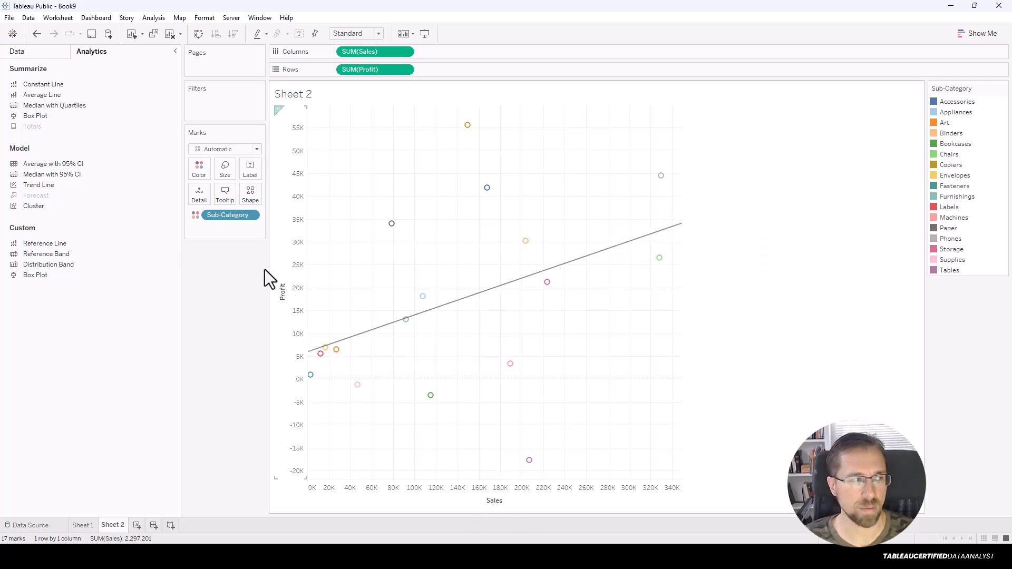
pyautogui.hotkey('ctrl', 'z')
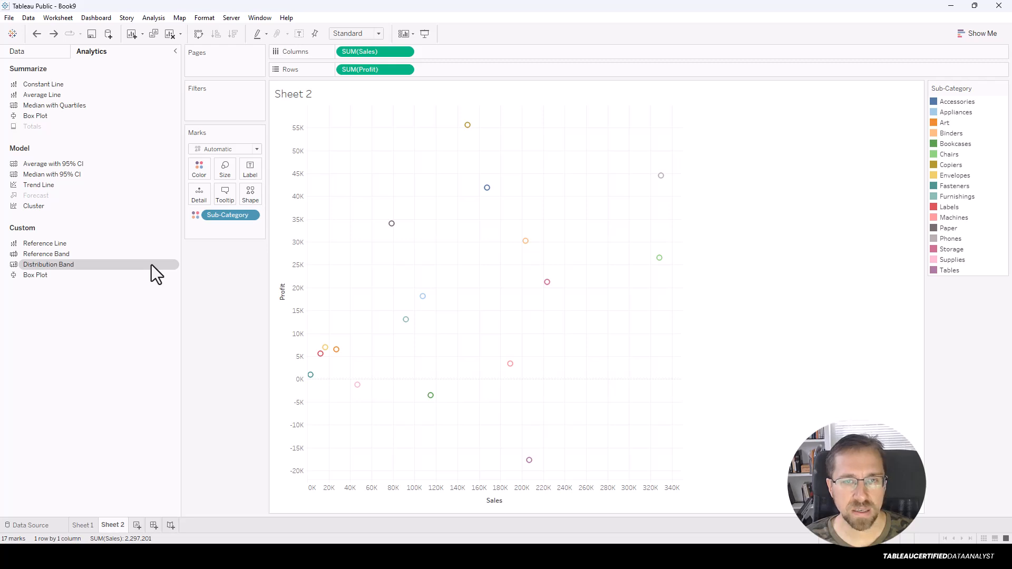
pyautogui.moveTo(151, 266); pyautogui.dragTo(378, 129)
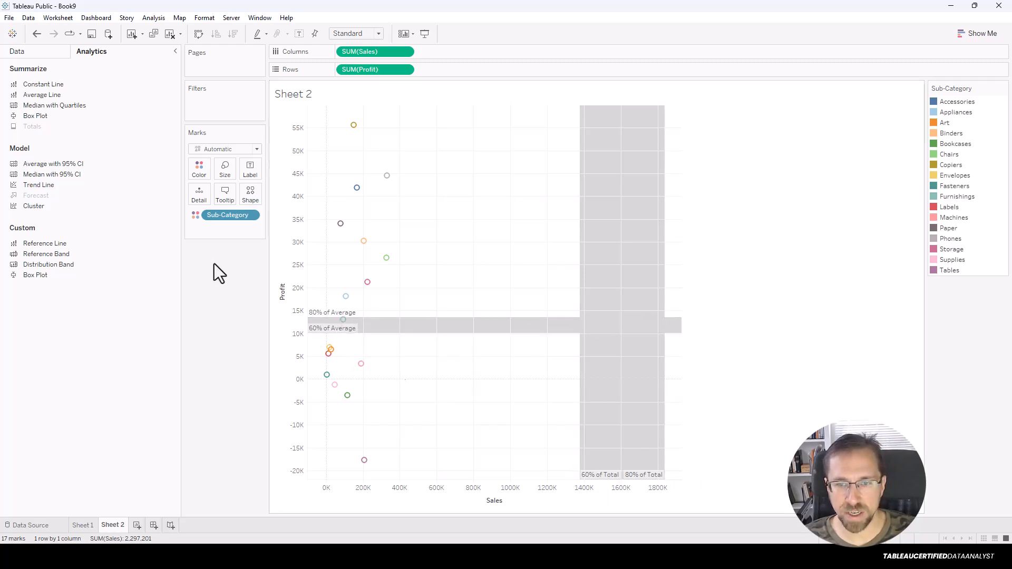
# Drop an Average Line on Table, placing the Profit average at 16,847 above the band.
pyautogui.moveTo(52, 93); pyautogui.dragTo(369, 138)
pyautogui.moveTo(373, 305)
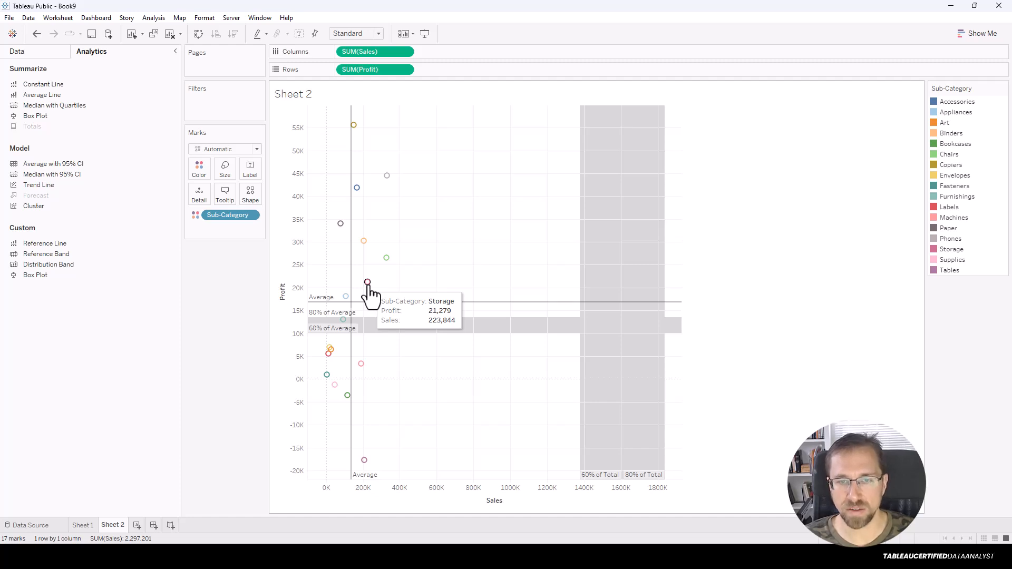
pyautogui.moveTo(387, 259)
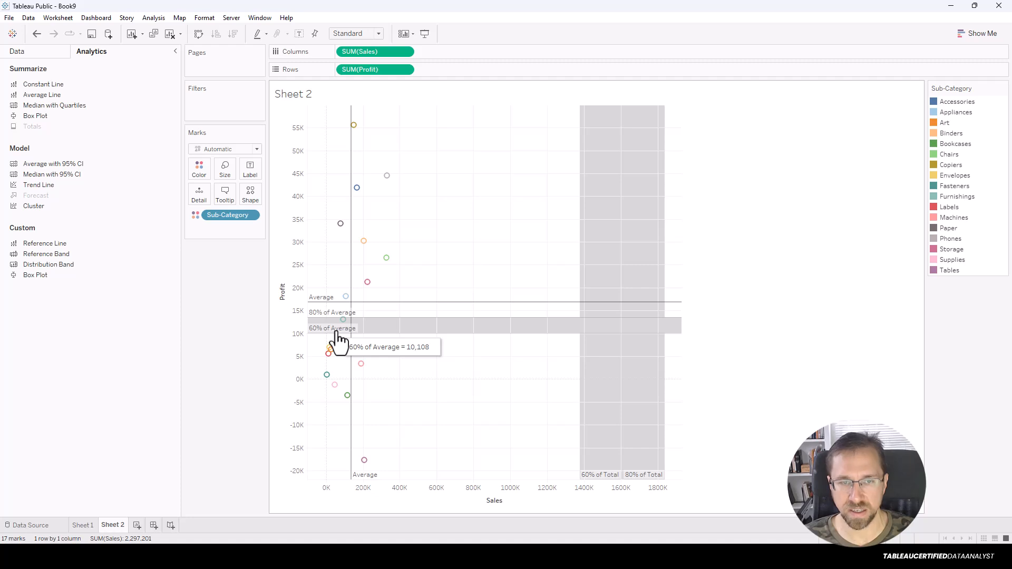
# Edit the Profit distribution band's percentages from 60,80 to 80,110 and apply.
pyautogui.rightClick(416, 329)
pyautogui.click(443, 332)
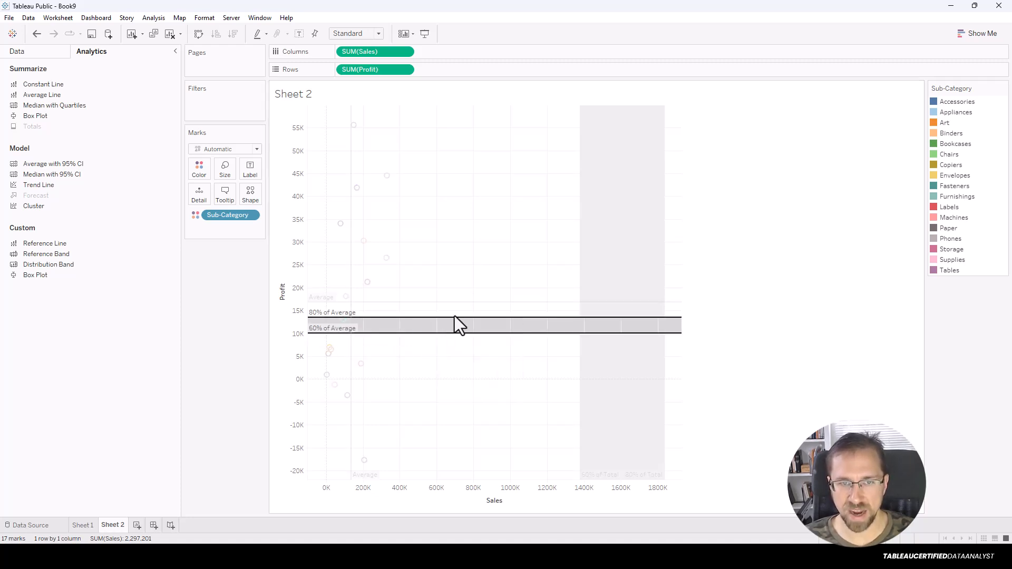
pyautogui.click(503, 227)
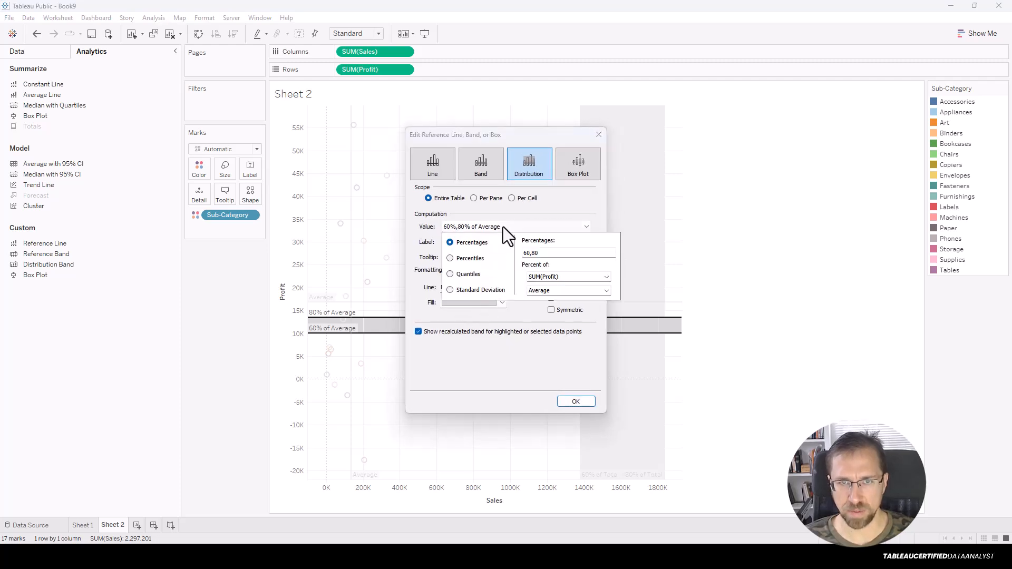
pyautogui.click(544, 253)
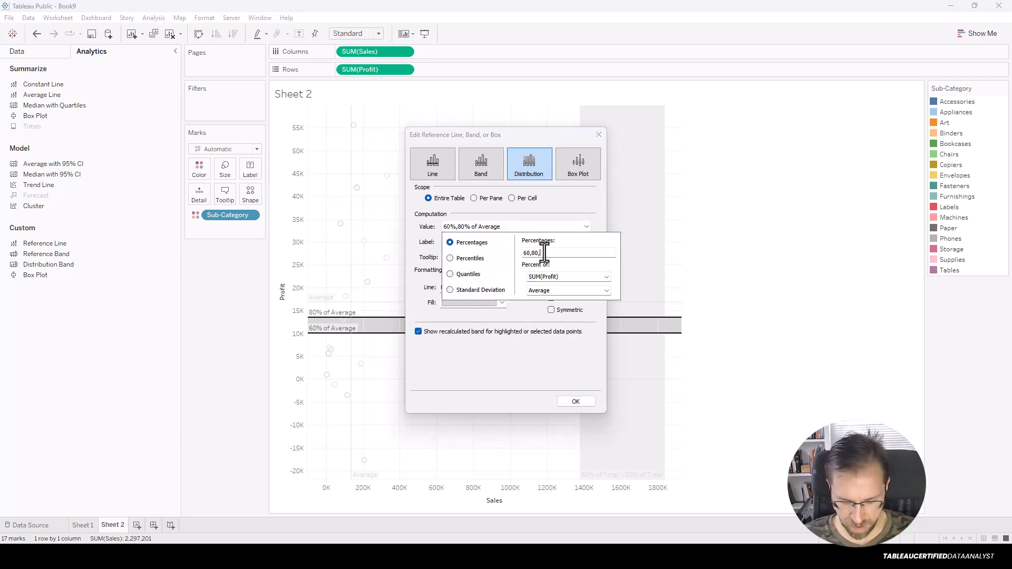
pyautogui.write(',110')
pyautogui.press('Left')
pyautogui.press('Left')
pyautogui.press('Left')
pyautogui.press('Left')
pyautogui.press('Left')
pyautogui.press('Left')
pyautogui.press('BackSpace')
pyautogui.press('BackSpace')
pyautogui.press('BackSpace')
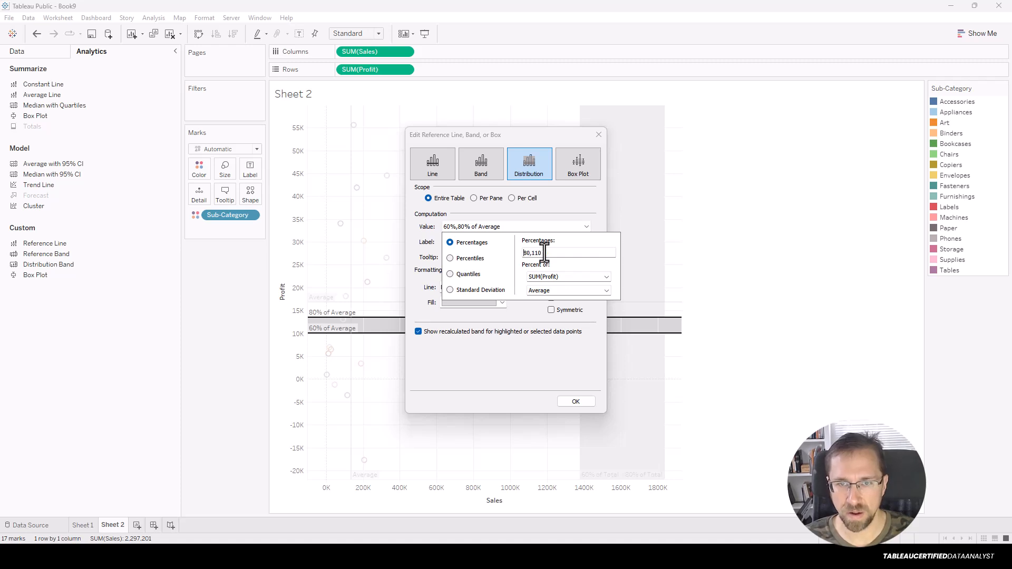
pyautogui.click(570, 405)
pyautogui.click(570, 404)
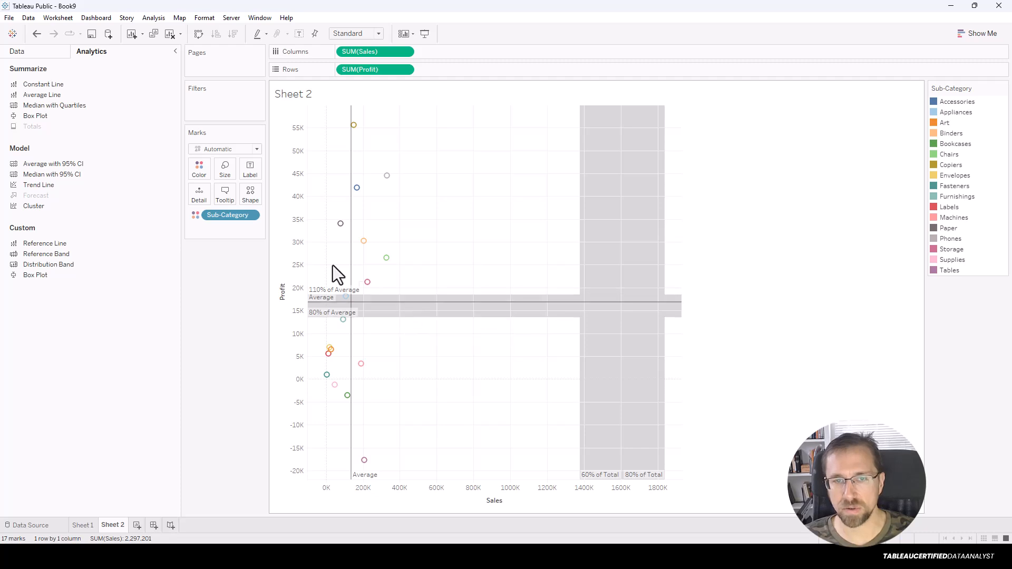
# Reopen the band's edit dialog to check it, close it unchanged, and deselect the band.
pyautogui.rightClick(381, 321)
pyautogui.click(405, 325)
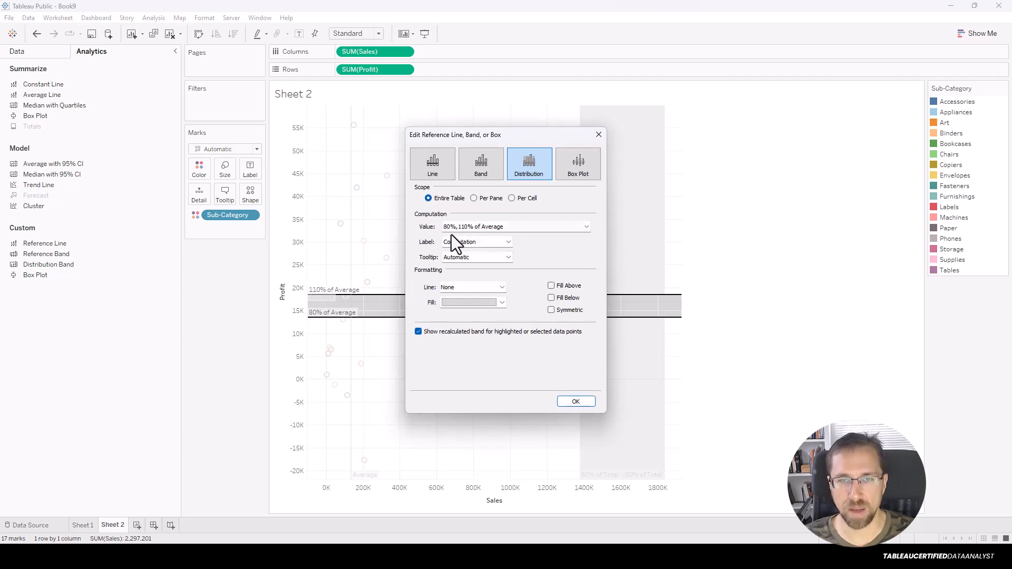
pyautogui.click(603, 140)
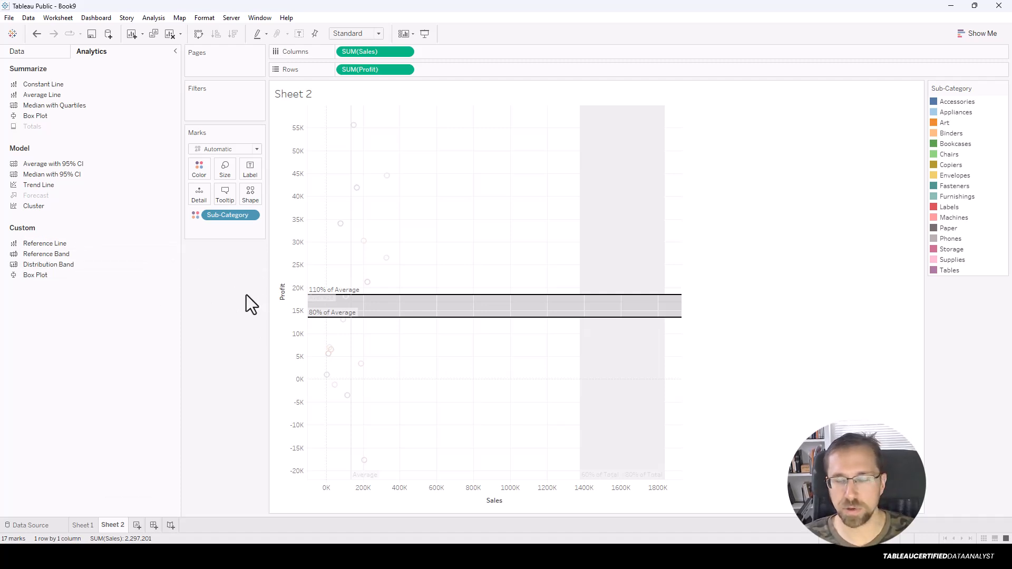
pyautogui.click(694, 423)
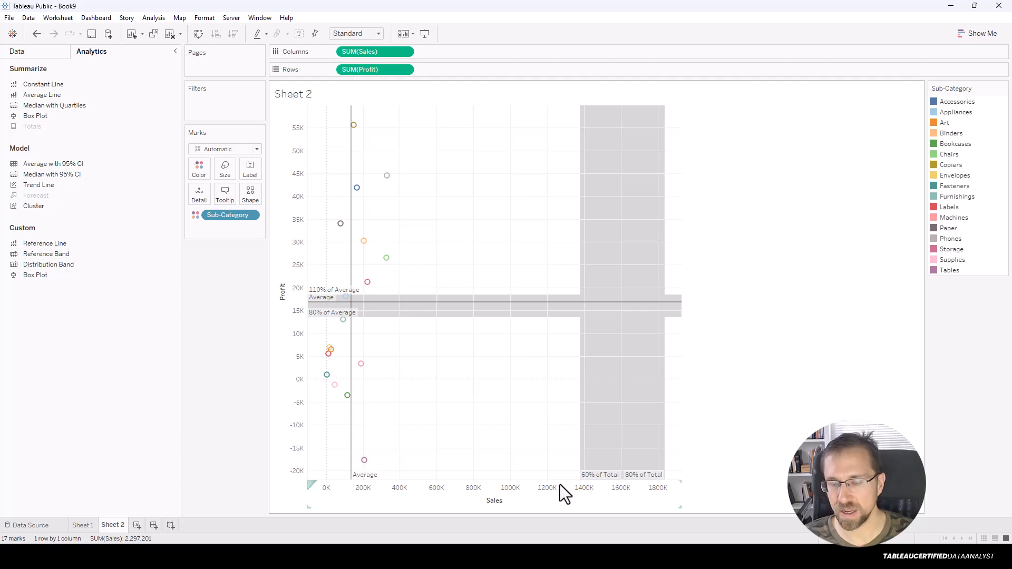
pyautogui.hotkey('alt', 'Tab')
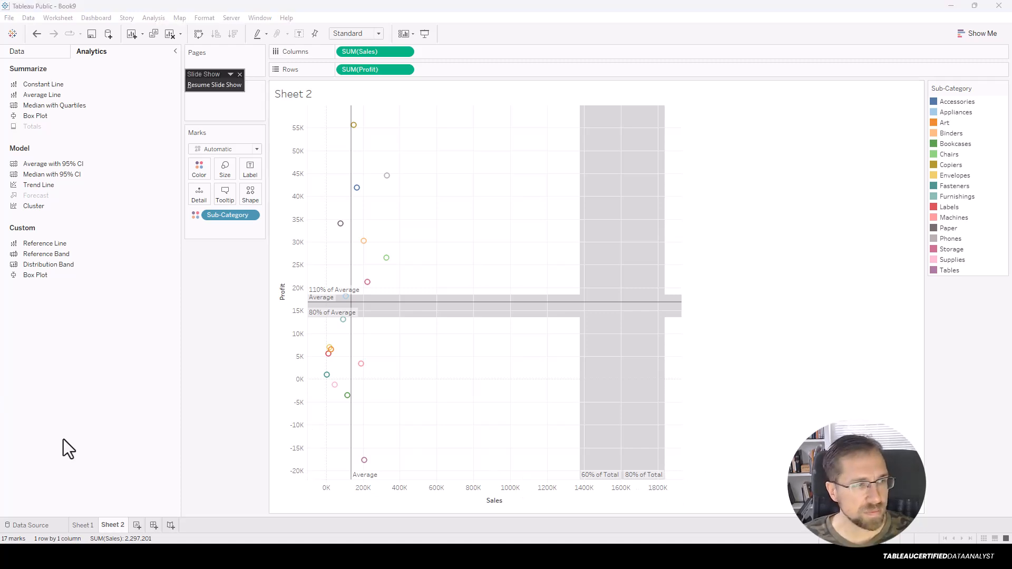
# On a new Sheet 3, put Sales on Rows and Order Date on Columns.
pyautogui.click(136, 526)
pyautogui.click(136, 525)
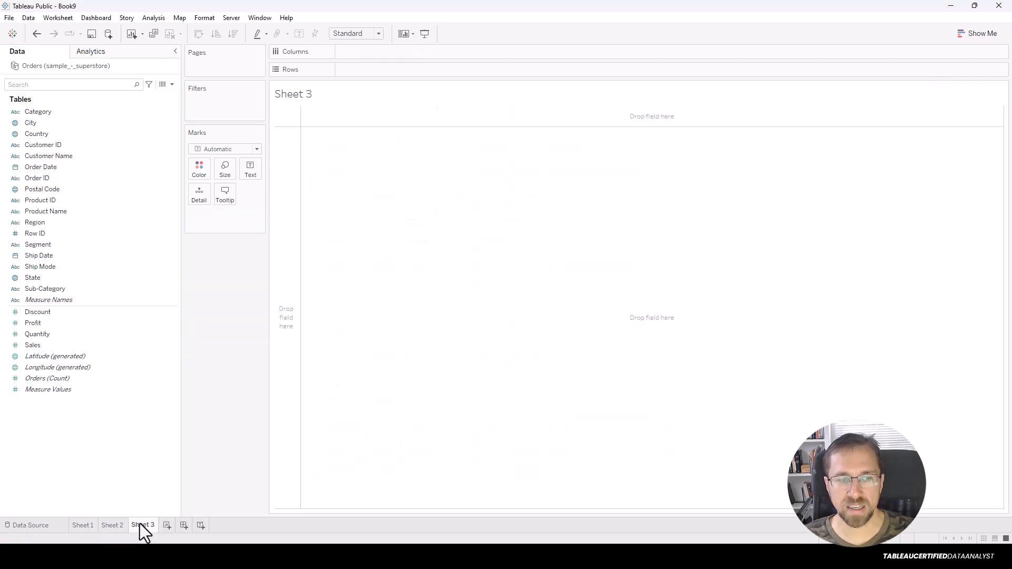
pyautogui.moveTo(61, 345); pyautogui.dragTo(362, 364)
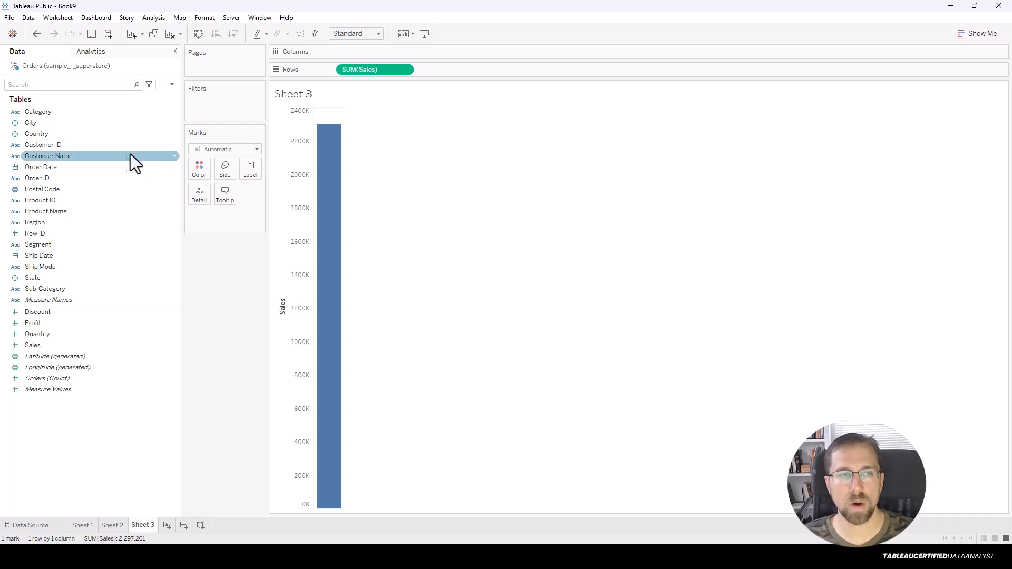
pyautogui.moveTo(112, 166); pyautogui.dragTo(542, 195)
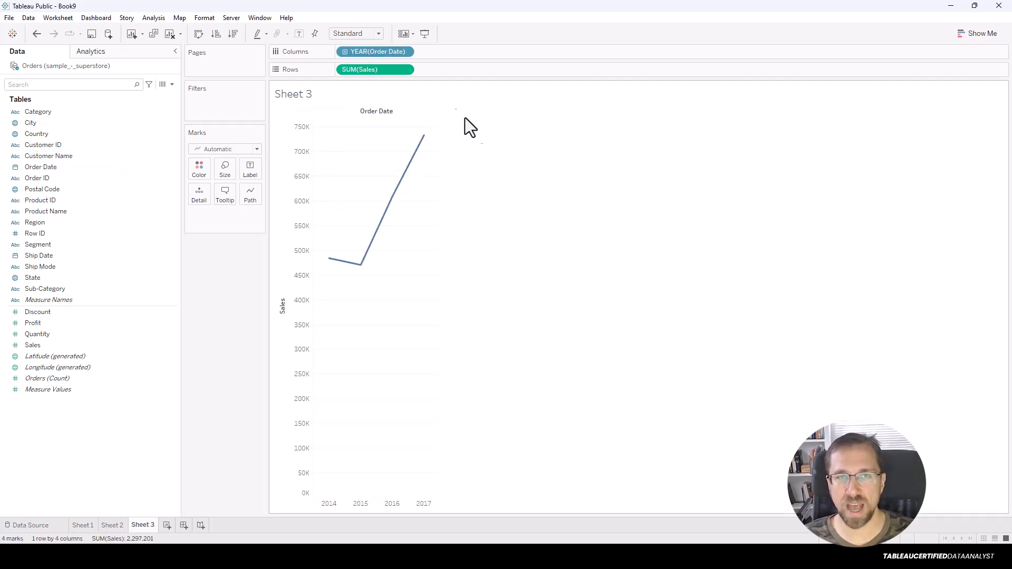
# Switch Order Date to continuous Month and add a Forecast from the Analytics pane.
pyautogui.click(407, 52)
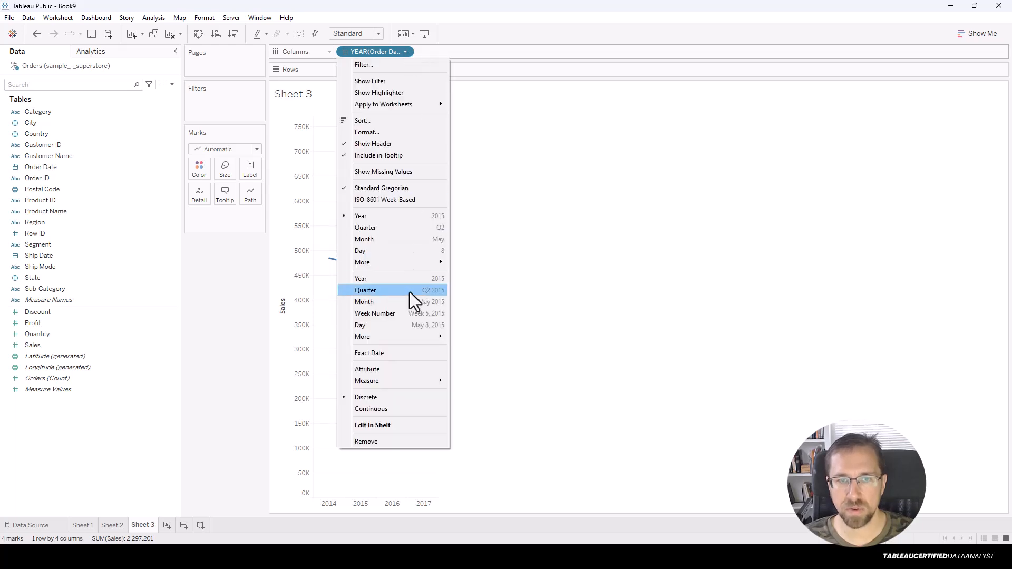
pyautogui.click(703, 468)
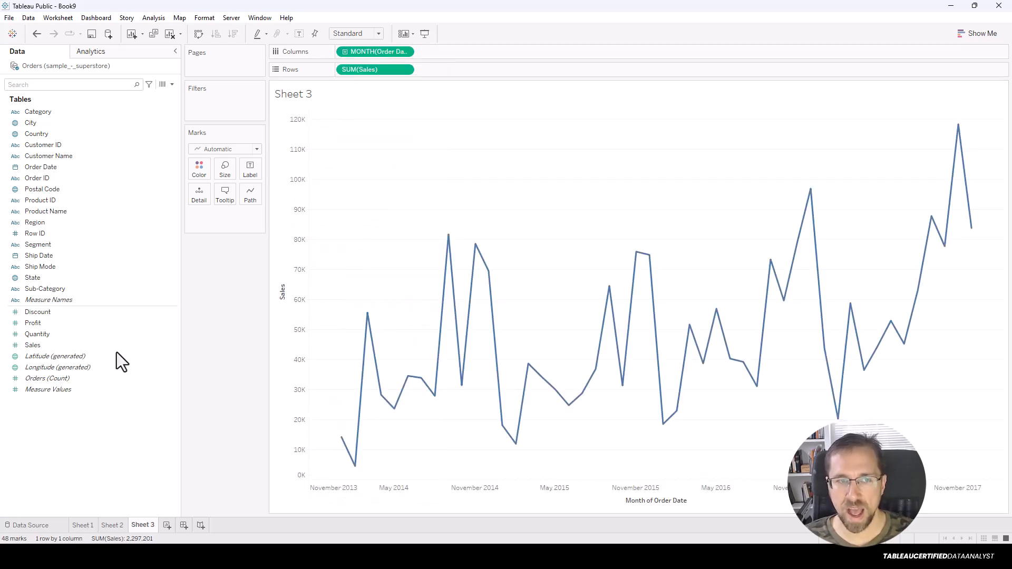
pyautogui.click(99, 49)
pyautogui.moveTo(40, 197); pyautogui.dragTo(375, 122)
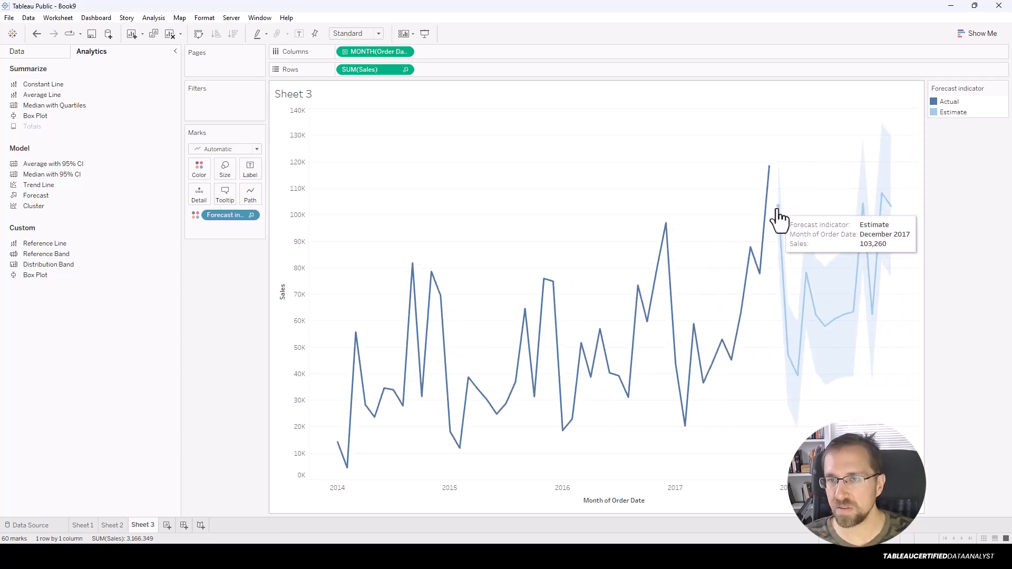
# Inspect the forecast estimates (103,260 for December 2017, 47,233 for January 2018) and restore the Data pane.
pyautogui.moveTo(765, 181)
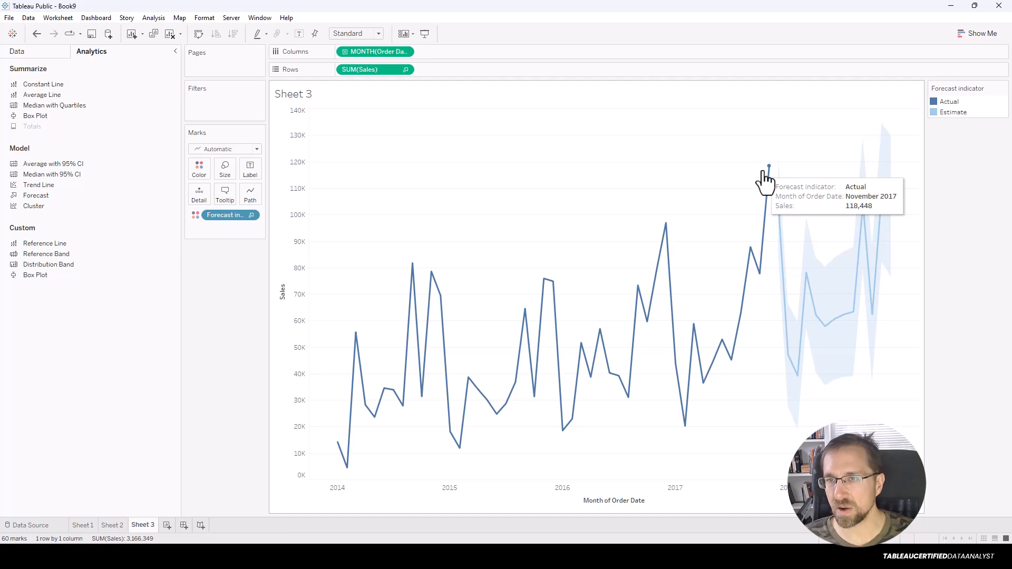
pyautogui.moveTo(783, 215)
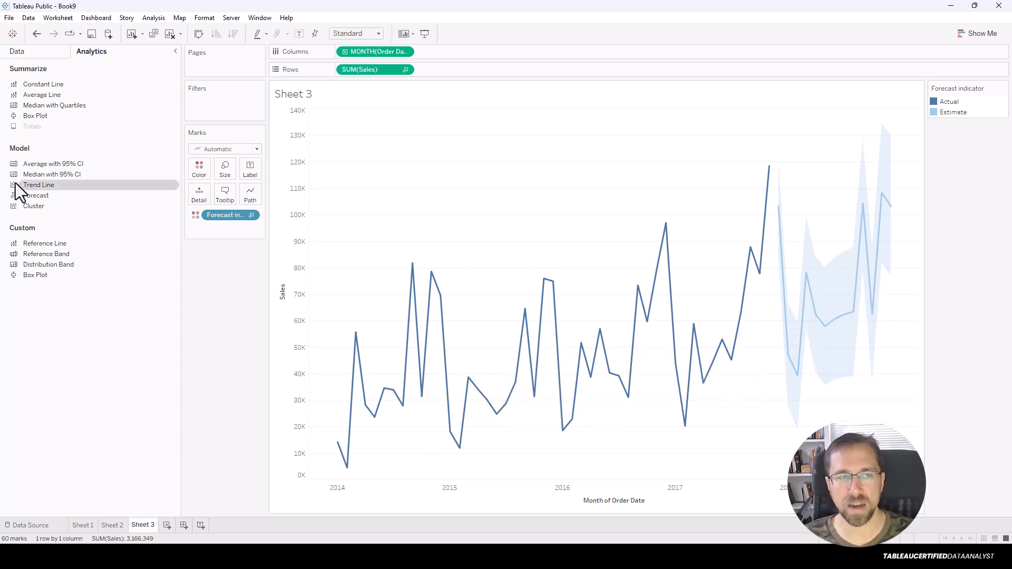
pyautogui.click(33, 52)
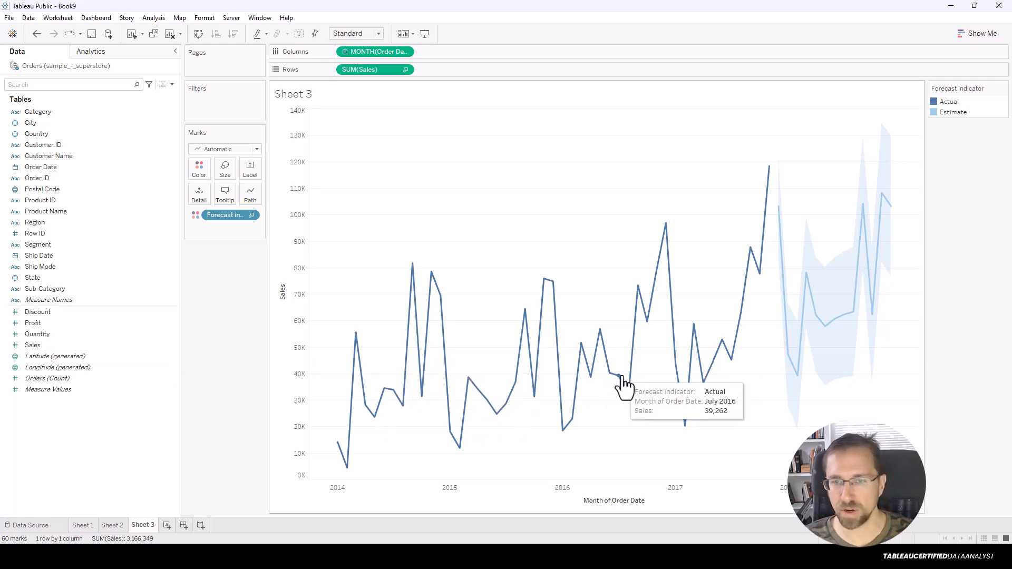
pyautogui.moveTo(669, 236)
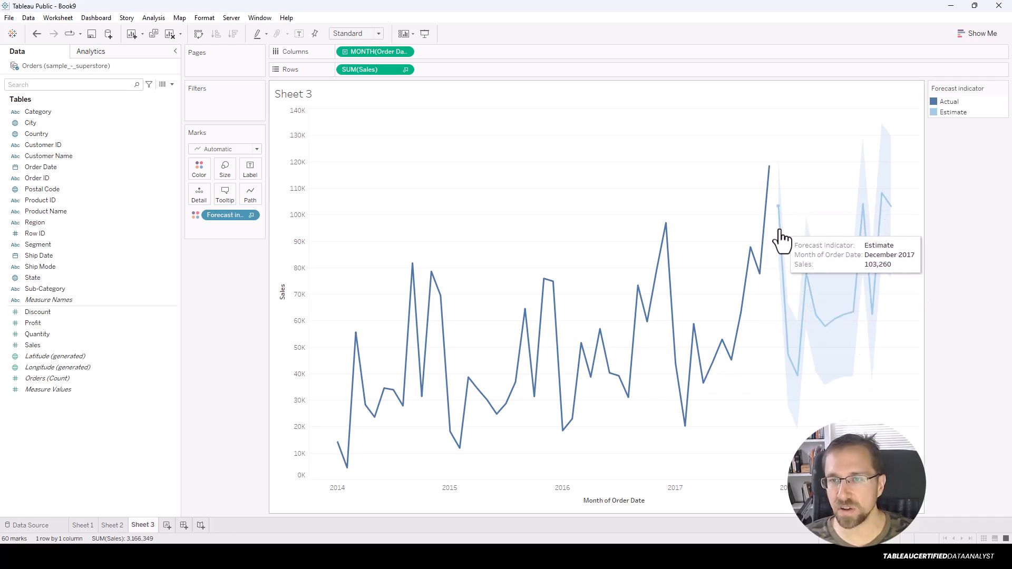
# Open Forecast Options from the December 2017 estimate point and move the dialog aside.
pyautogui.rightClick(778, 208)
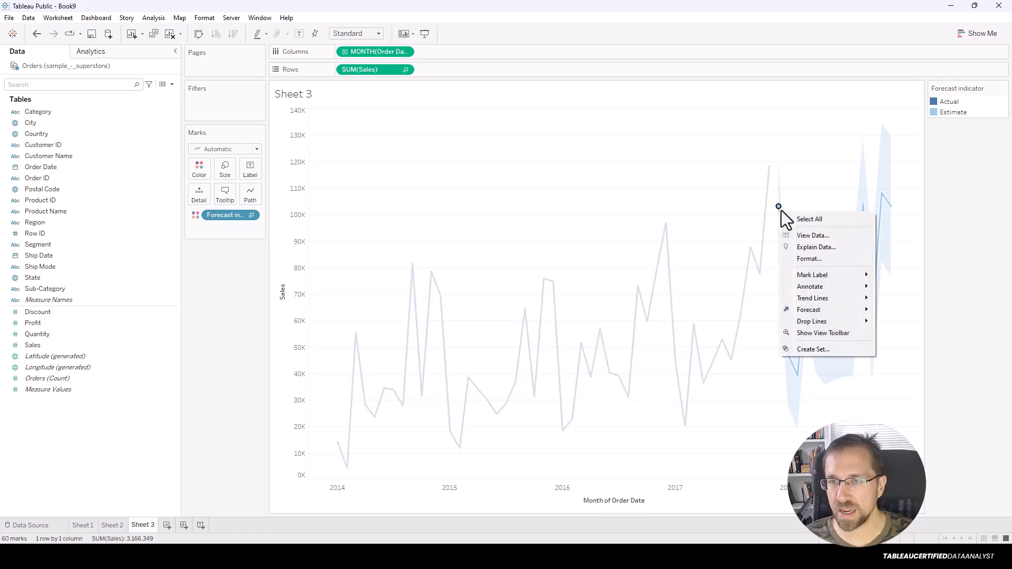
pyautogui.moveTo(822, 310)
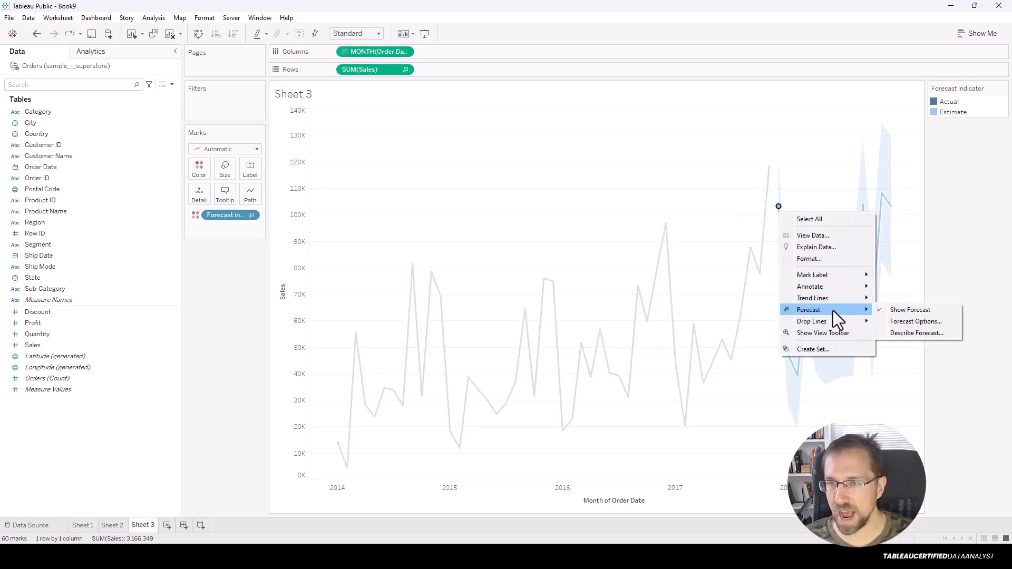
pyautogui.click(901, 322)
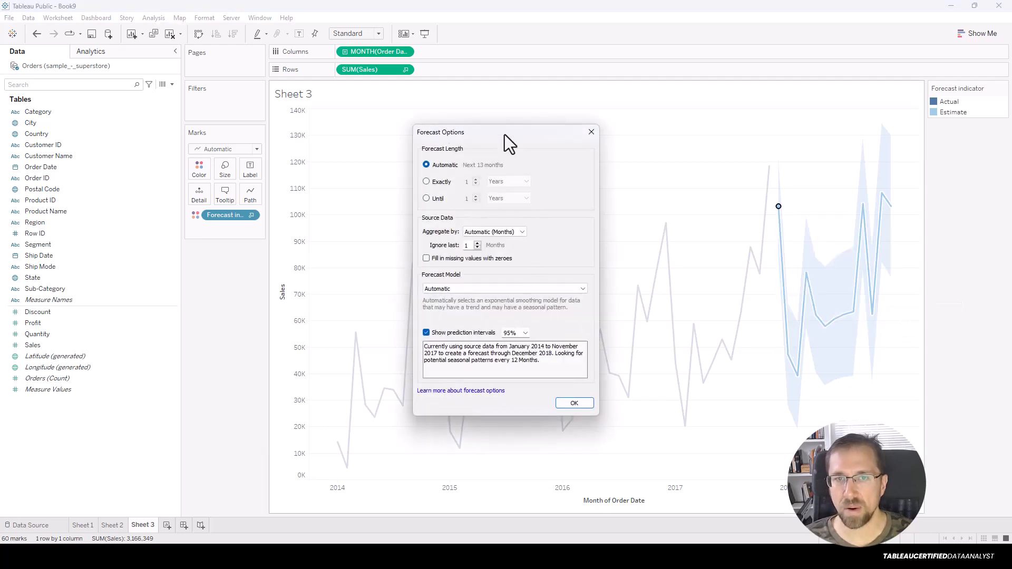
pyautogui.moveTo(502, 131); pyautogui.dragTo(407, 121)
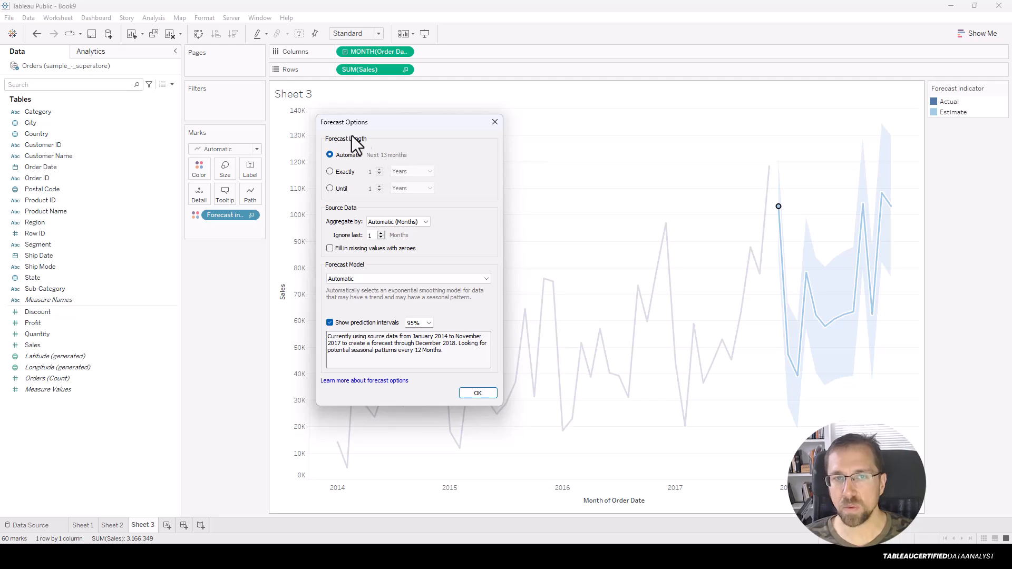
# Set Forecast Length to Exactly in months, stepping the spinner through 2 and 4 to 3 months.
pyautogui.click(330, 172)
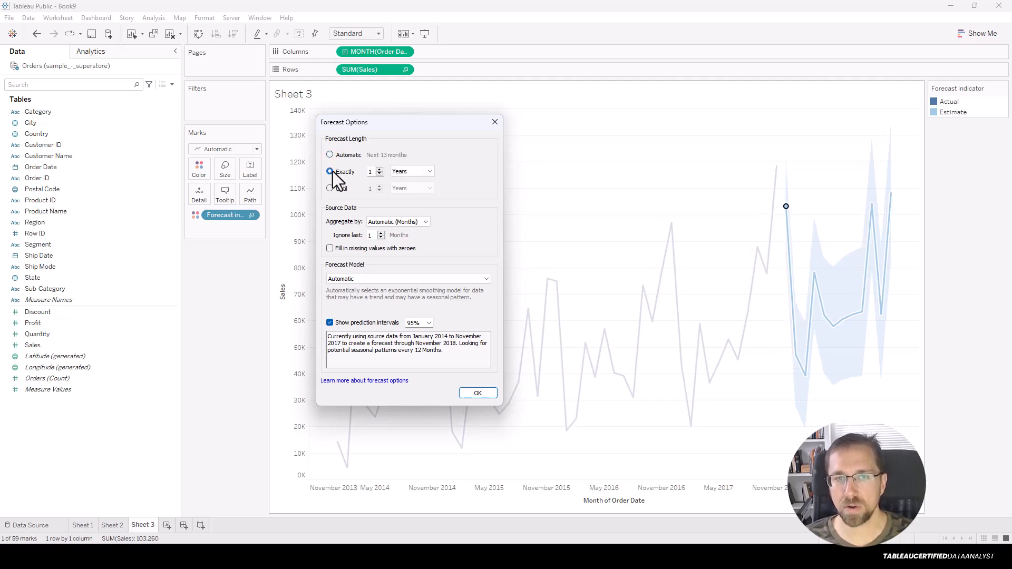
pyautogui.click(419, 173)
pyautogui.click(406, 197)
pyautogui.click(380, 170)
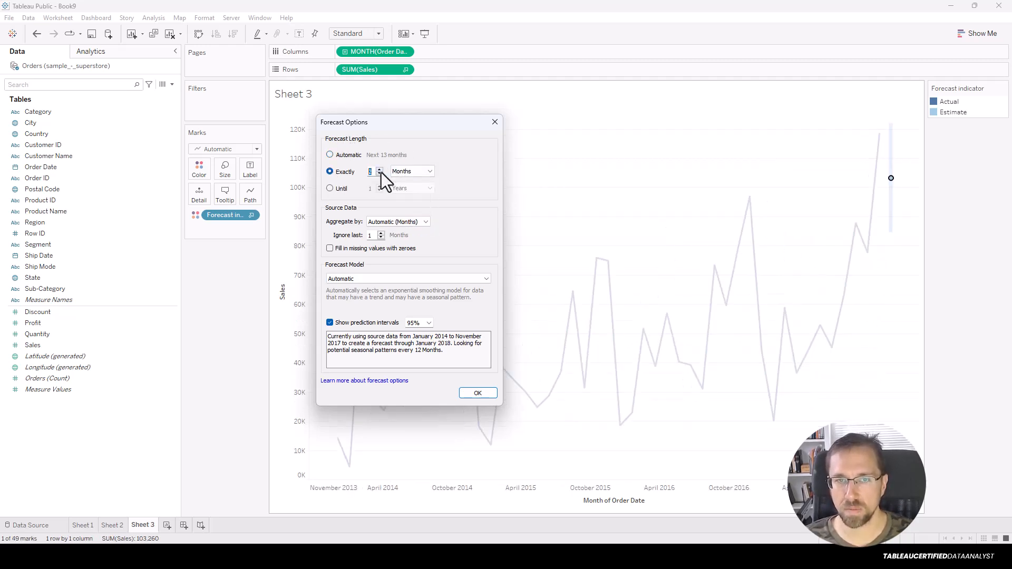
pyautogui.click(380, 169)
pyautogui.click(380, 169)
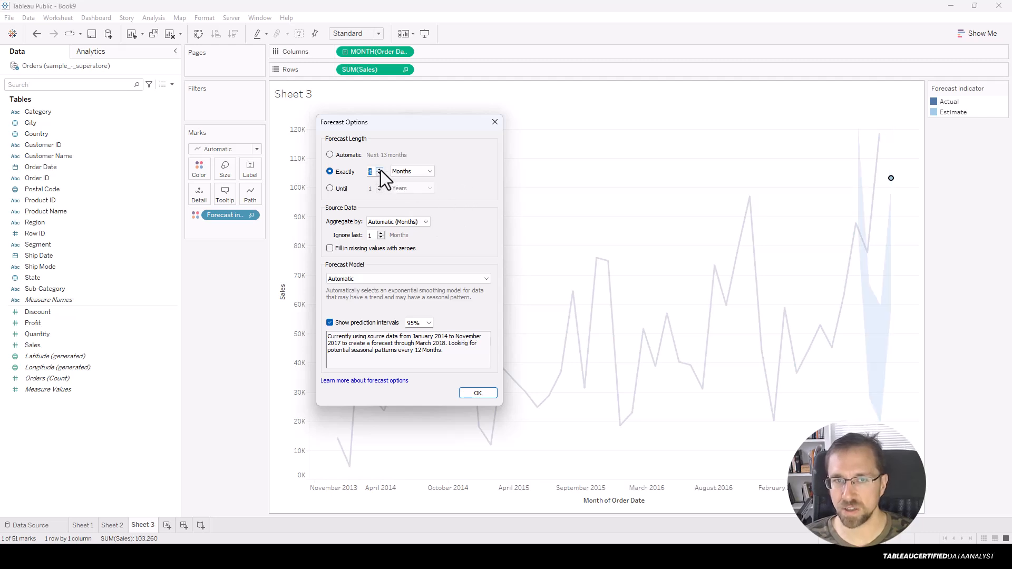
pyautogui.click(380, 174)
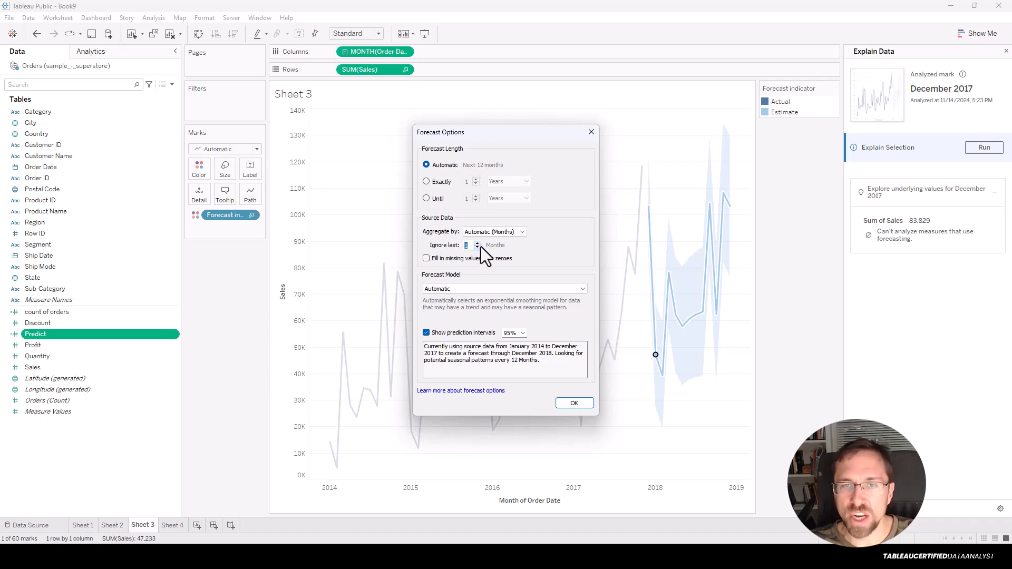
# Clear Ignore last, close Forecast Options, and reopen it from the chart's Forecast menu.
pyautogui.click(480, 247)
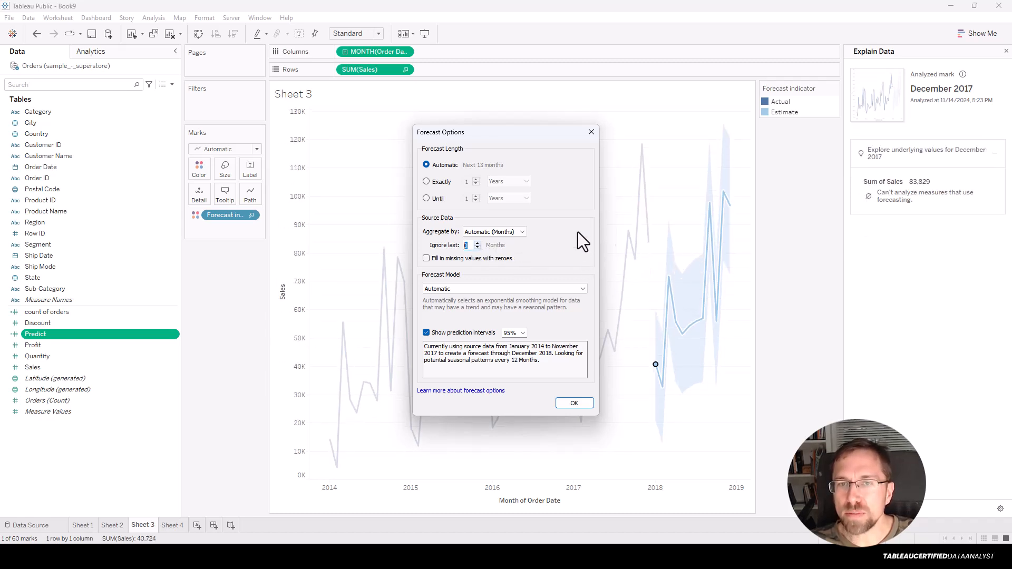
pyautogui.click(592, 131)
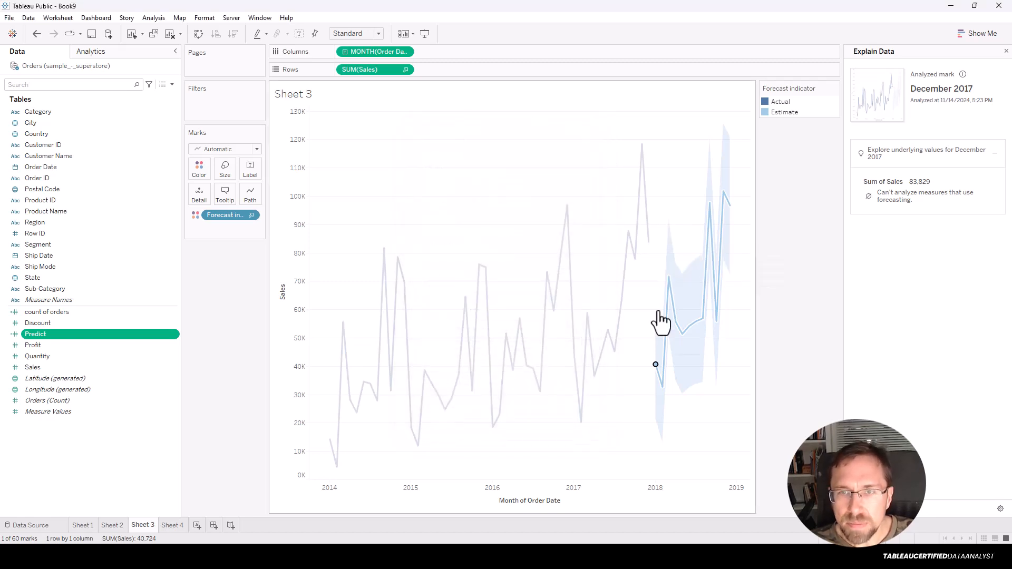
pyautogui.rightClick(655, 365)
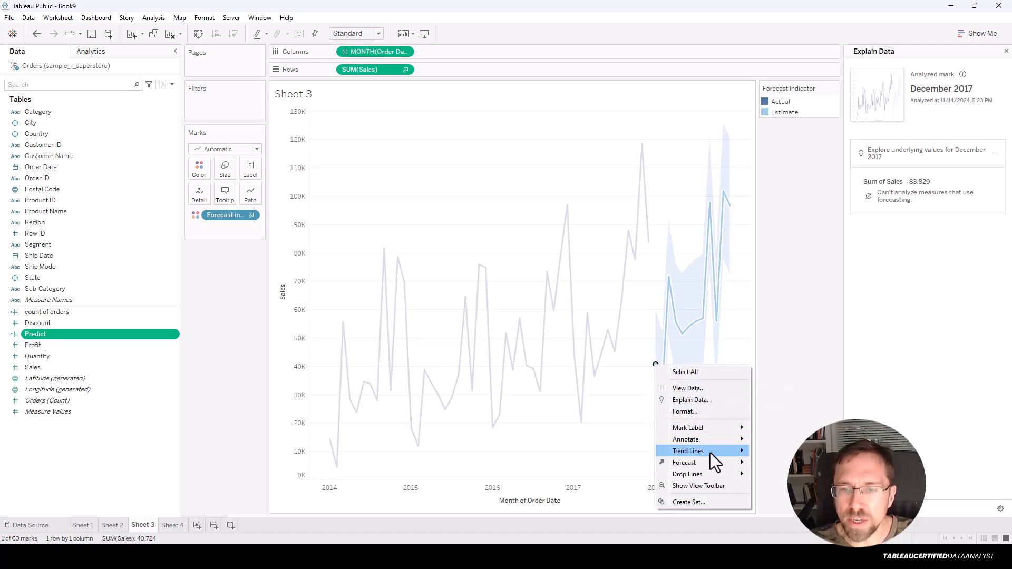
pyautogui.moveTo(707, 467)
pyautogui.click(778, 474)
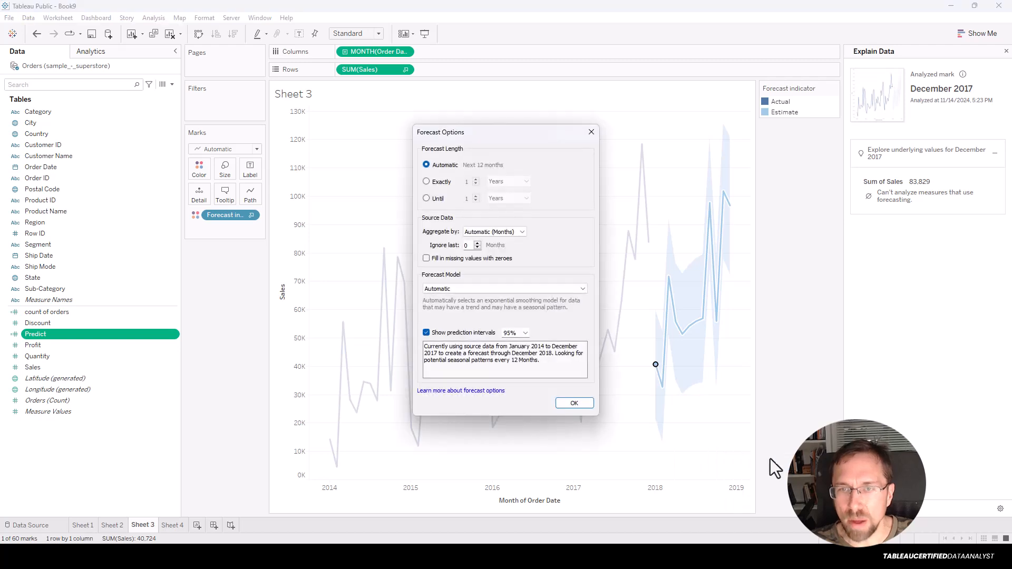
# Set Ignore last to 1 month, briefly trying 2 months.
pyautogui.click(477, 243)
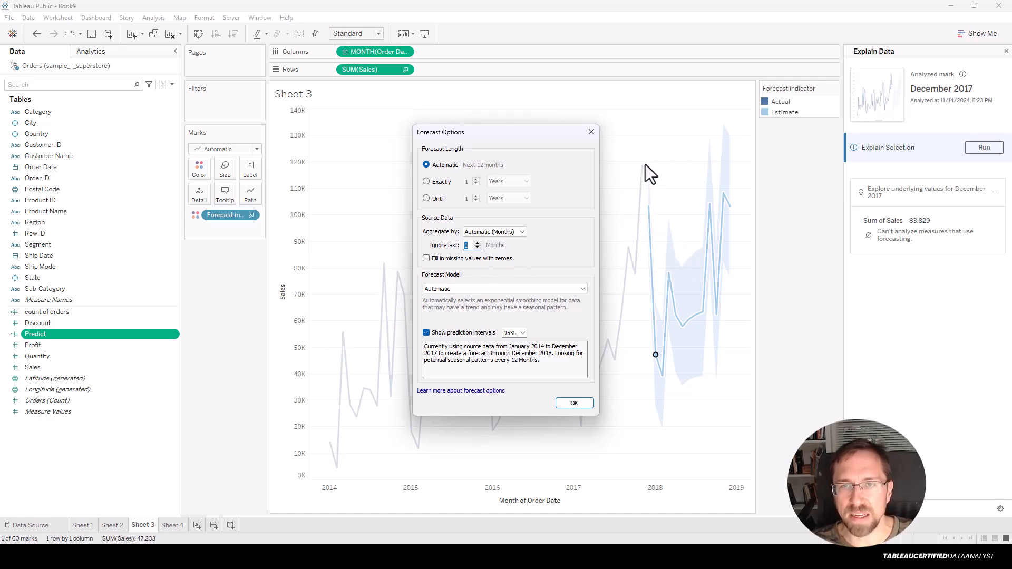
pyautogui.click(478, 244)
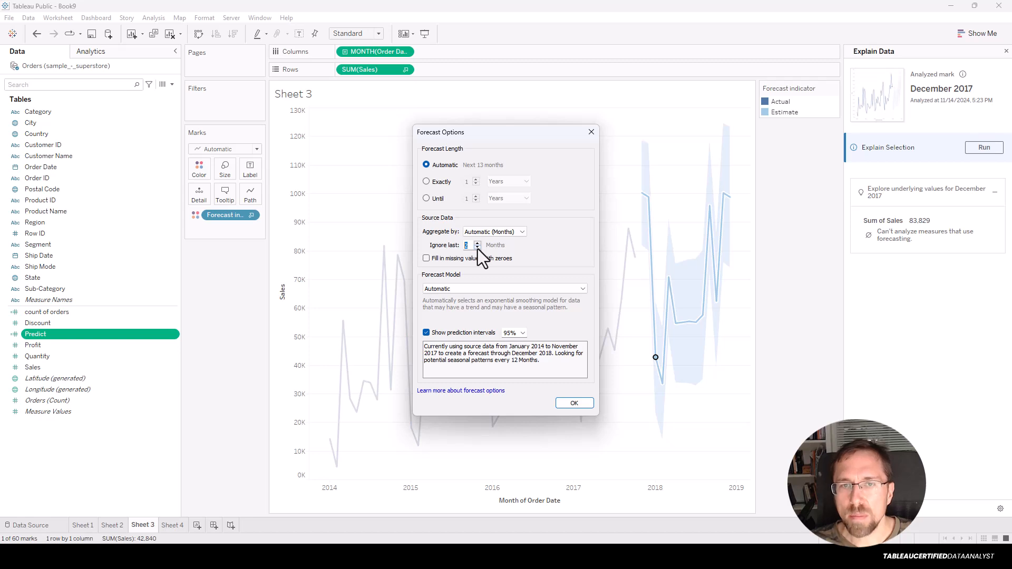
pyautogui.click(478, 249)
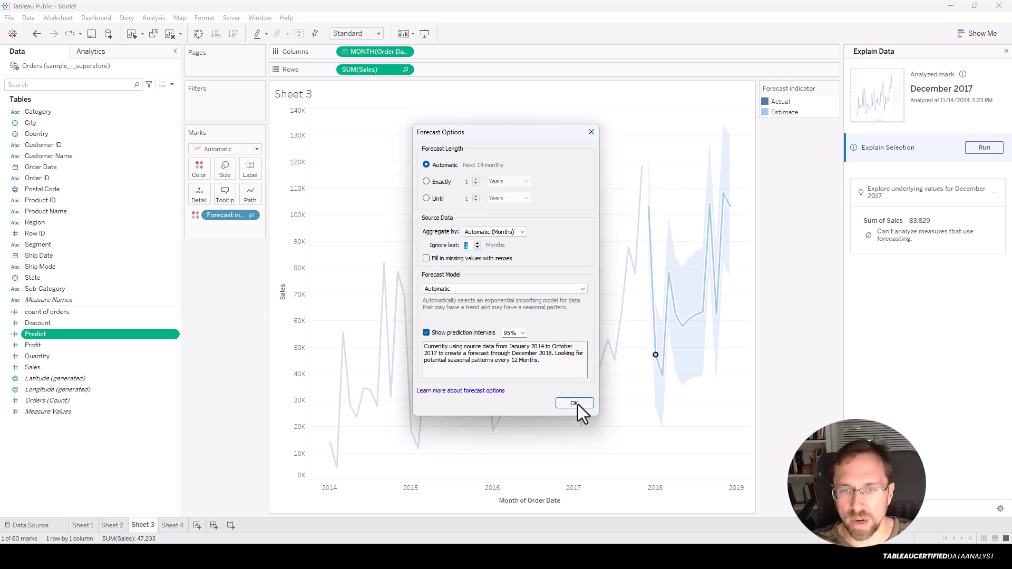
# Turn off prediction intervals and try the Automatic without seasonality model.
pyautogui.click(484, 290)
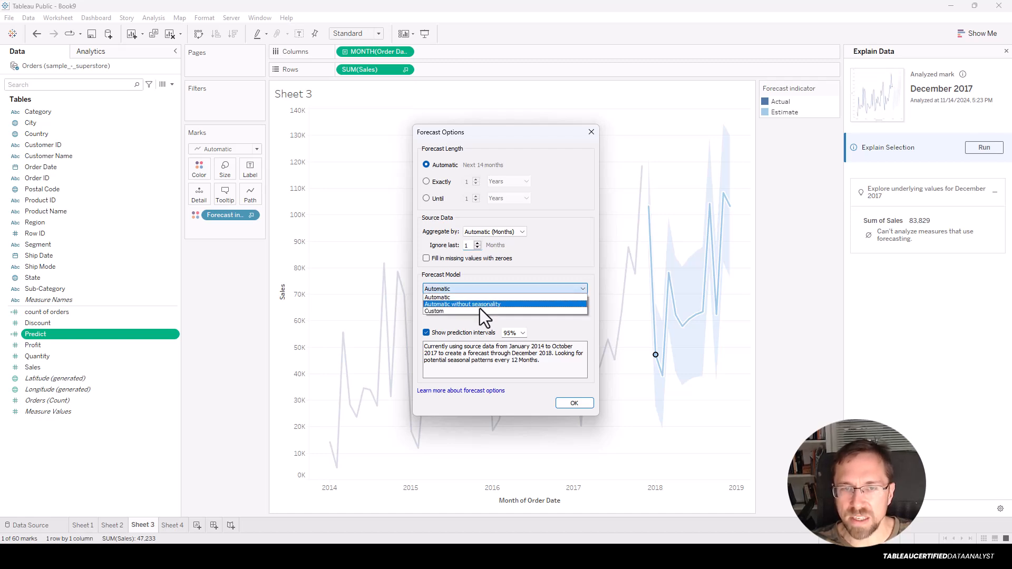
pyautogui.click(479, 334)
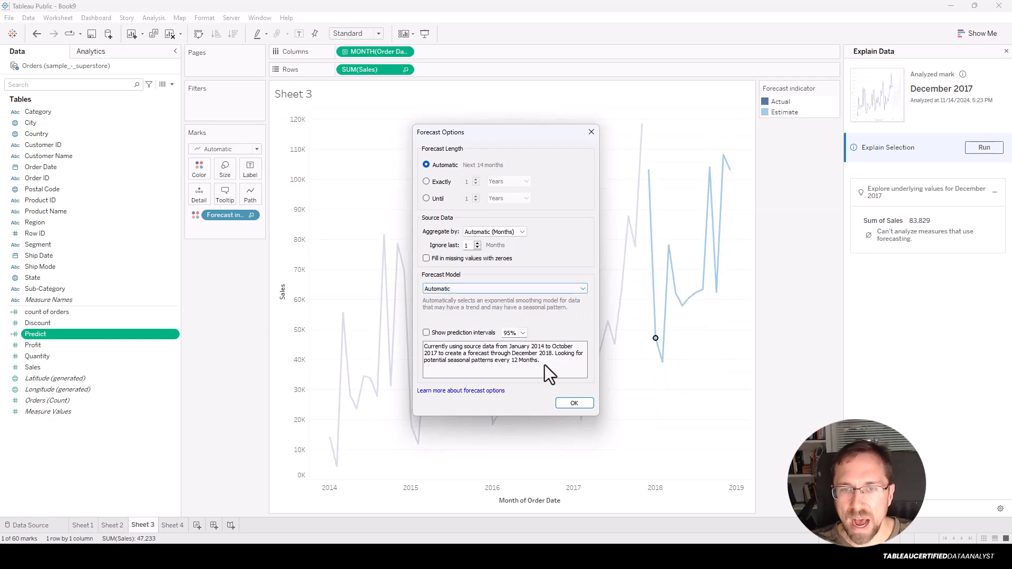
pyautogui.click(472, 288)
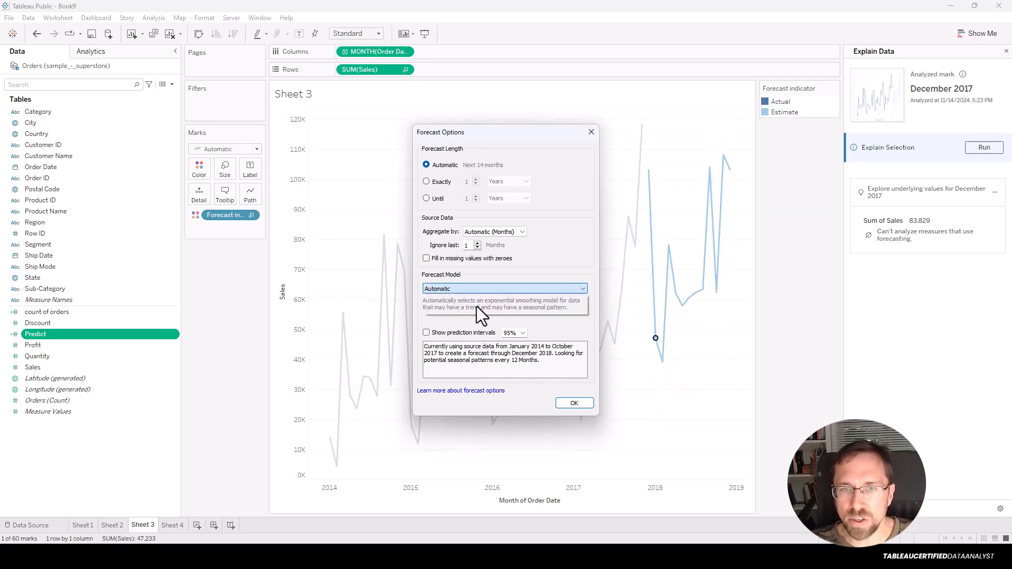
pyautogui.click(477, 306)
# Set the forecast model to Custom with Trend and Season both None.
pyautogui.click(473, 291)
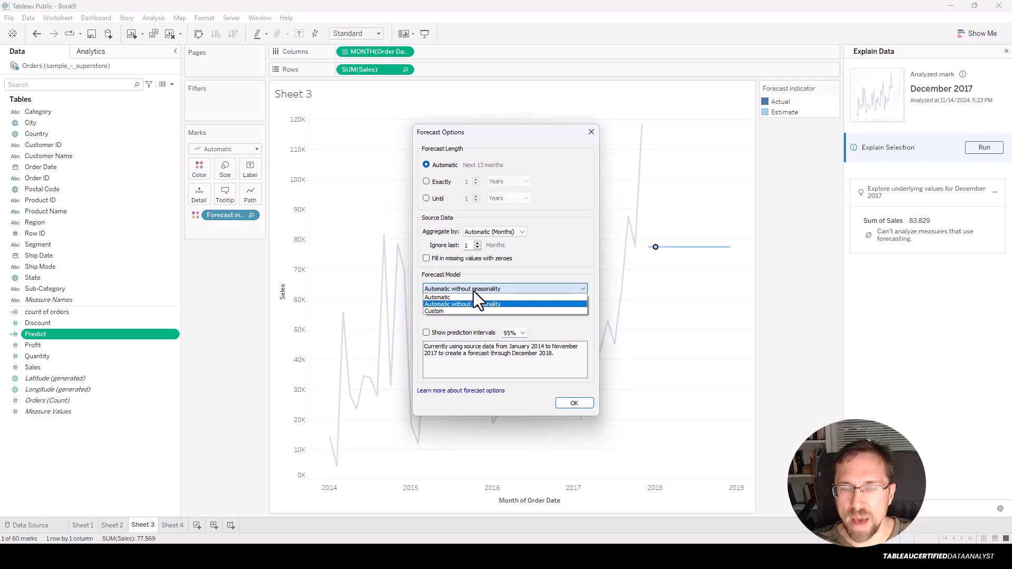
pyautogui.click(530, 299)
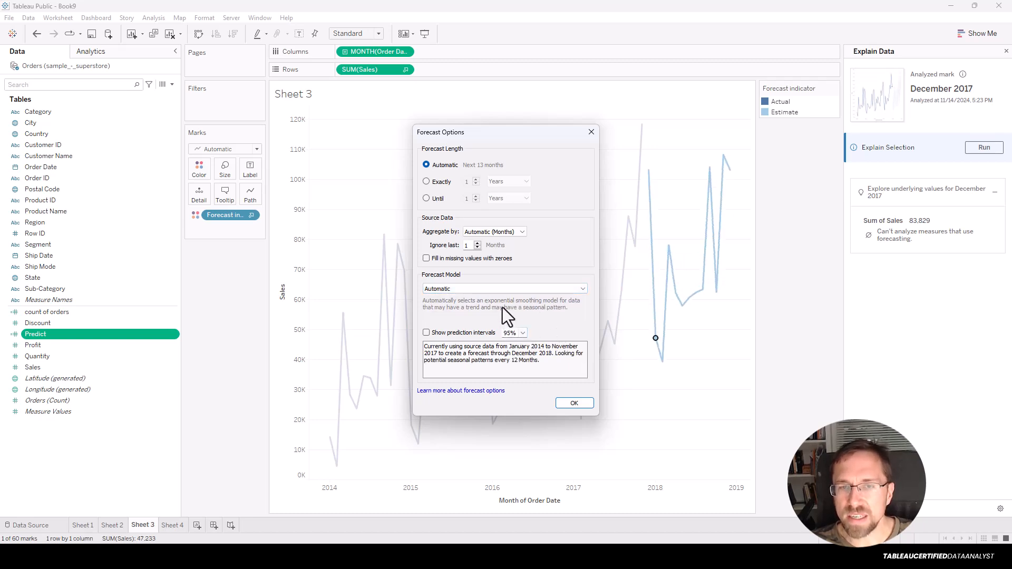
pyautogui.click(533, 293)
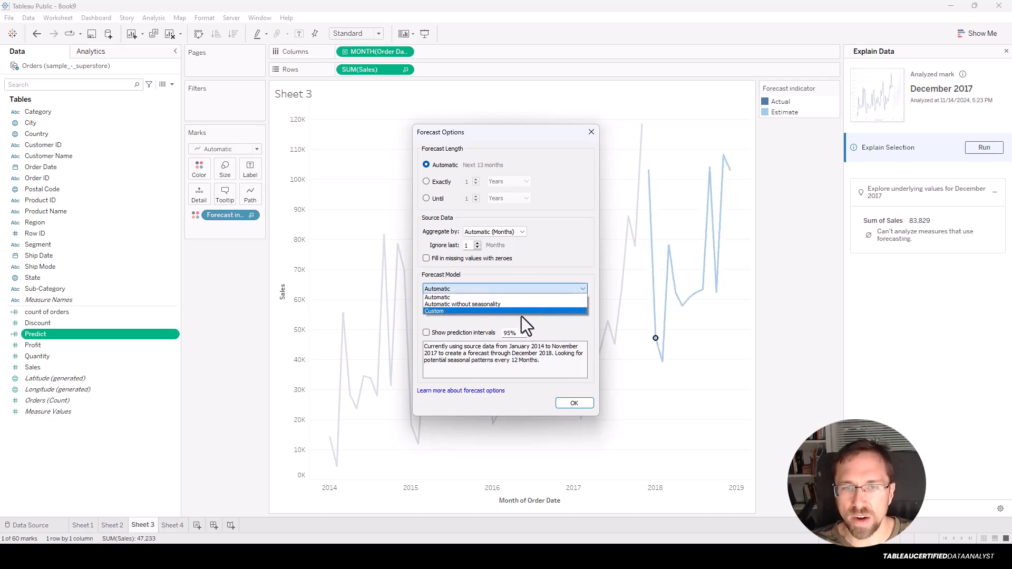
pyautogui.click(521, 312)
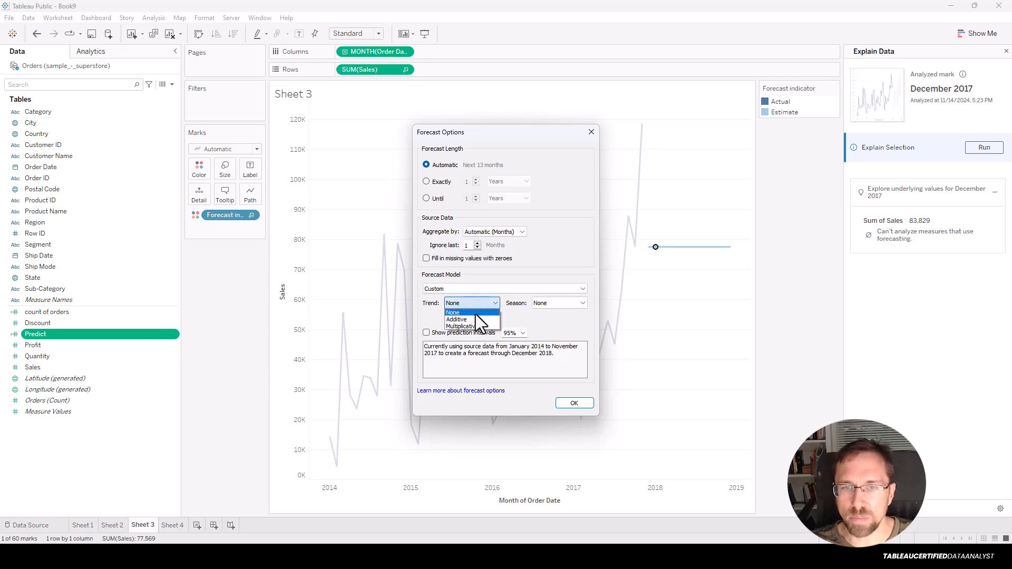
pyautogui.click(538, 320)
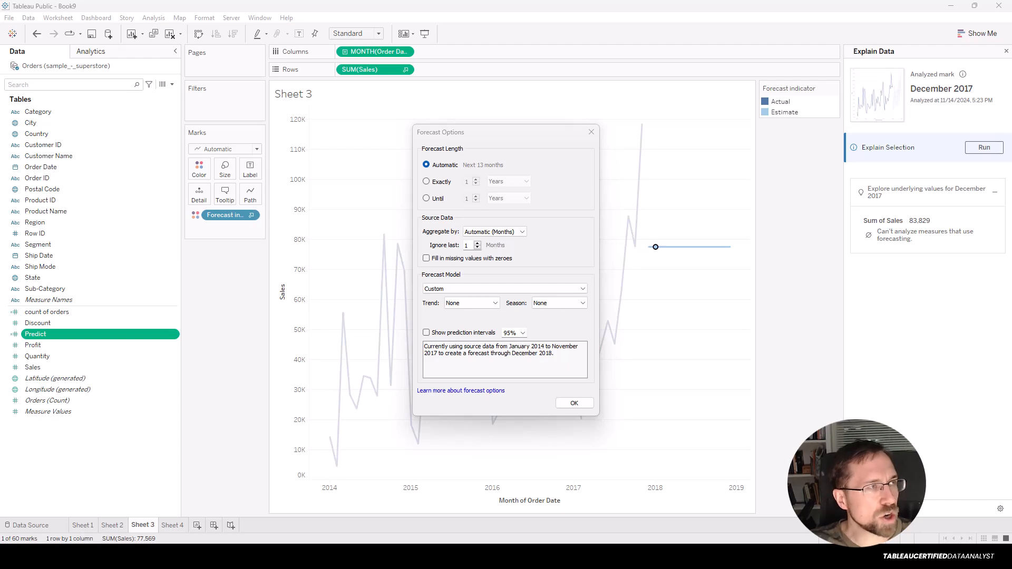
# Bring the Tableau forecasting help article in Chrome over the workbook and maximize it.
pyautogui.moveTo(311, 214); pyautogui.dragTo(693, 218)
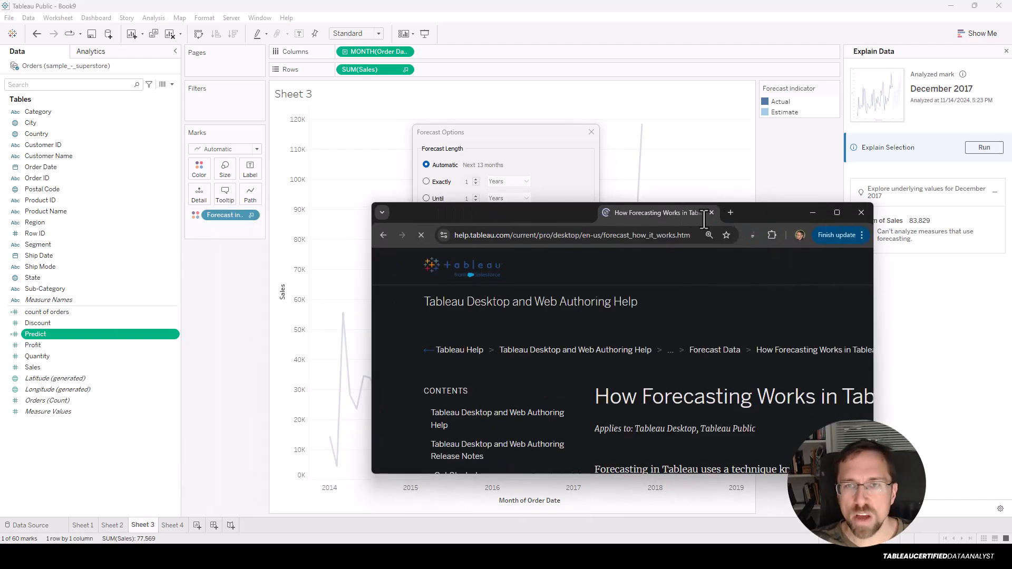
pyautogui.doubleClick(785, 213)
pyautogui.scroll(-12, 527, 283)
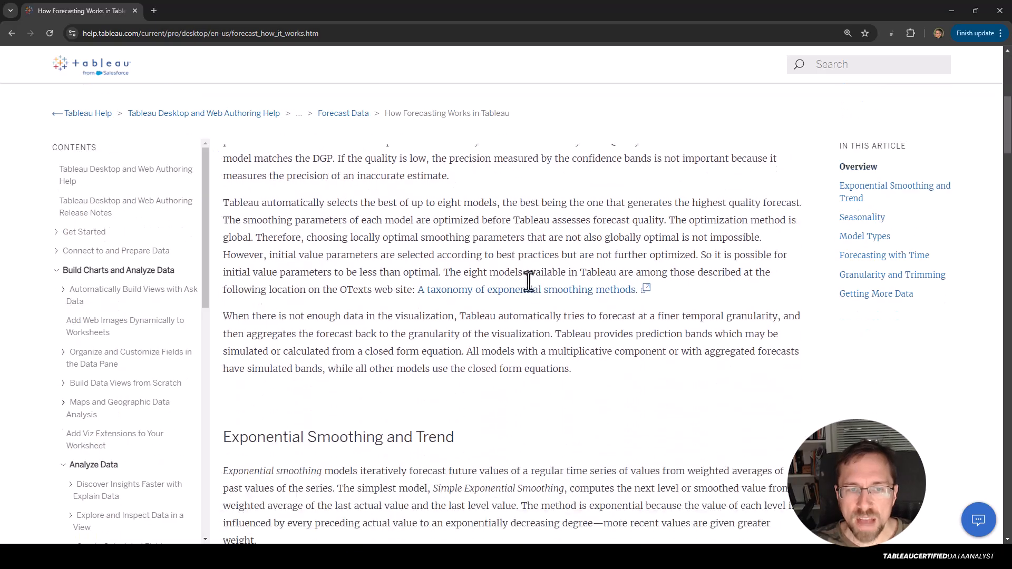
pyautogui.scroll(-10, 527, 283)
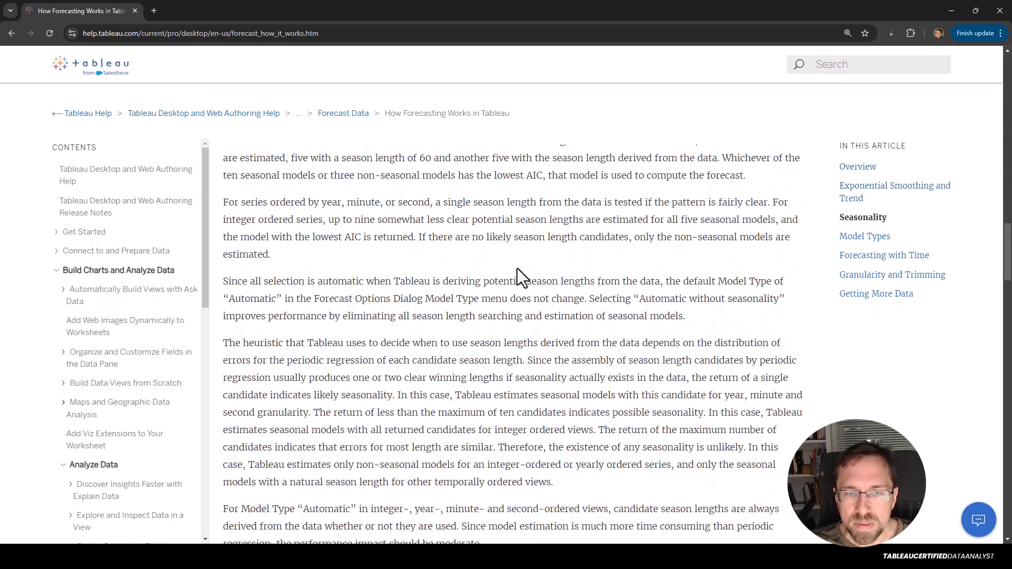
# Find 'additive' on the help page and read the Model Types section.
pyautogui.hotkey('ctrl', 'f')
pyautogui.write('addi')
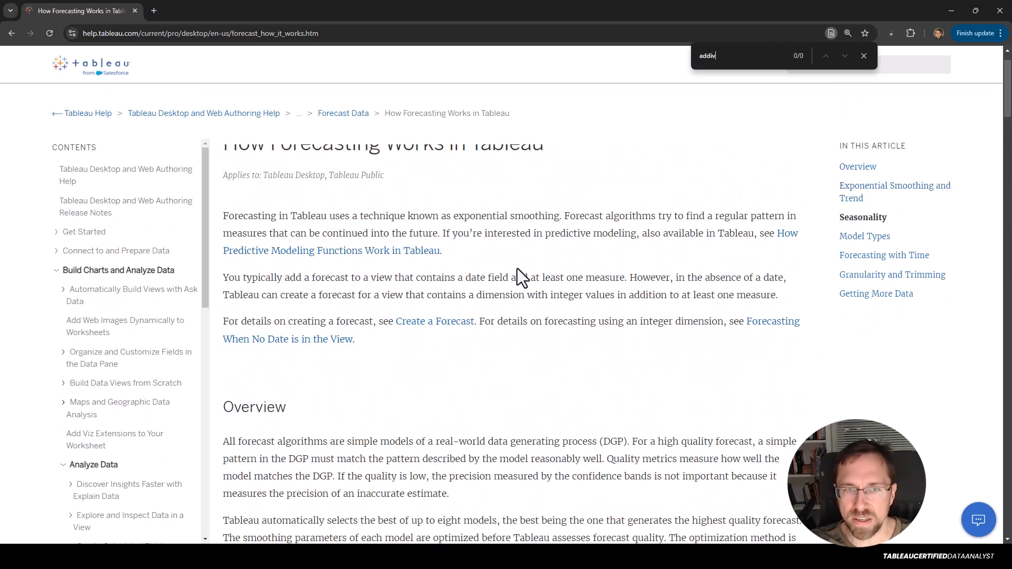
pyautogui.write('tive')
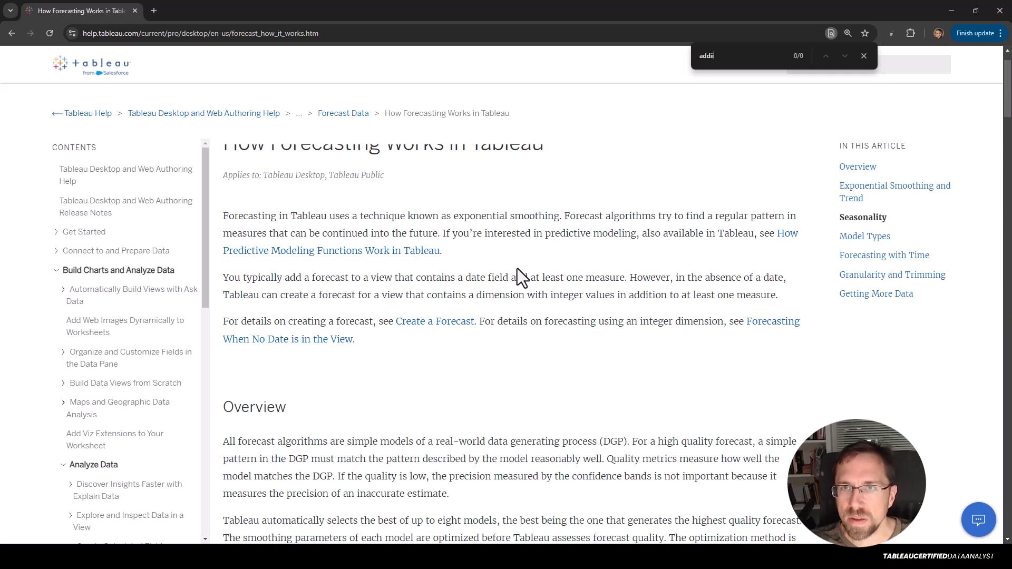
pyautogui.press('Escape')
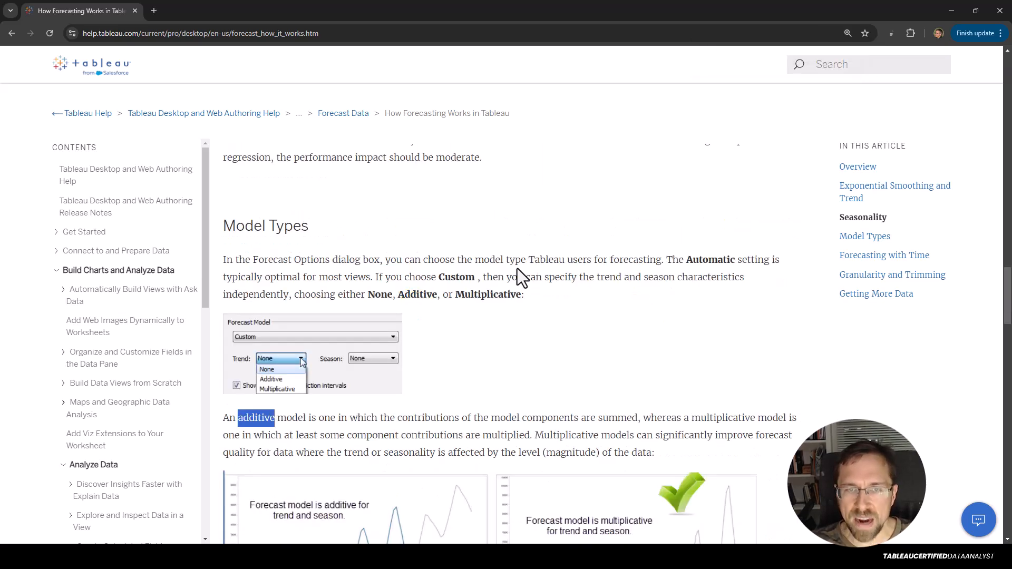
pyautogui.scroll(-4, 517, 267)
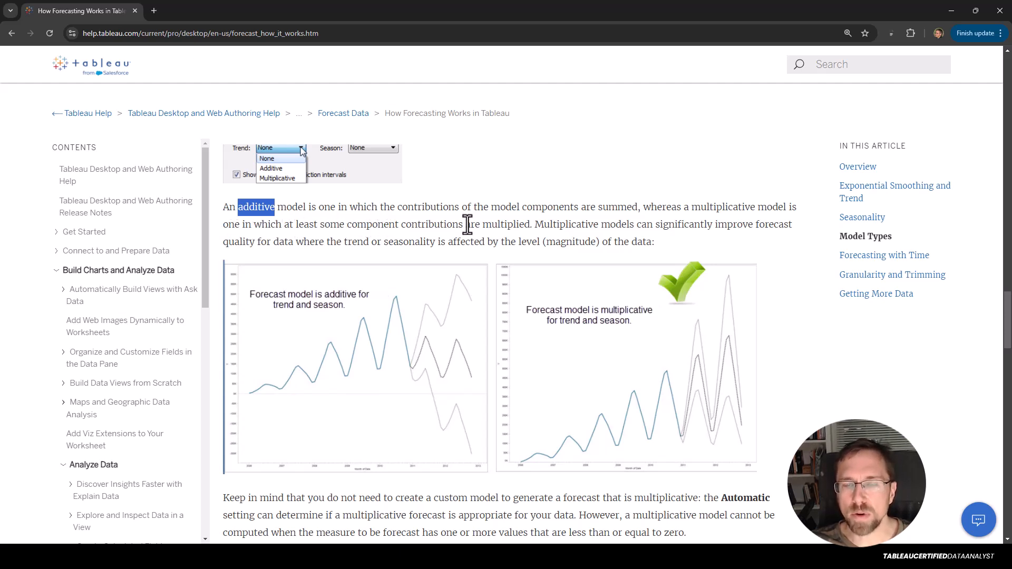
pyautogui.scroll(-1, 581, 244)
pyautogui.scroll(1, 581, 243)
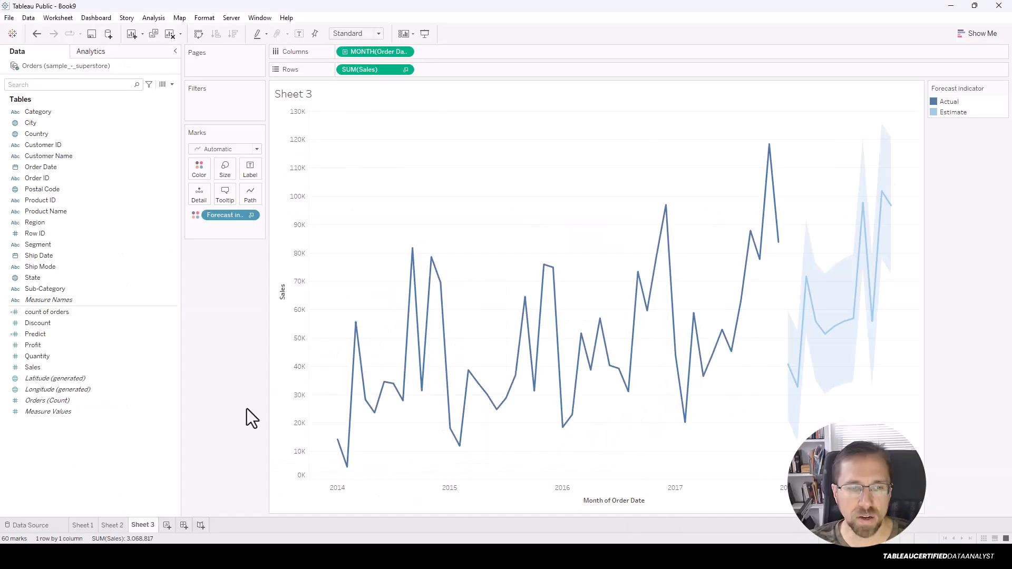
# Add a new empty worksheet, glance at the Analytics pane, then return to Data.
pyautogui.click(169, 524)
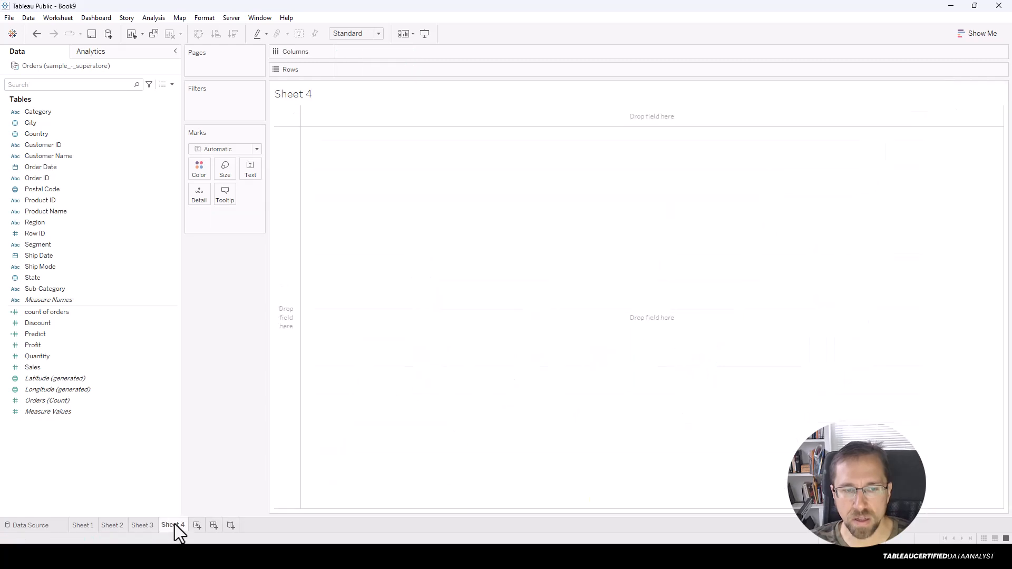
pyautogui.click(100, 53)
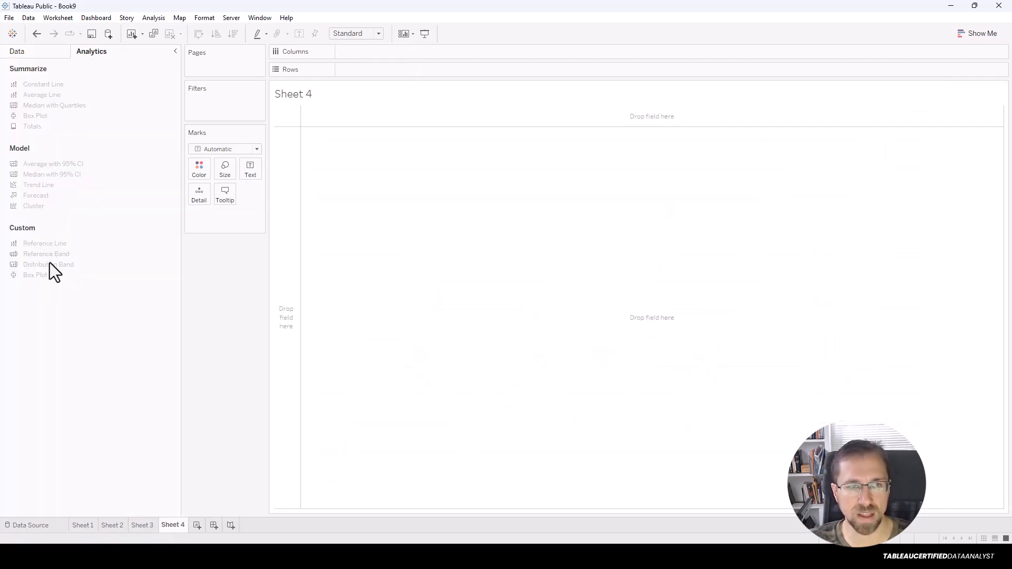
pyautogui.click(37, 53)
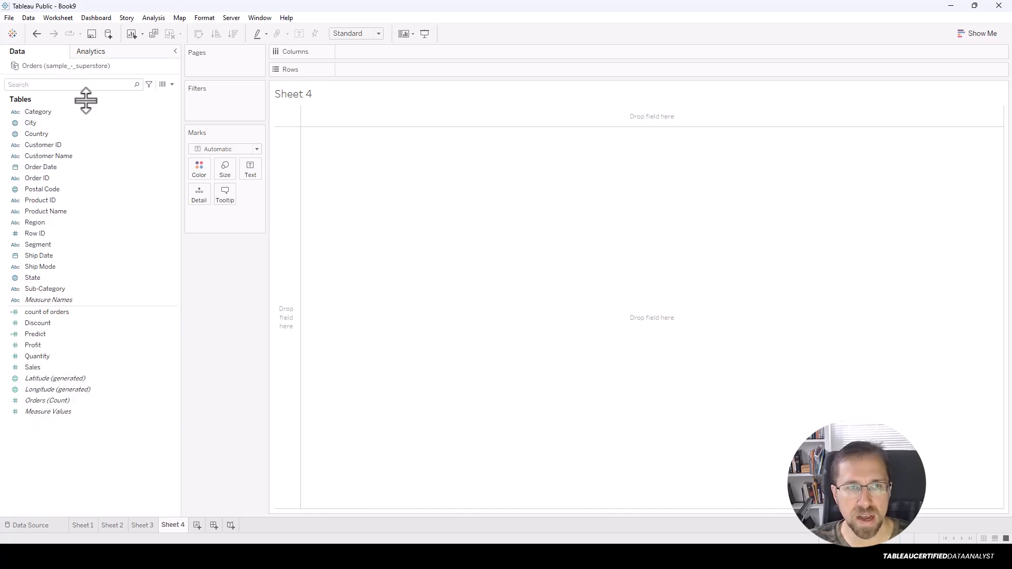
# Highlight the Predict formula's SUM(Sales), COUNTD(Order ID) and .5 quantile arguments, then close the editor.
pyautogui.rightClick(87, 337)
pyautogui.click(143, 388)
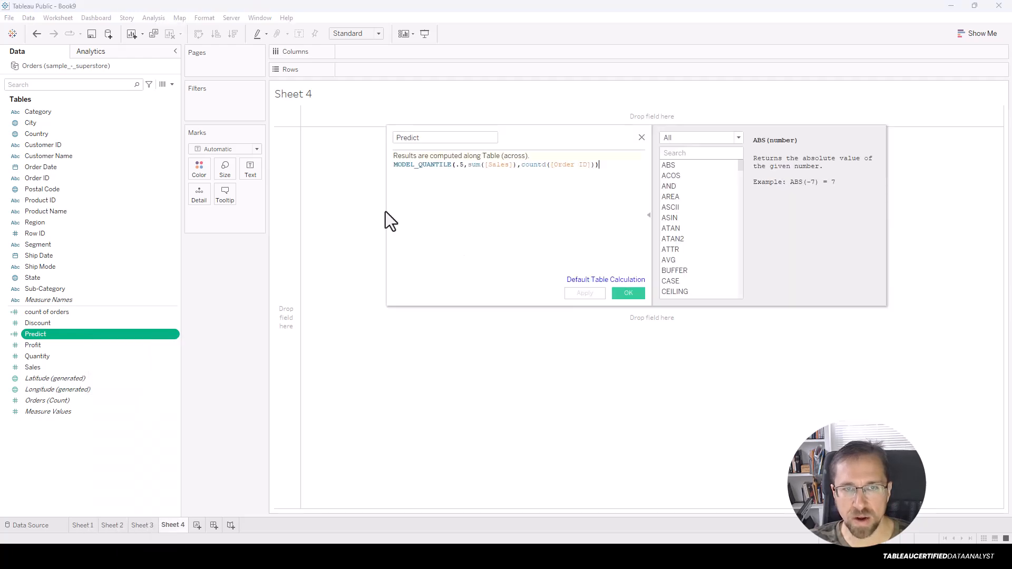
pyautogui.moveTo(467, 165); pyautogui.dragTo(519, 164)
pyautogui.click(520, 165)
pyautogui.doubleClick(595, 164)
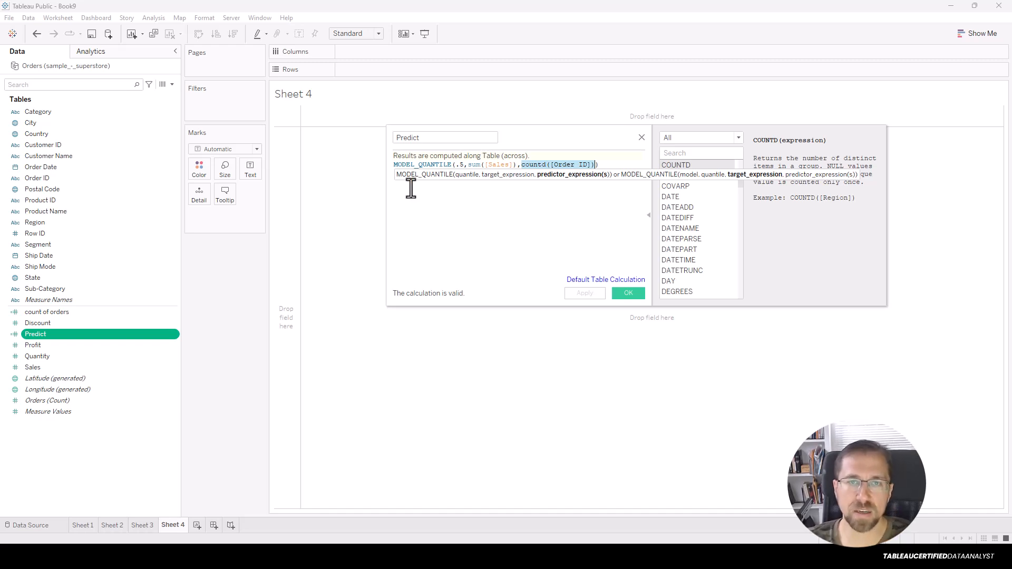
pyautogui.click(458, 165)
pyautogui.doubleClick(459, 164)
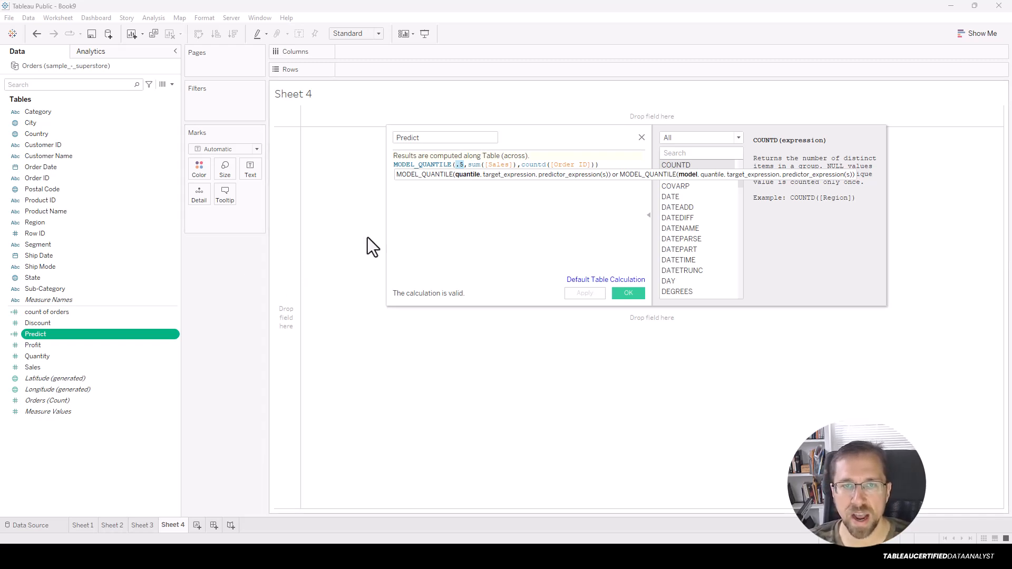
pyautogui.click(629, 292)
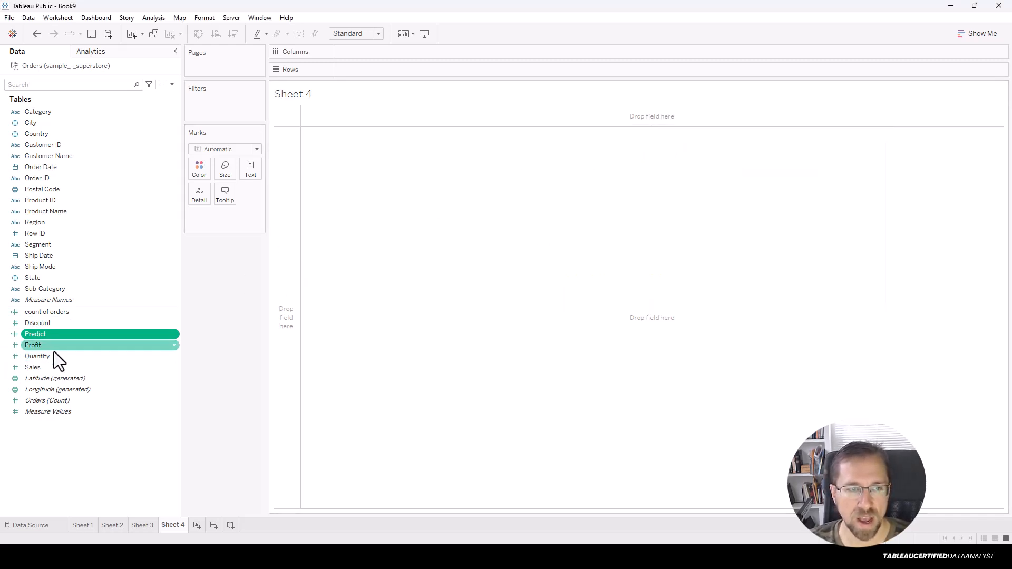
# Plot SUM(Sales) on Rows against count of orders on Columns, with Customer ID on Detail.
pyautogui.doubleClick(54, 368)
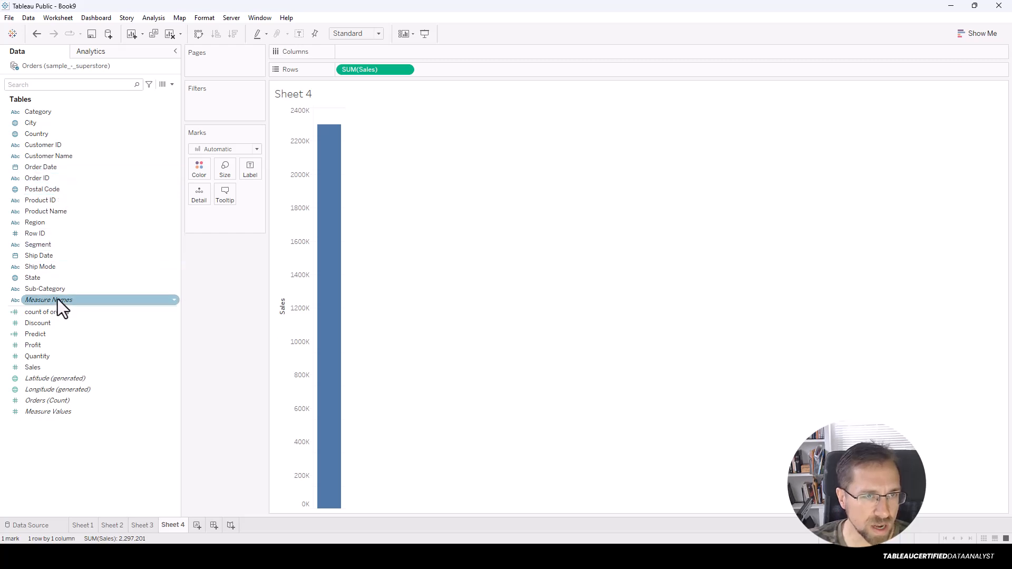
pyautogui.rightClick(56, 317)
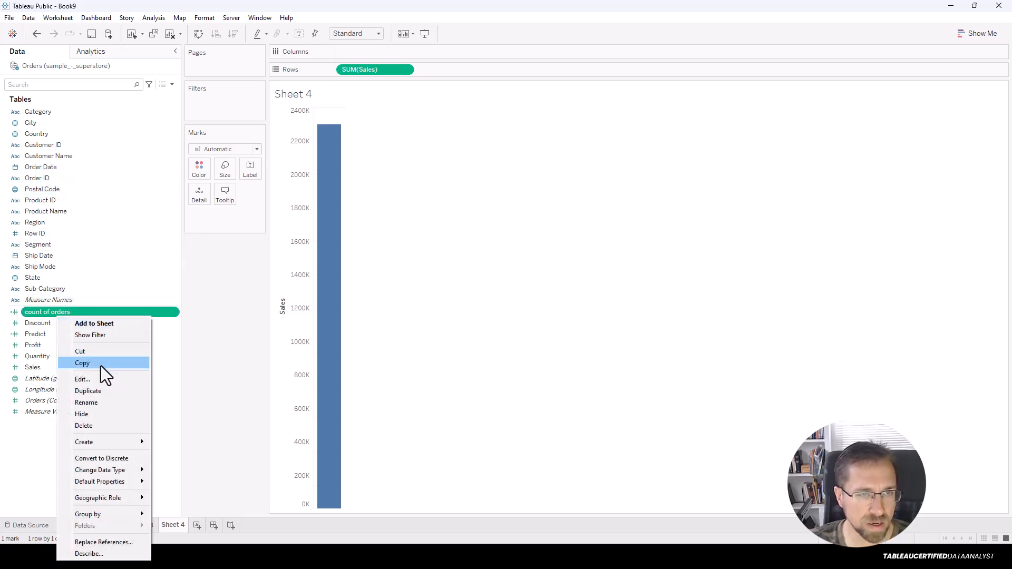
pyautogui.click(102, 380)
pyautogui.click(630, 294)
pyautogui.moveTo(143, 311); pyautogui.dragTo(497, 305)
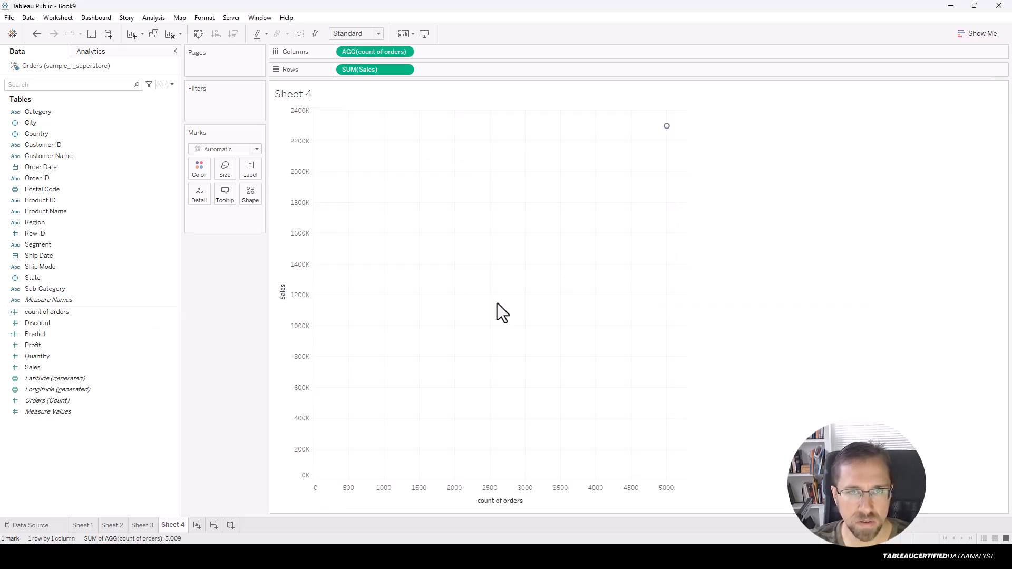
pyautogui.click(71, 145)
pyautogui.moveTo(71, 144); pyautogui.dragTo(199, 194)
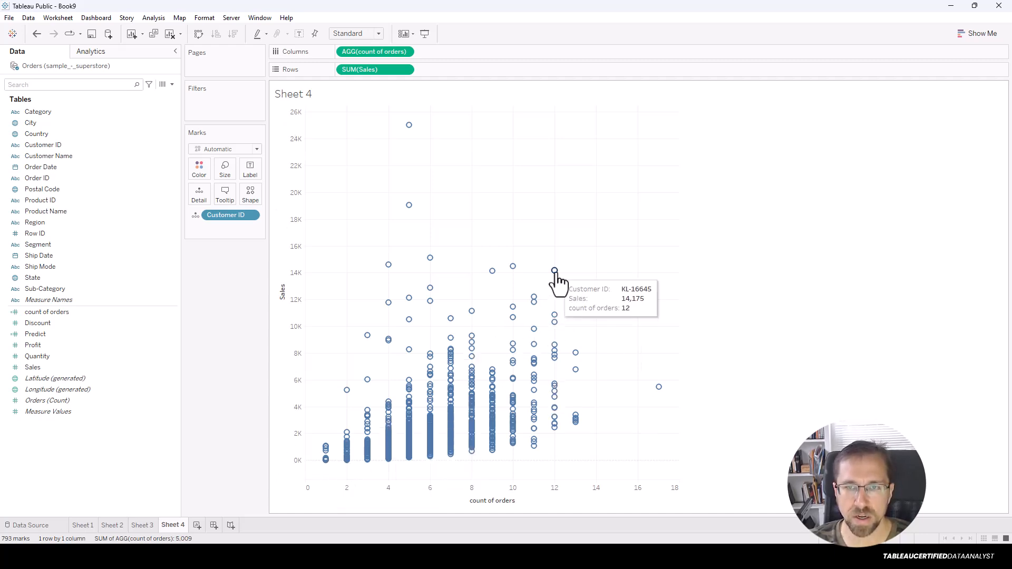
pyautogui.moveTo(555, 272)
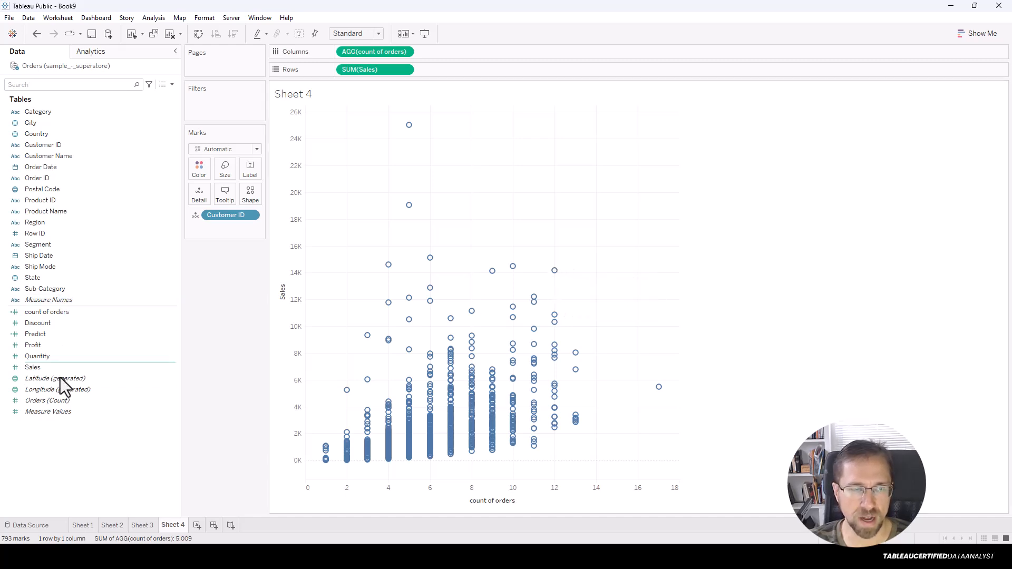
# Add Predict to Rows and combine it with Sales on a dual axis.
pyautogui.moveTo(43, 335); pyautogui.dragTo(470, 74)
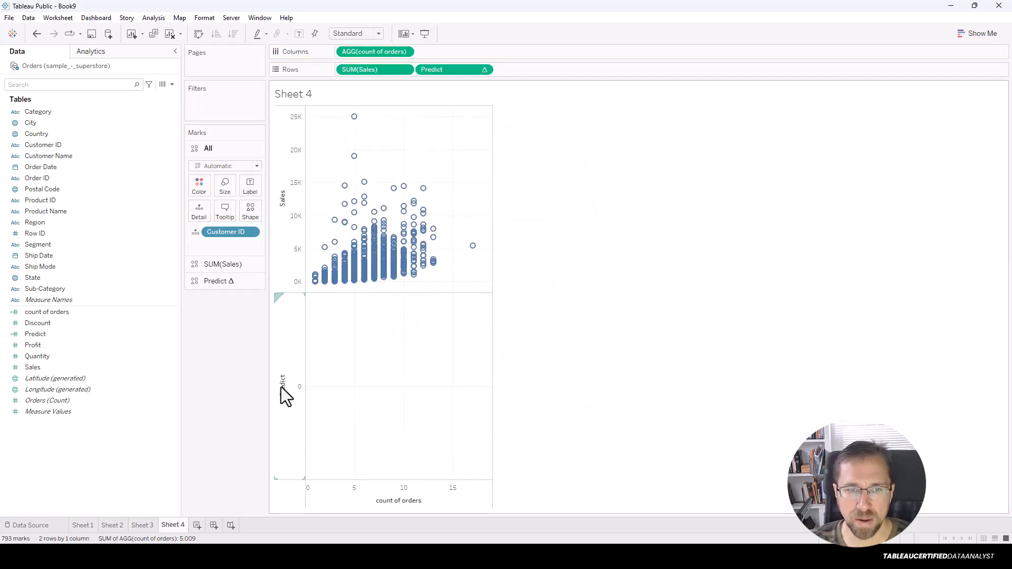
pyautogui.rightClick(282, 388)
pyautogui.click(312, 438)
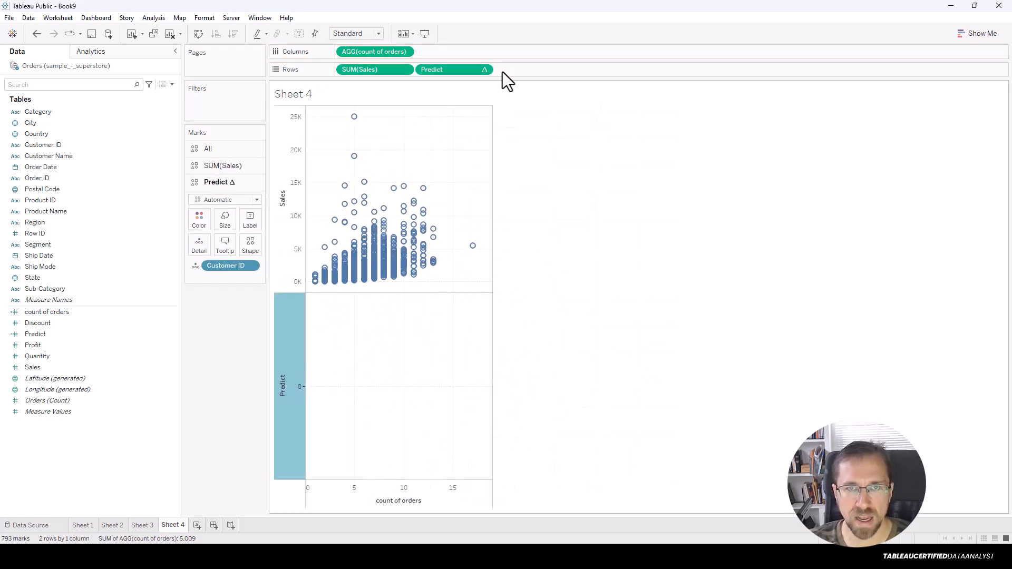
# Set the Predict pill's Compute Using to Customer ID.
pyautogui.click(487, 69)
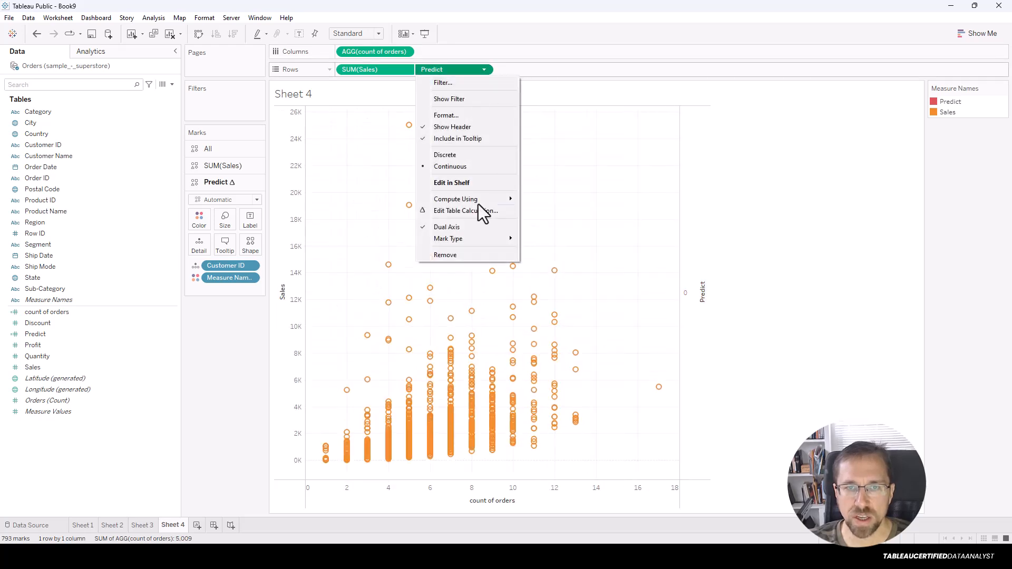
pyautogui.moveTo(472, 204)
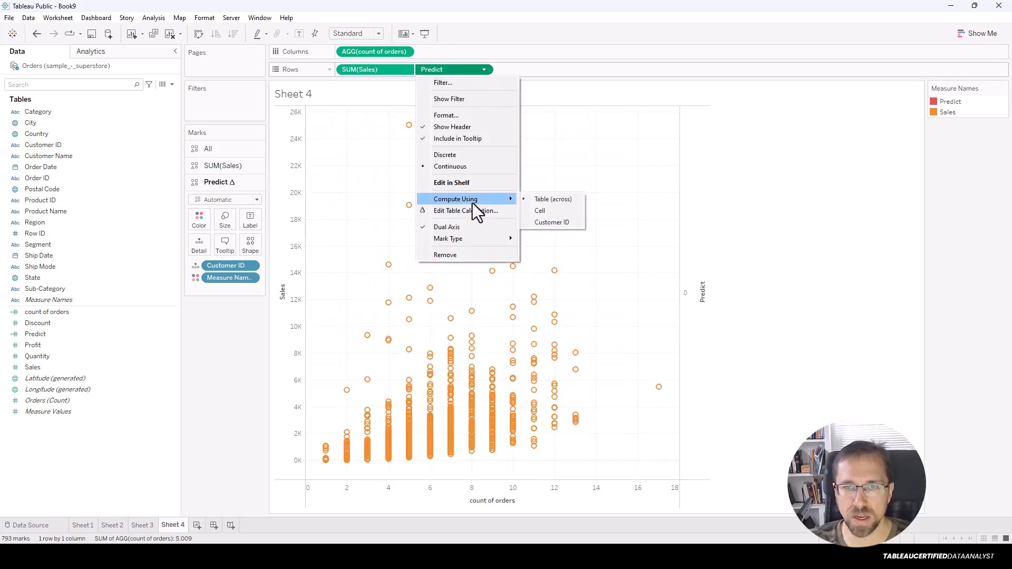
pyautogui.click(567, 223)
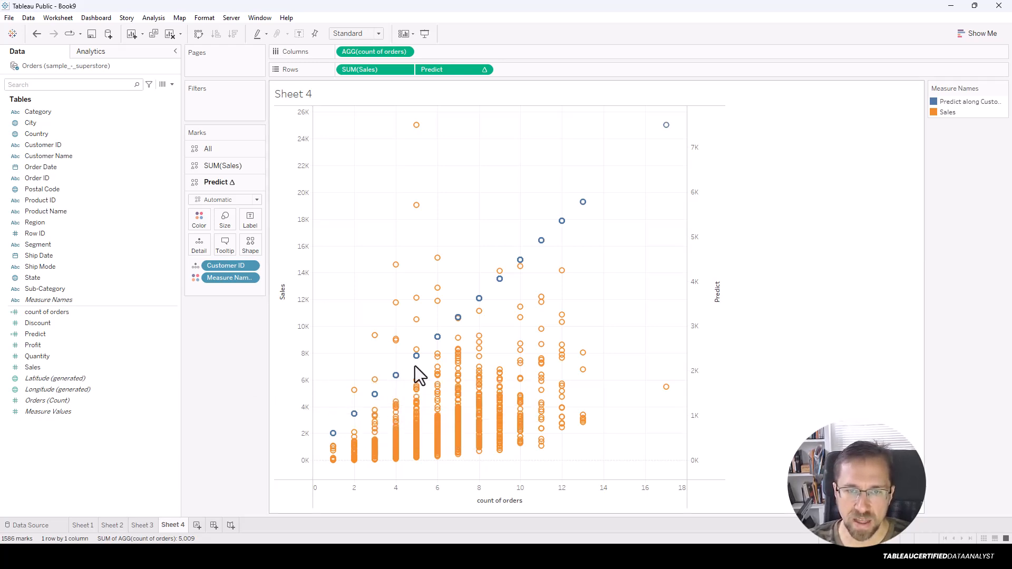
pyautogui.moveTo(562, 231)
pyautogui.moveTo(354, 415)
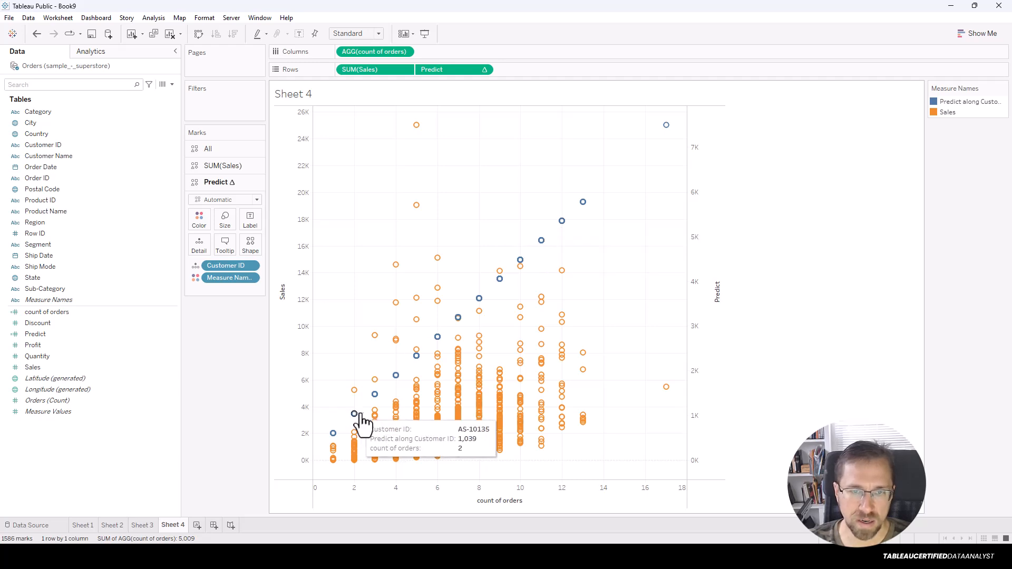
pyautogui.moveTo(374, 396)
pyautogui.moveTo(396, 376)
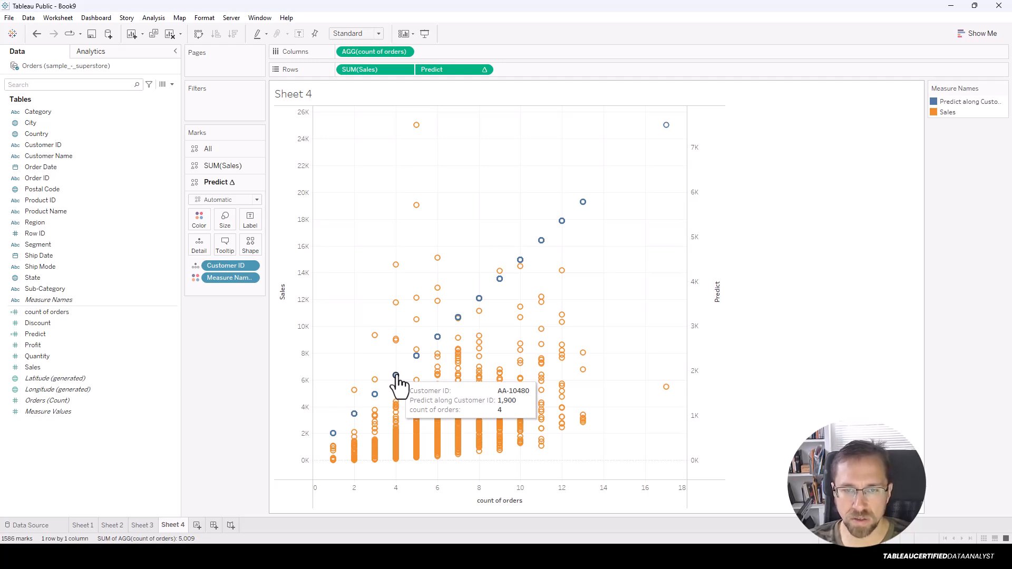
pyautogui.moveTo(416, 357)
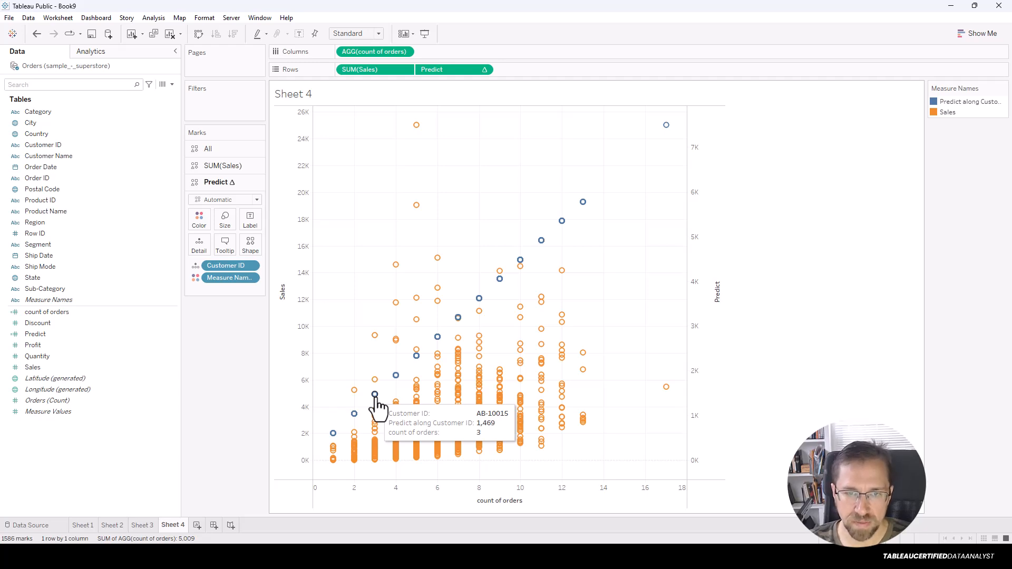
# Open the Predict calculation editor with All function categories listed.
pyautogui.rightClick(111, 334)
pyautogui.click(172, 379)
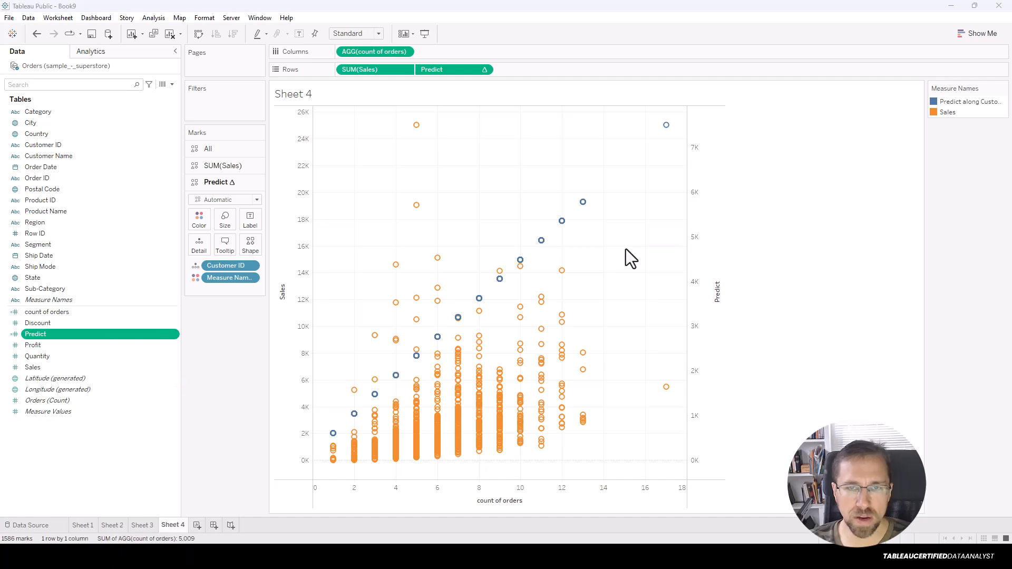
pyautogui.click(705, 139)
pyautogui.click(598, 196)
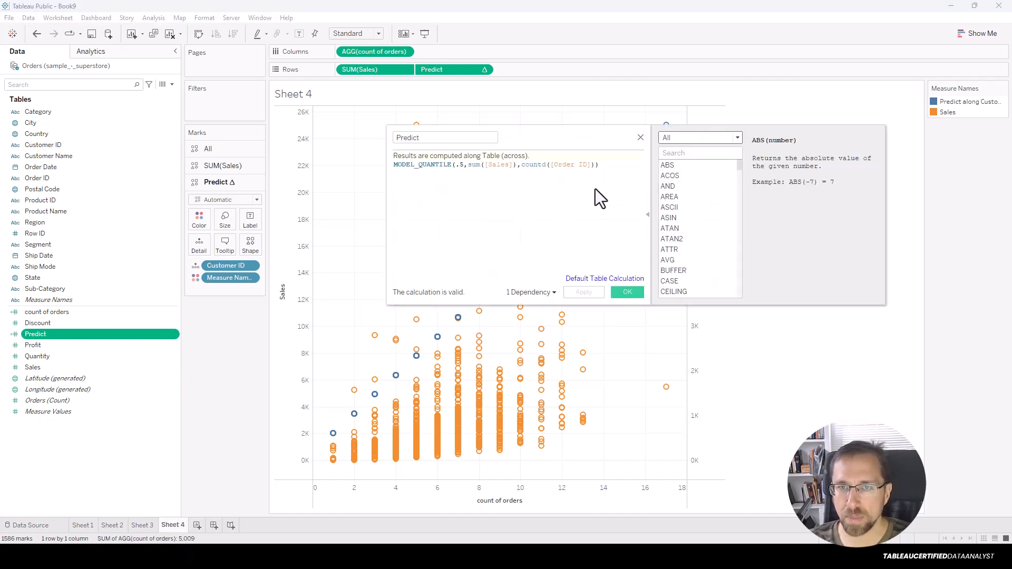
# Search functions for 'model_' and read the MODEL_PERCENTILE and MODEL_QUANTILE descriptions.
pyautogui.click(703, 157)
pyautogui.write('model_')
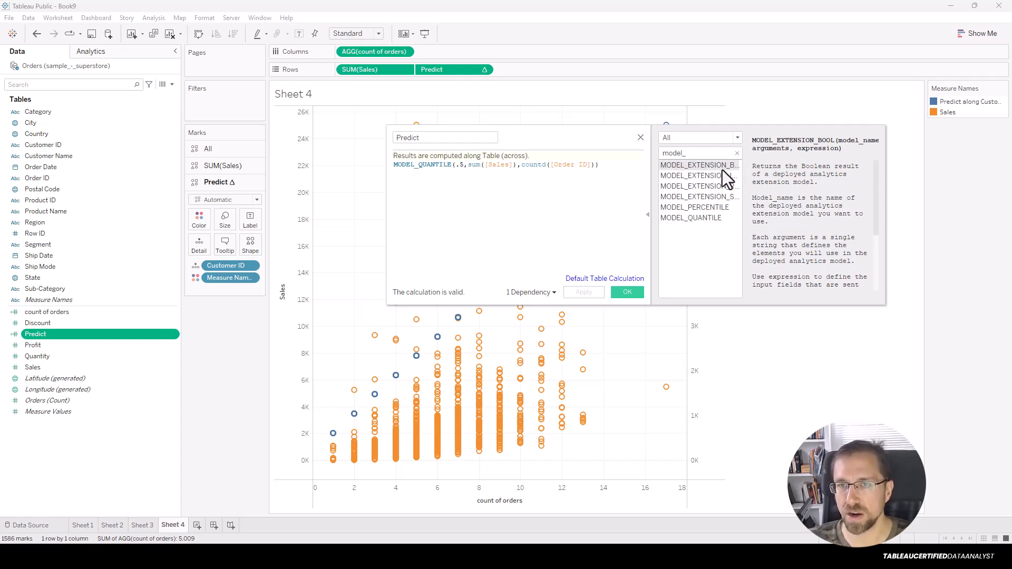
pyautogui.click(718, 210)
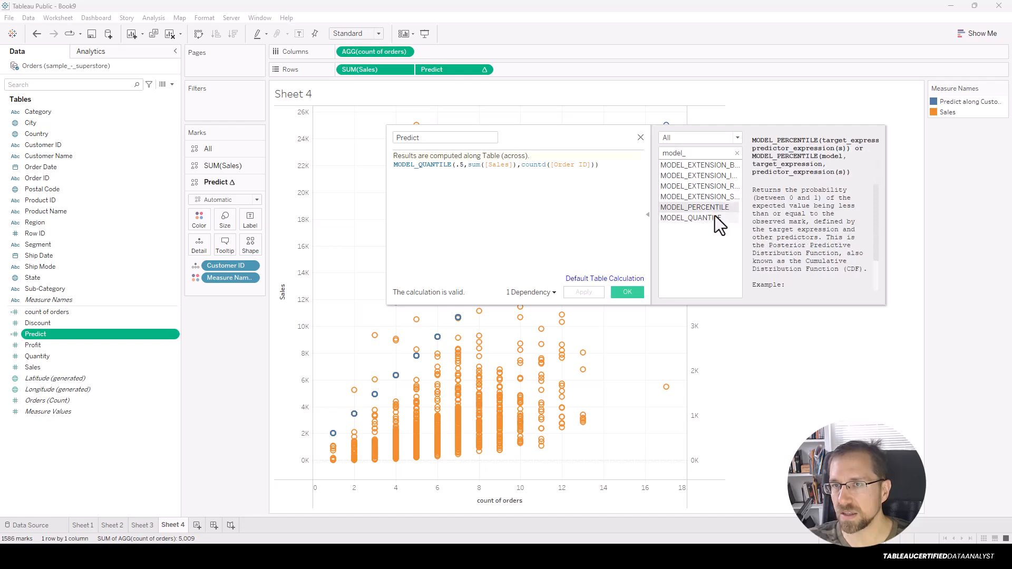
pyautogui.click(709, 219)
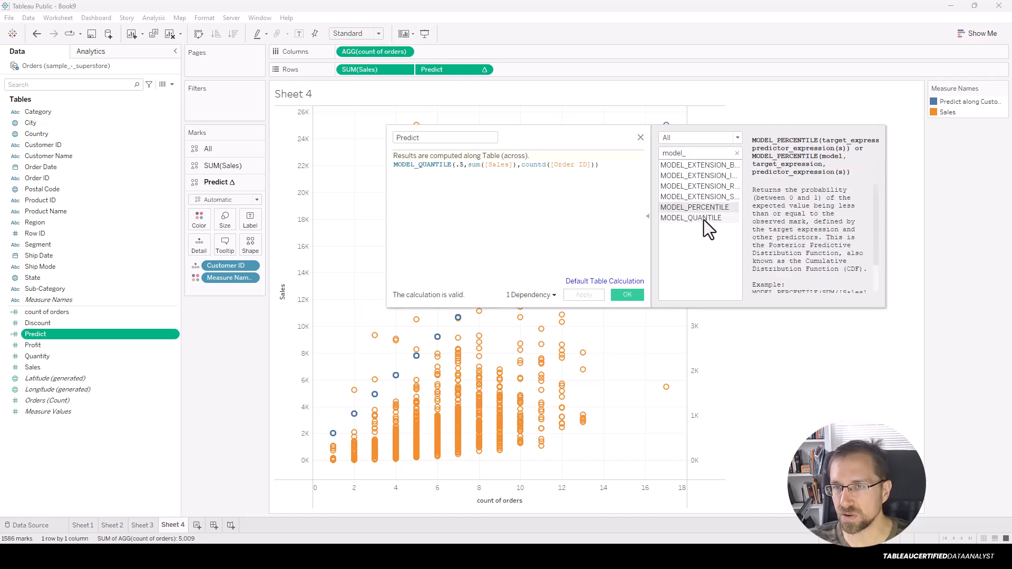
pyautogui.click(710, 207)
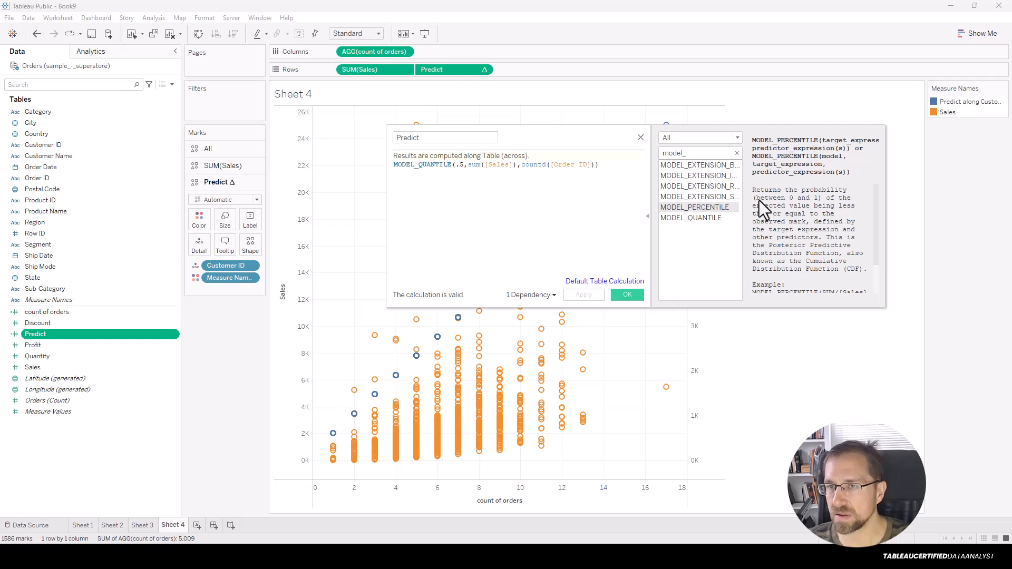
pyautogui.scroll(-1, 839, 236)
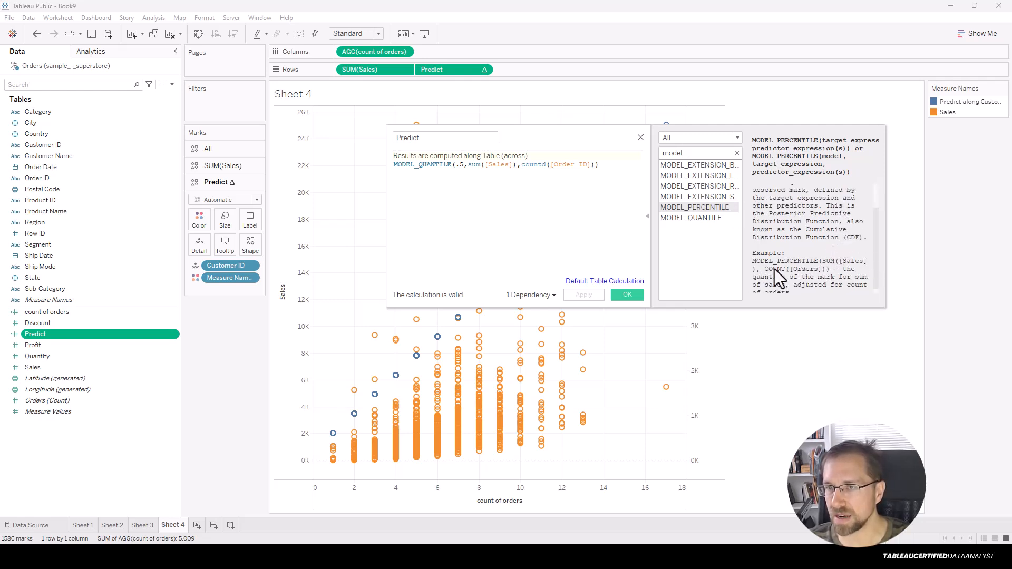
pyautogui.scroll(-1, 839, 274)
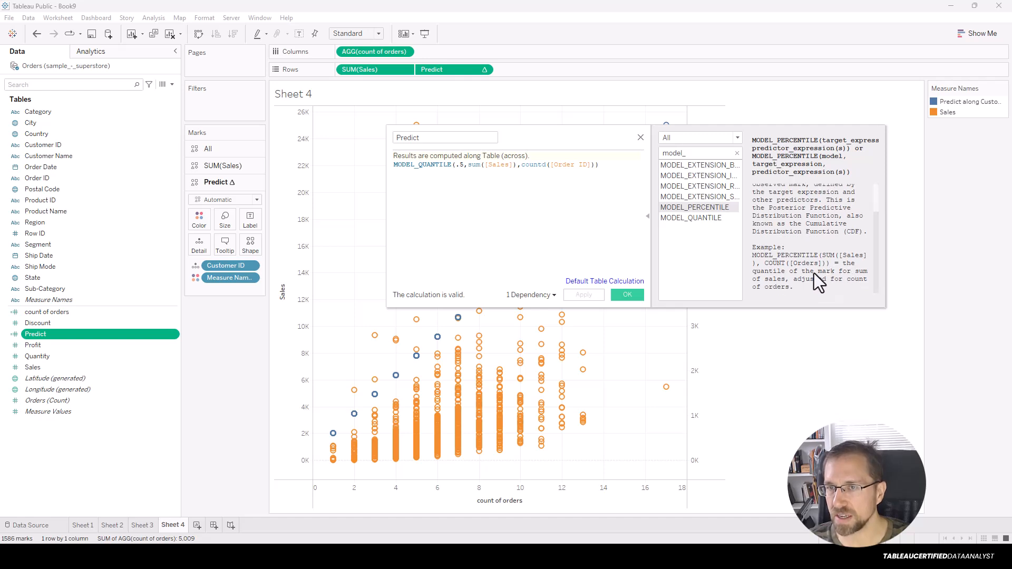